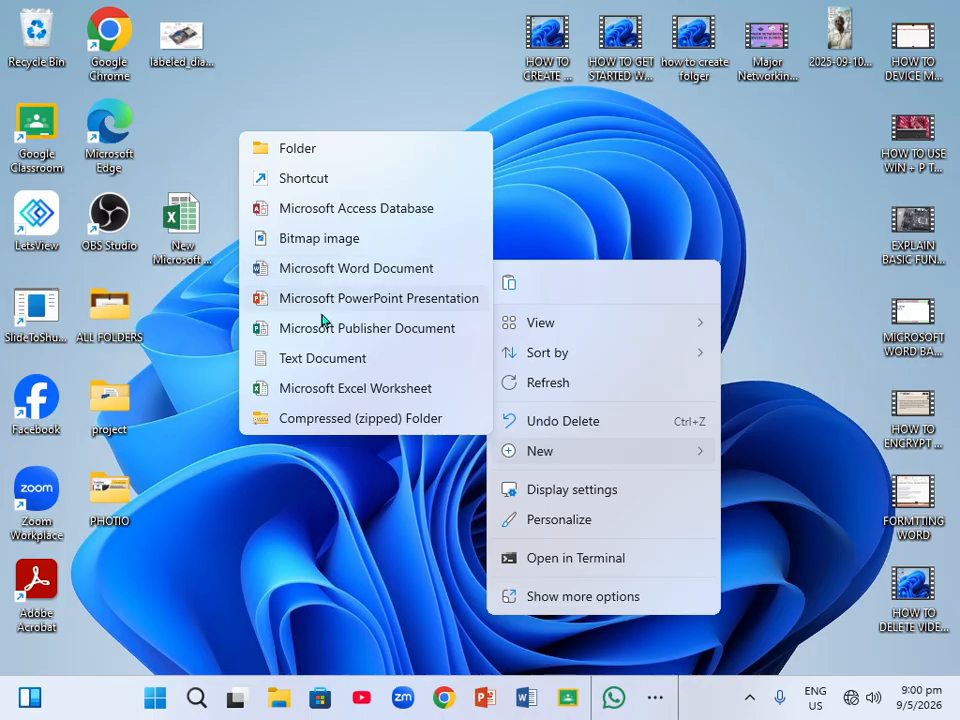
Create a new Word document on the desktop, then copy and paste it, placing the copy beside the original.
click(330, 280)
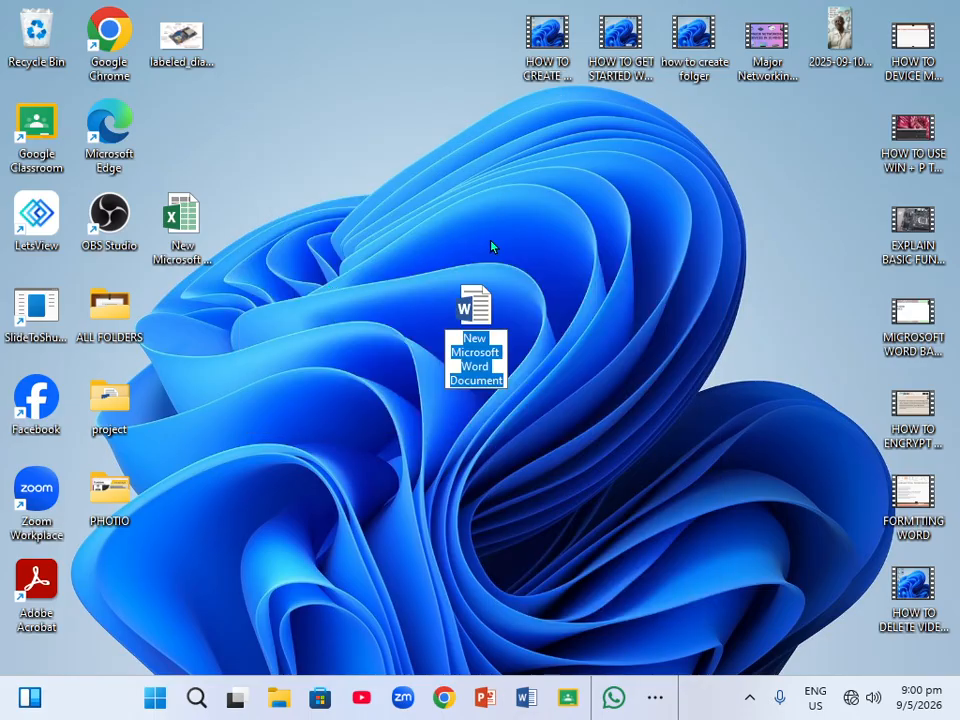
right_click(475, 307)
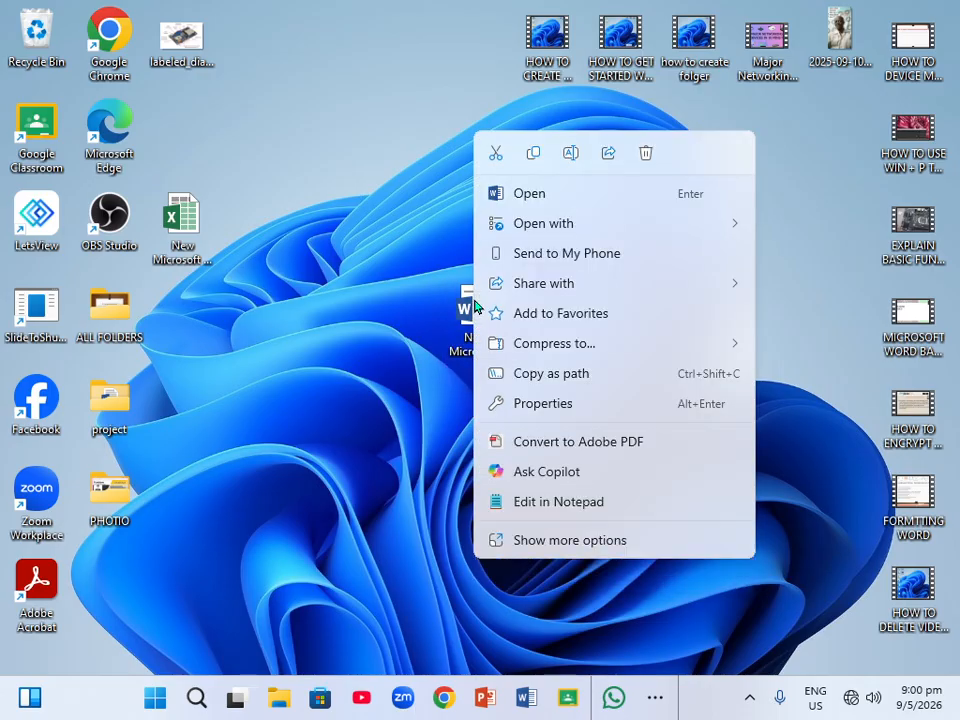
click(533, 155)
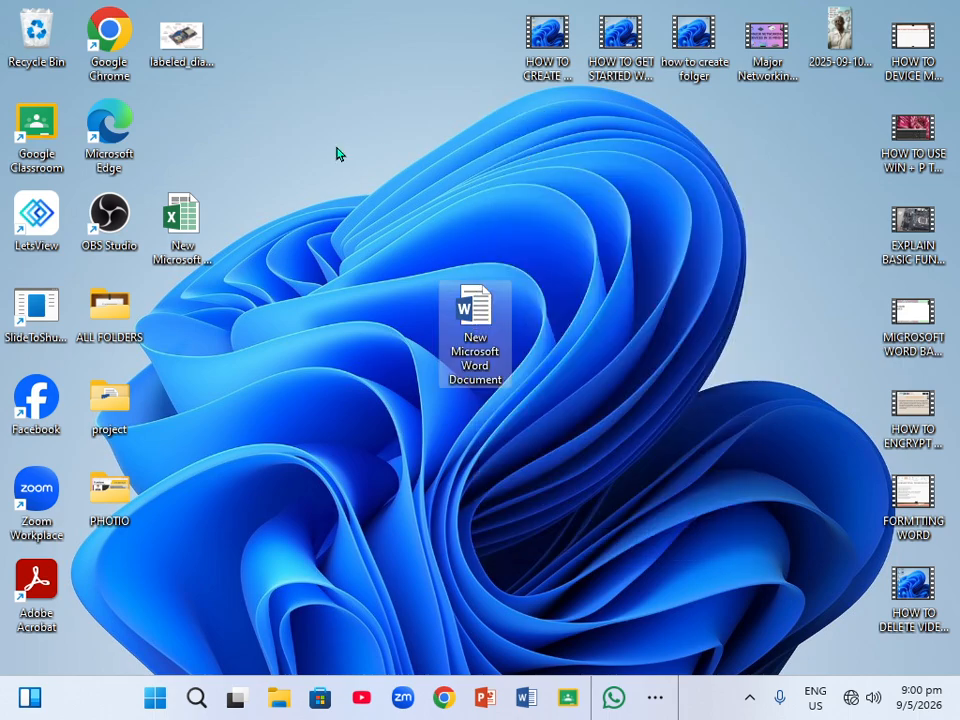
right_click(333, 188)
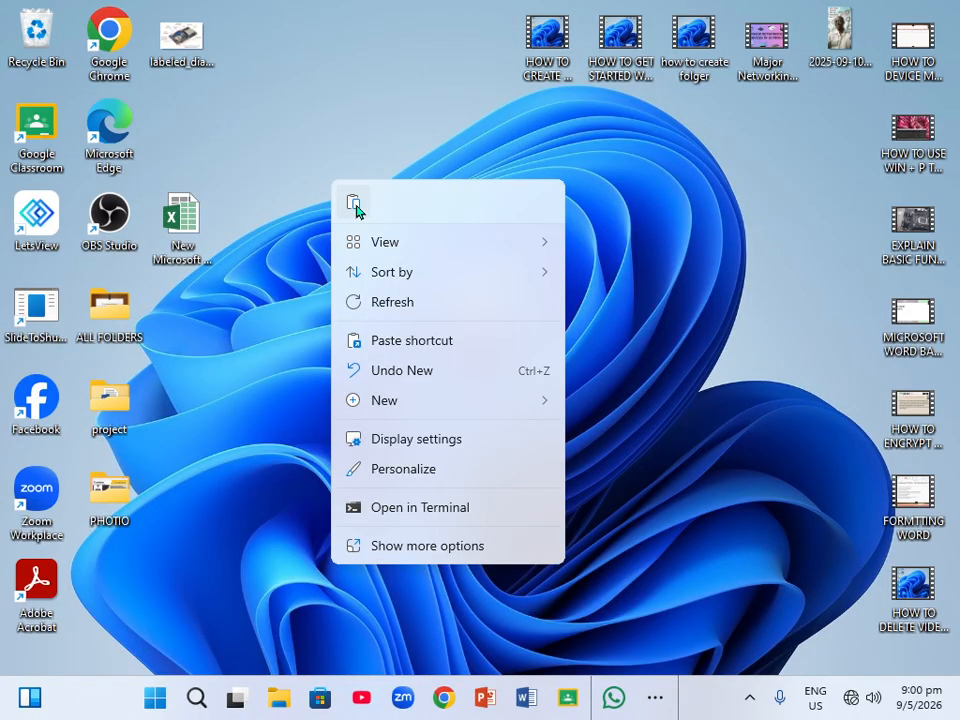
click(354, 203)
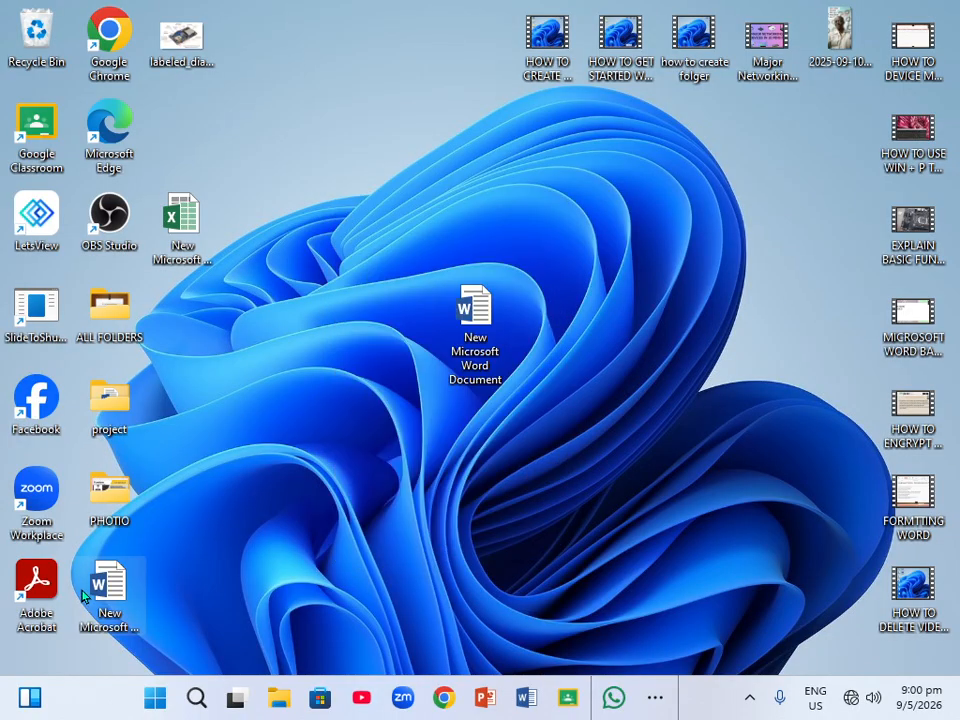
drag(109, 590, 340, 325)
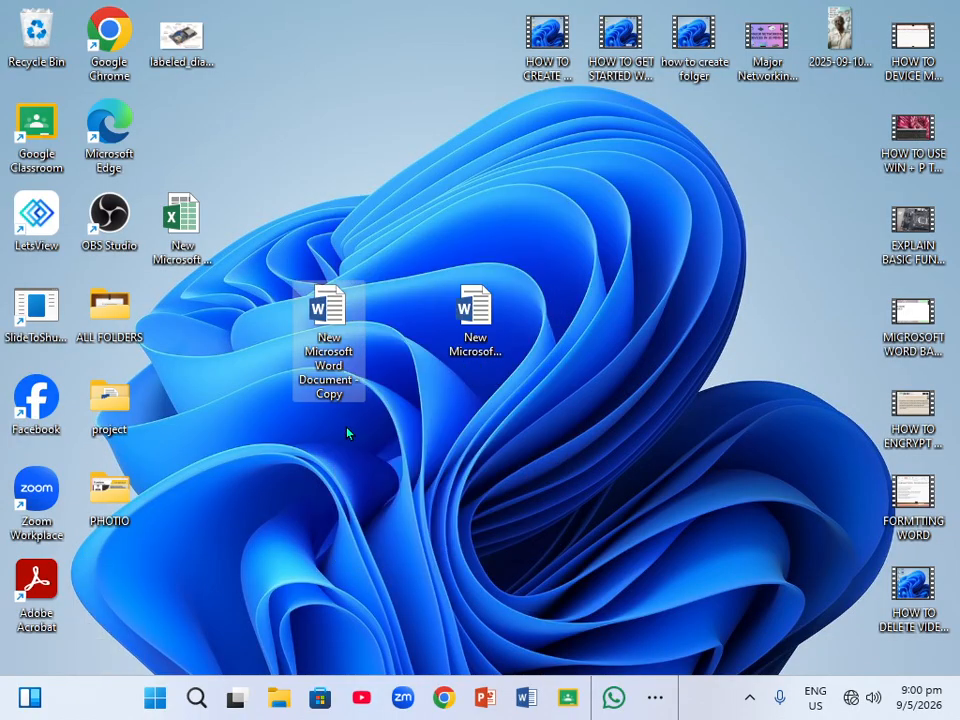
Paste a second copy of the document and arrange it to the right of the other two.
right_click(585, 325)
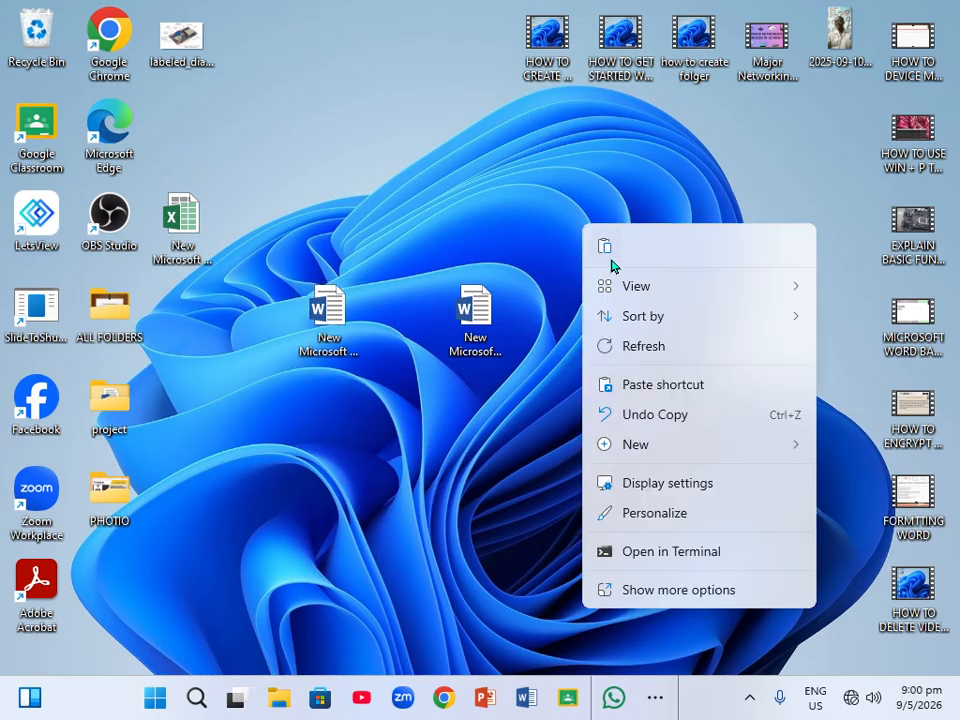
key(Escape)
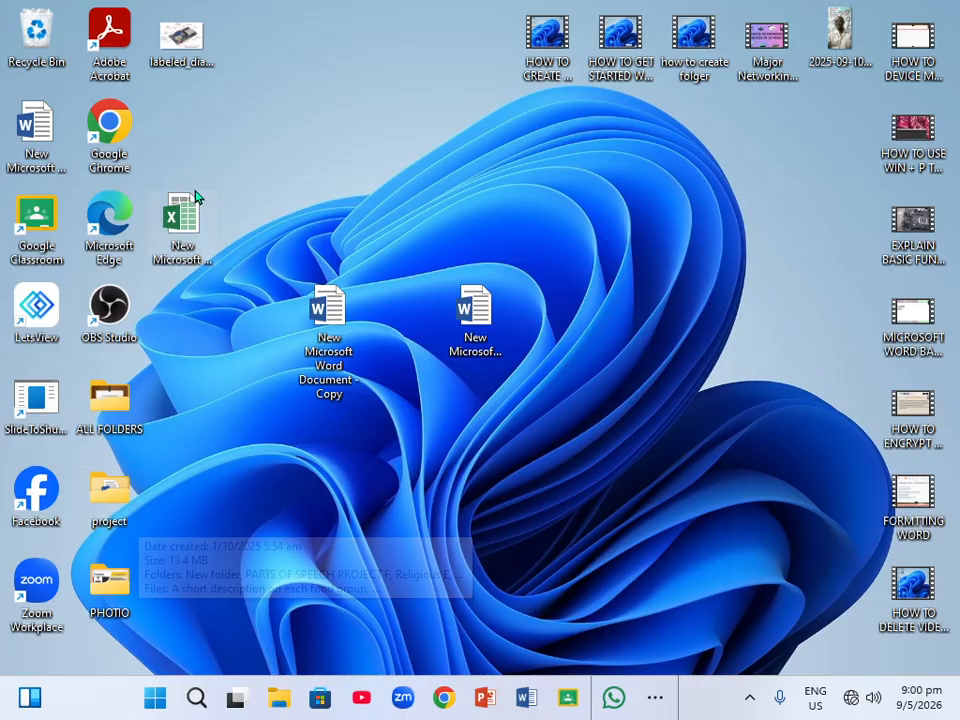
drag(36, 130, 582, 346)
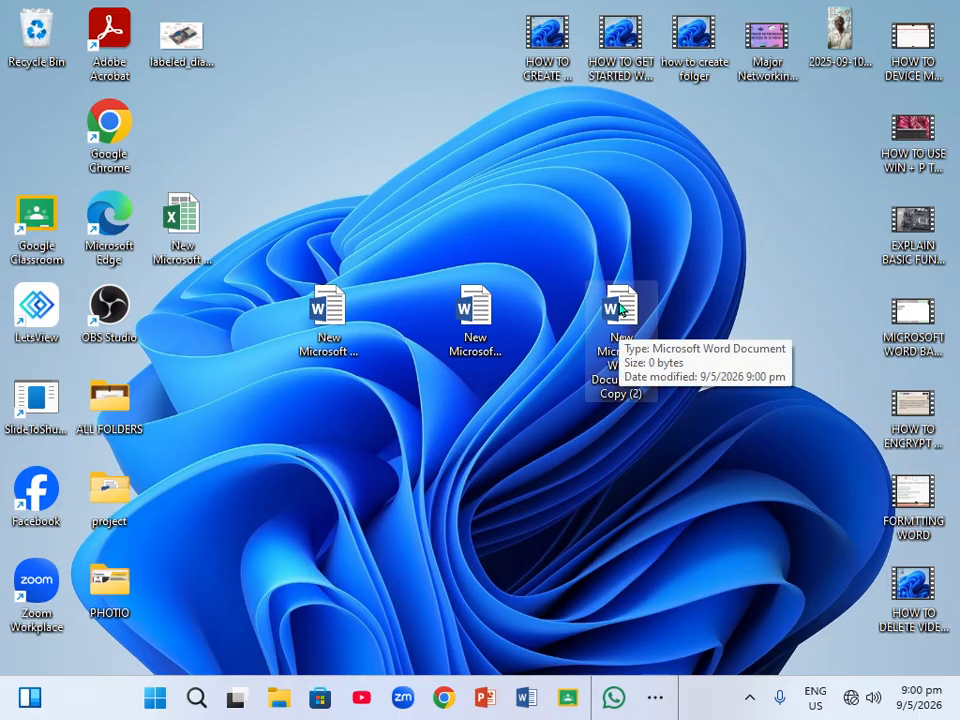
drag(620, 310, 578, 500)
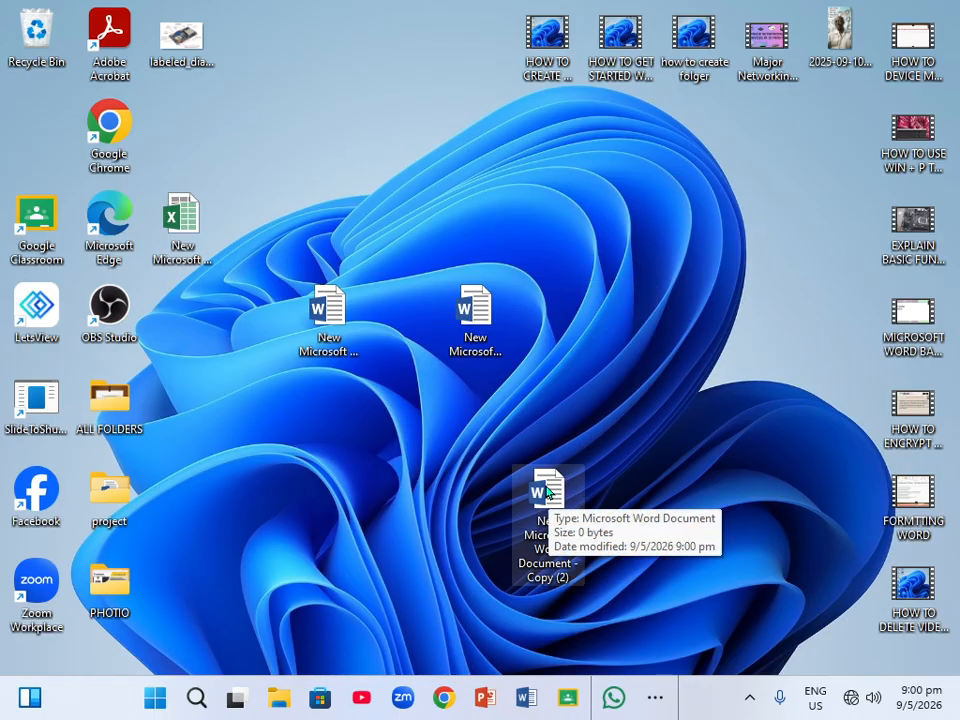
drag(546, 490, 618, 307)
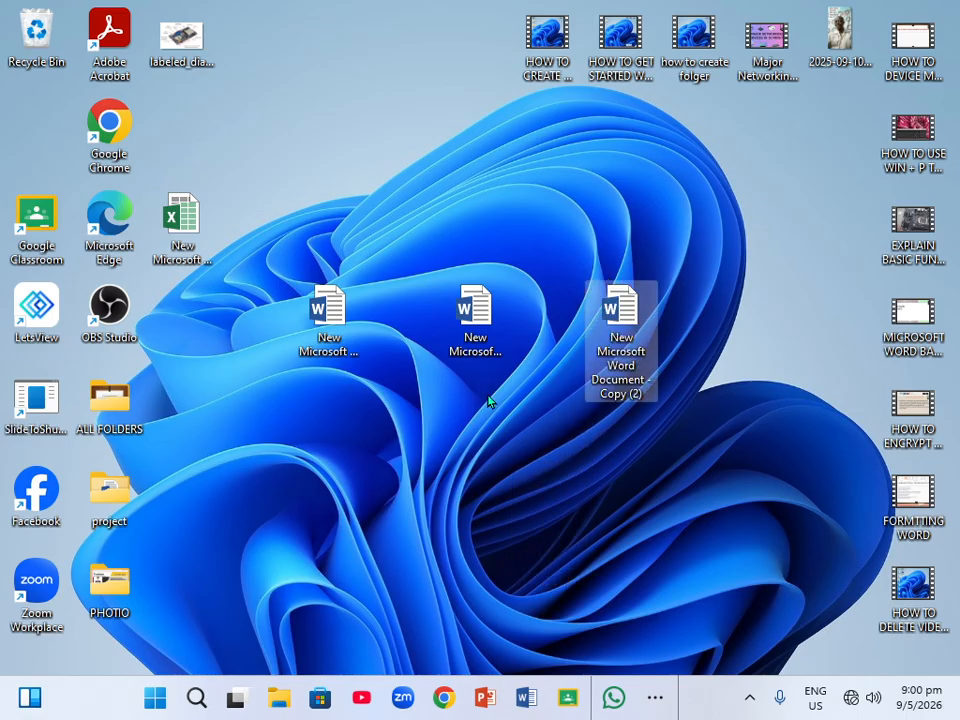
Open the first copy of the document in Word and close it again.
drag(272, 222, 646, 325)
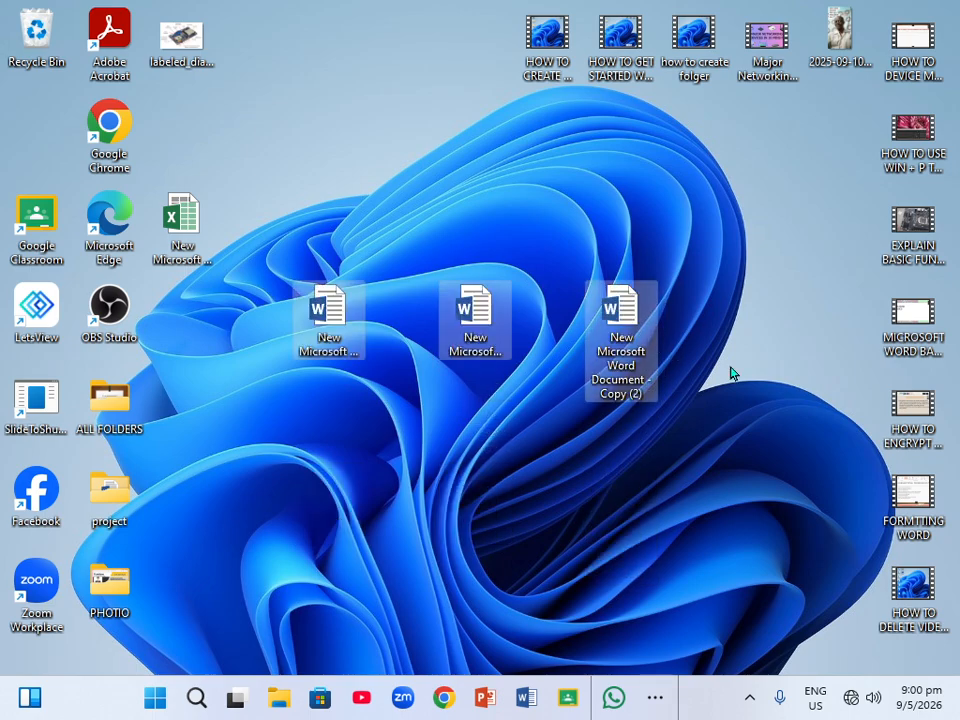
click(700, 370)
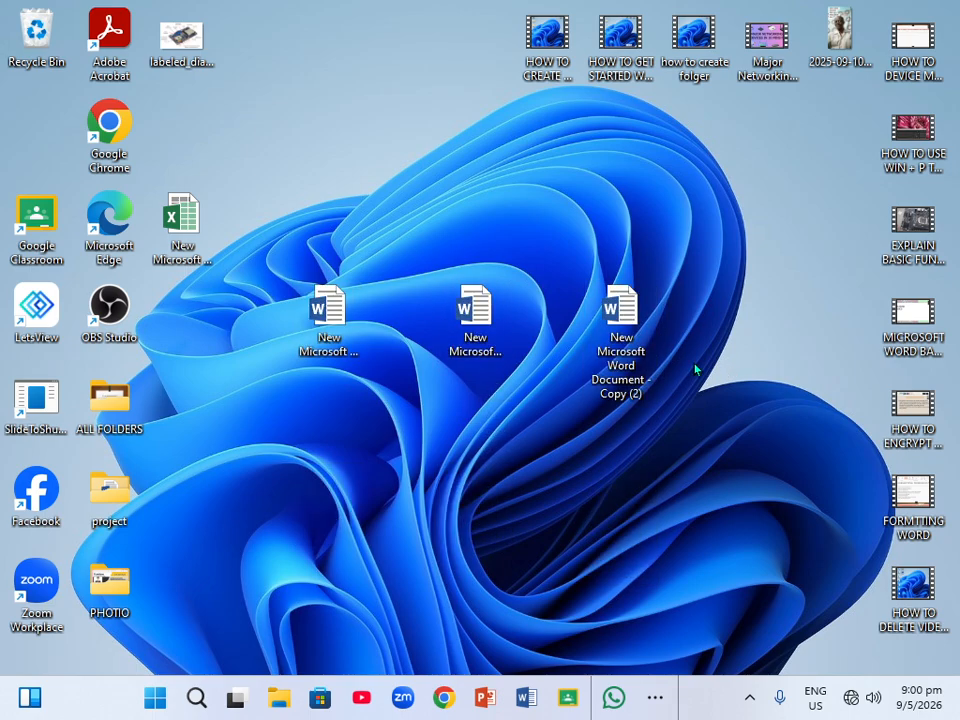
right_click(322, 302)
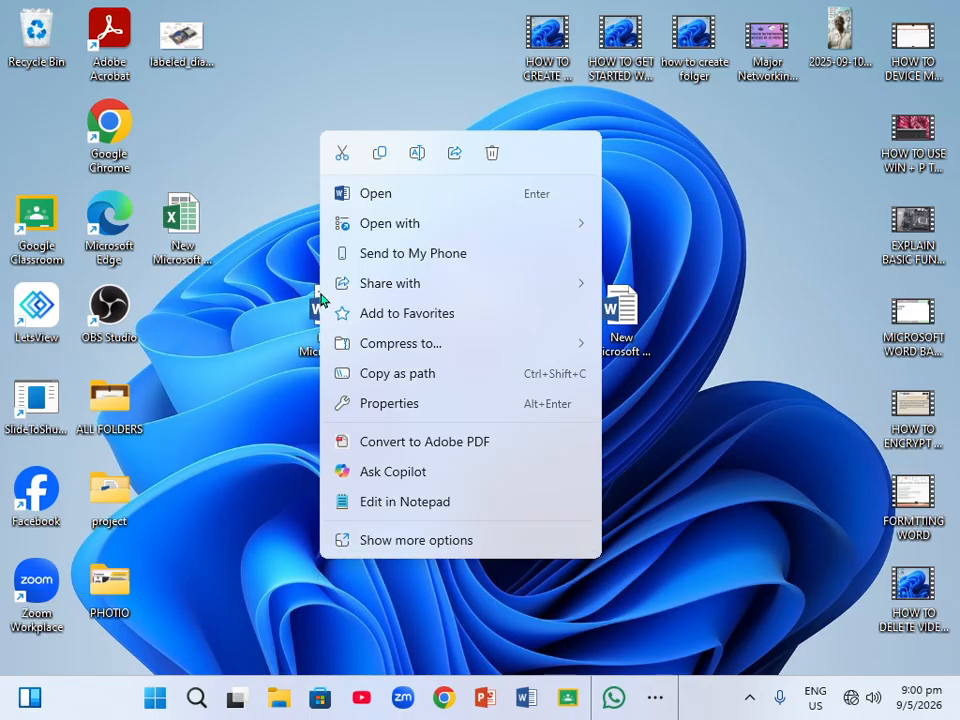
click(388, 196)
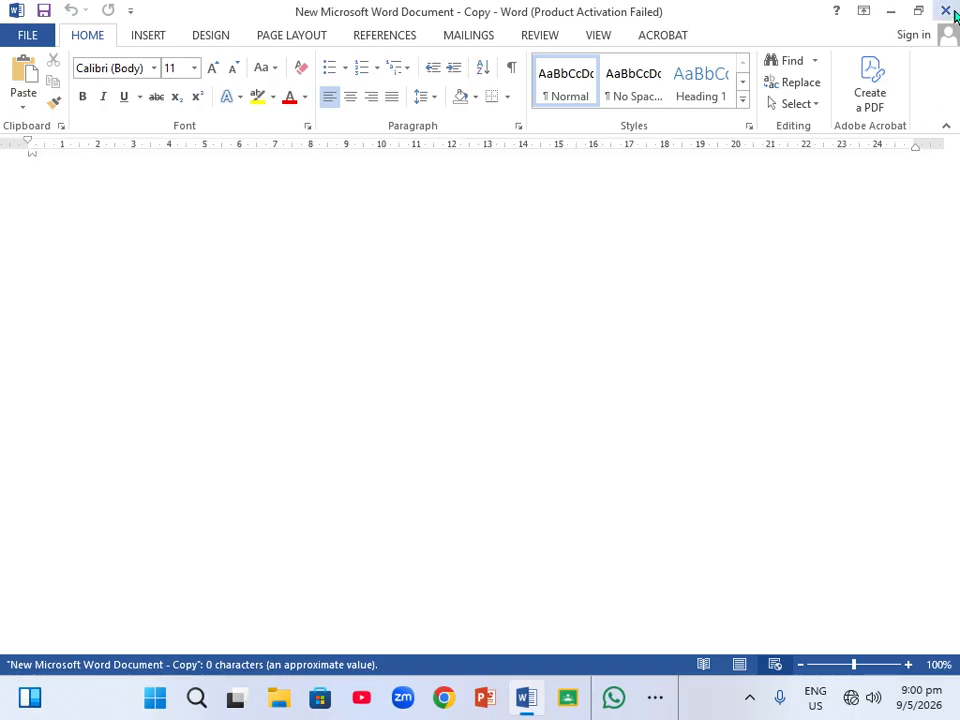
click(950, 9)
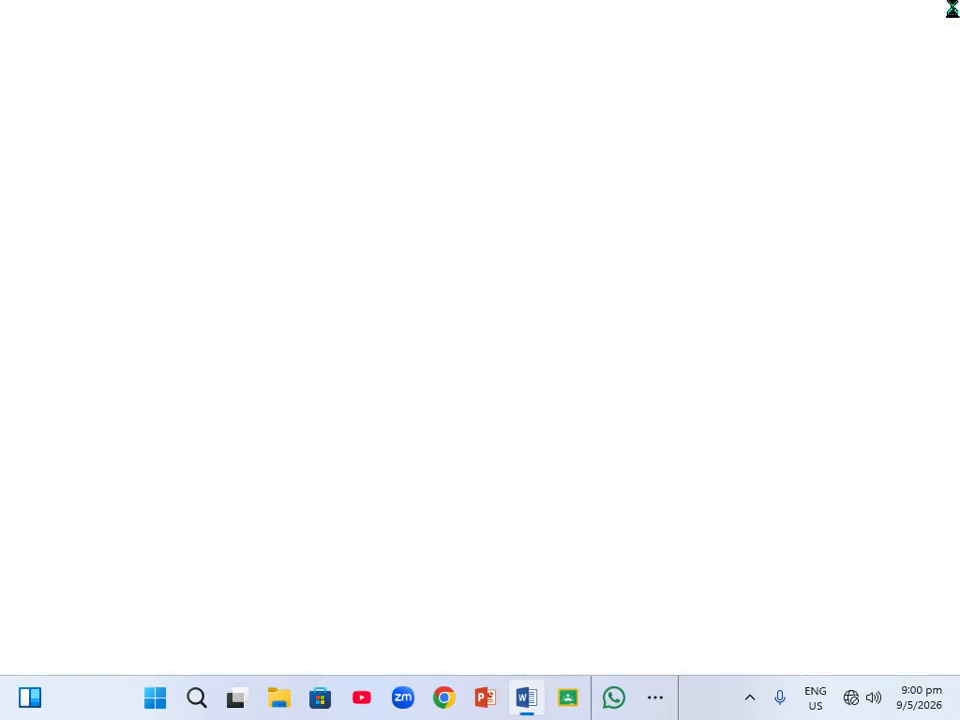
Open the original new document, dismiss the activation wizard and close Word.
click(462, 316)
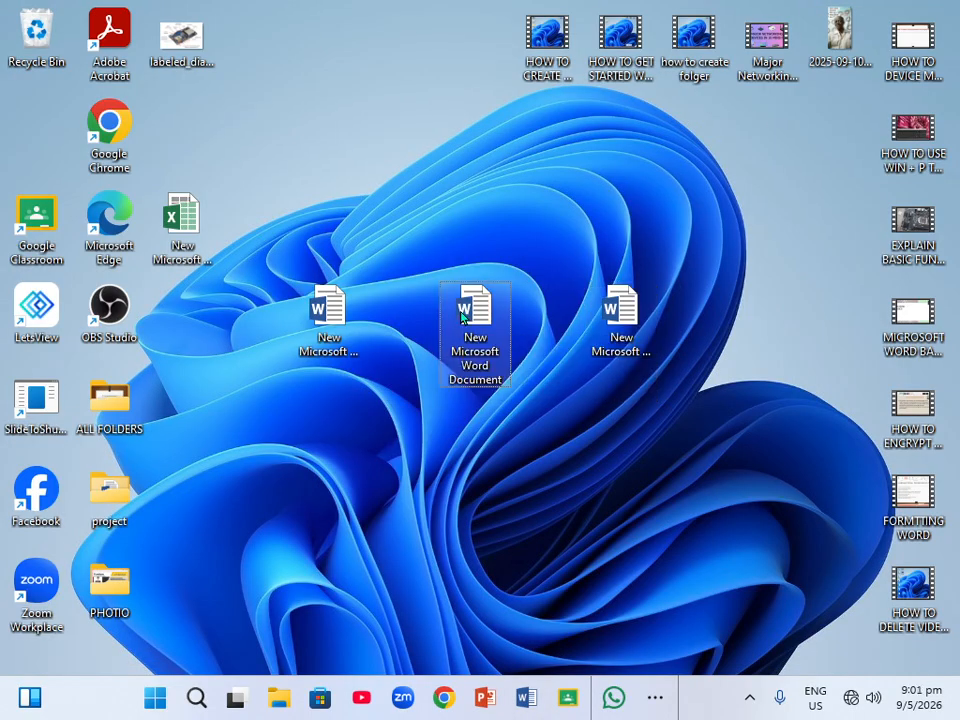
key(Return)
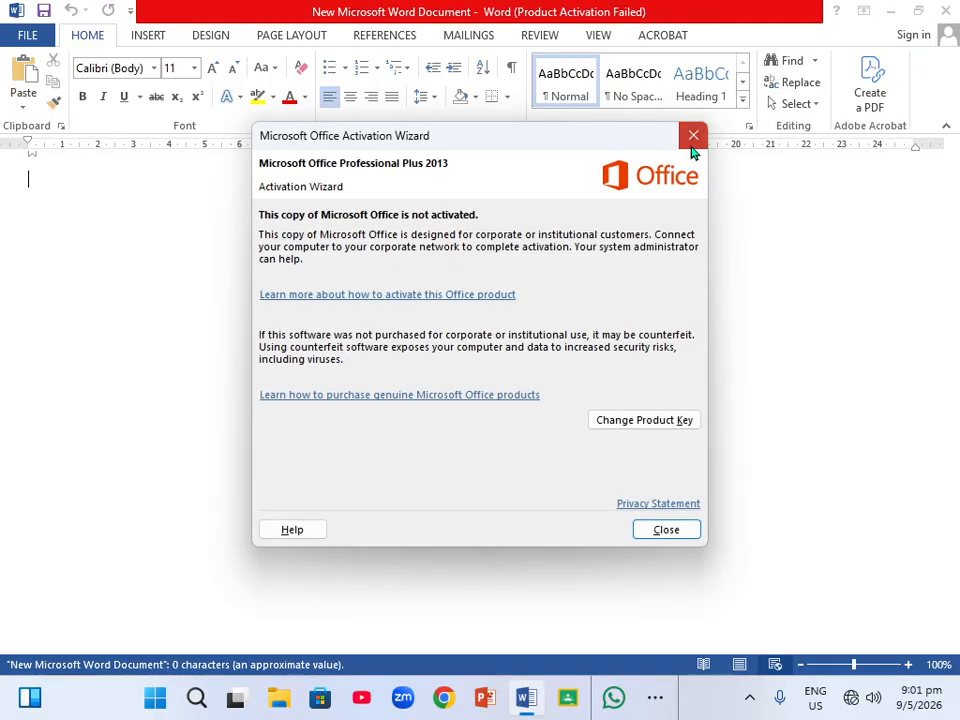
click(693, 135)
click(945, 10)
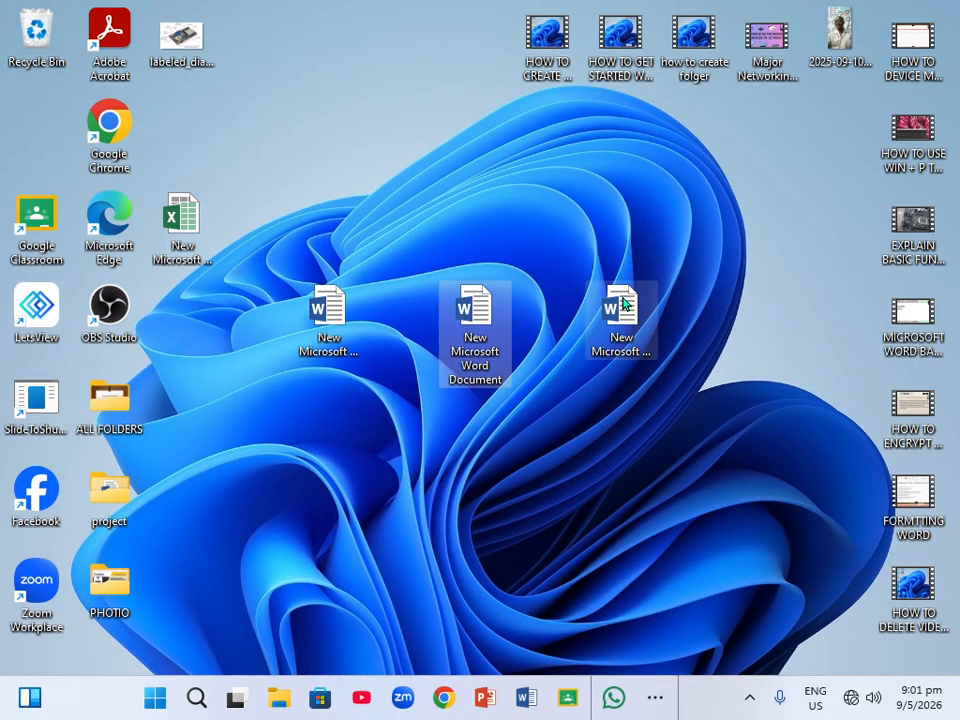
Open the document Copy (2) in Word and dismiss the activation wizard.
double_click(622, 306)
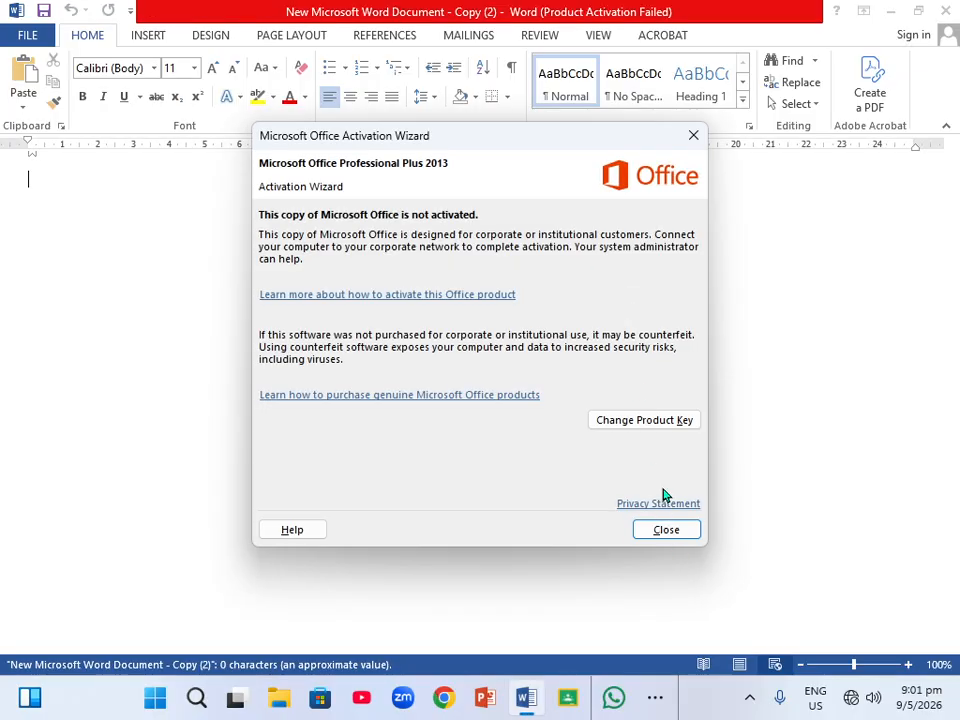
click(666, 530)
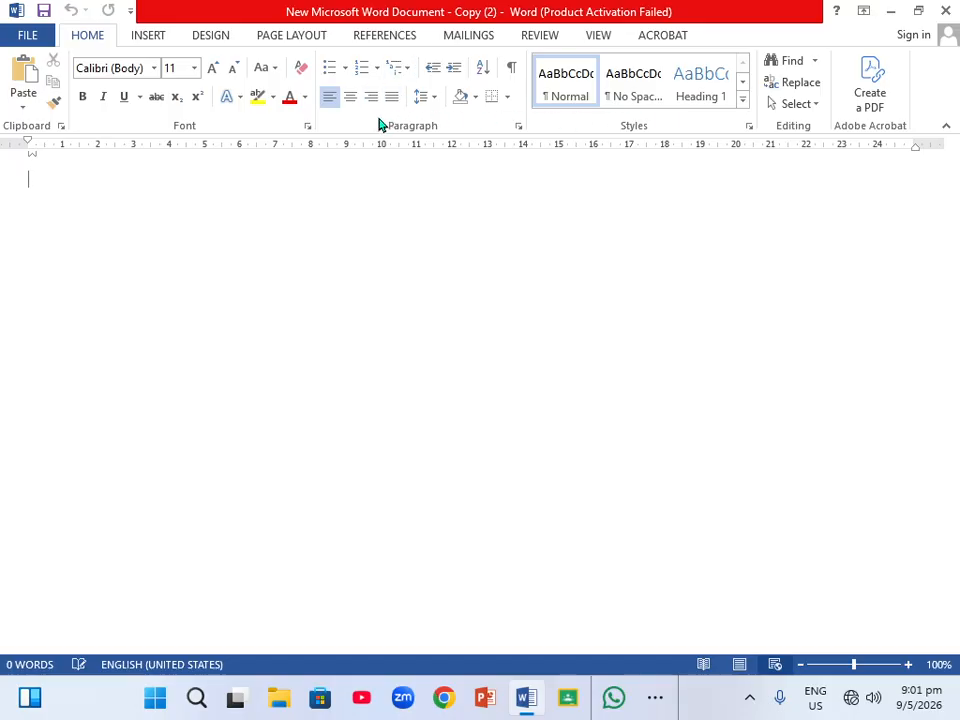
Open the Font and Paragraph dialogs in turn and close each without changes.
click(308, 128)
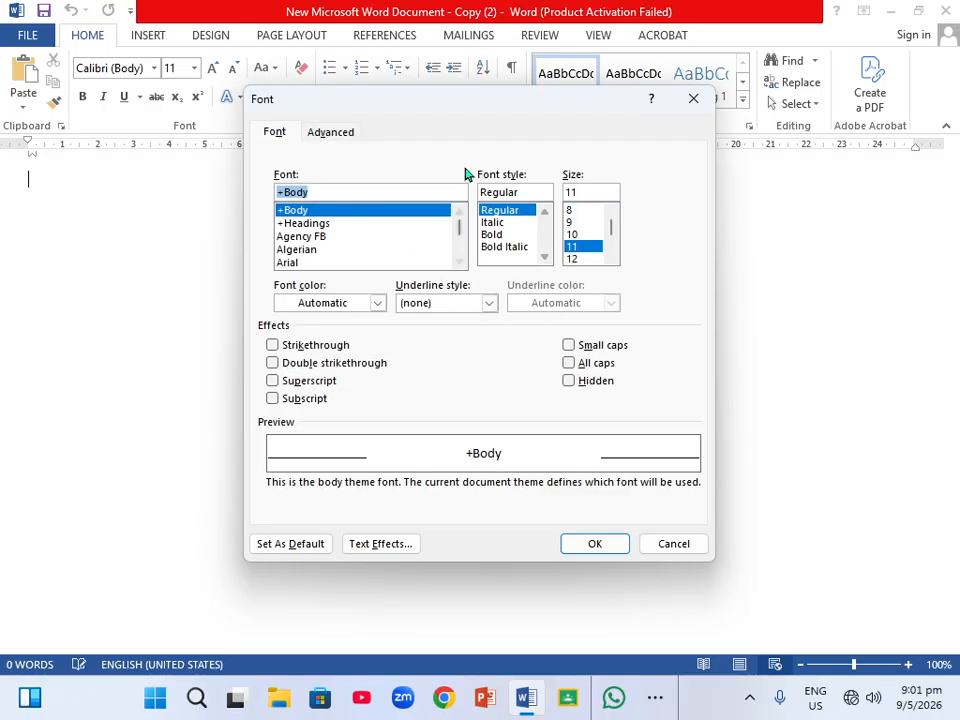
drag(489, 121, 418, 148)
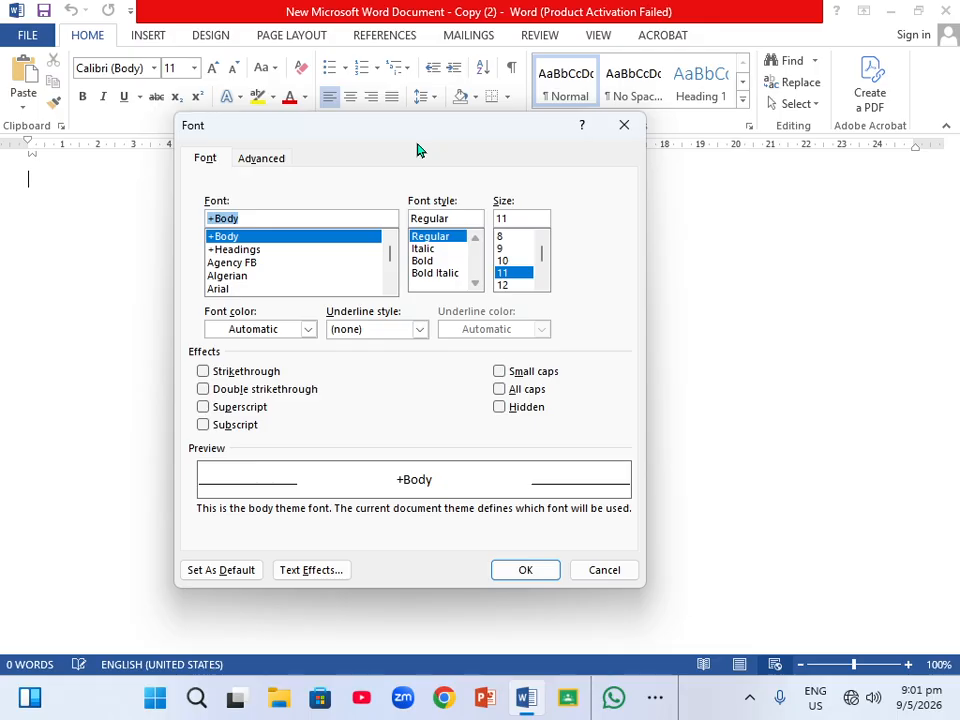
click(623, 127)
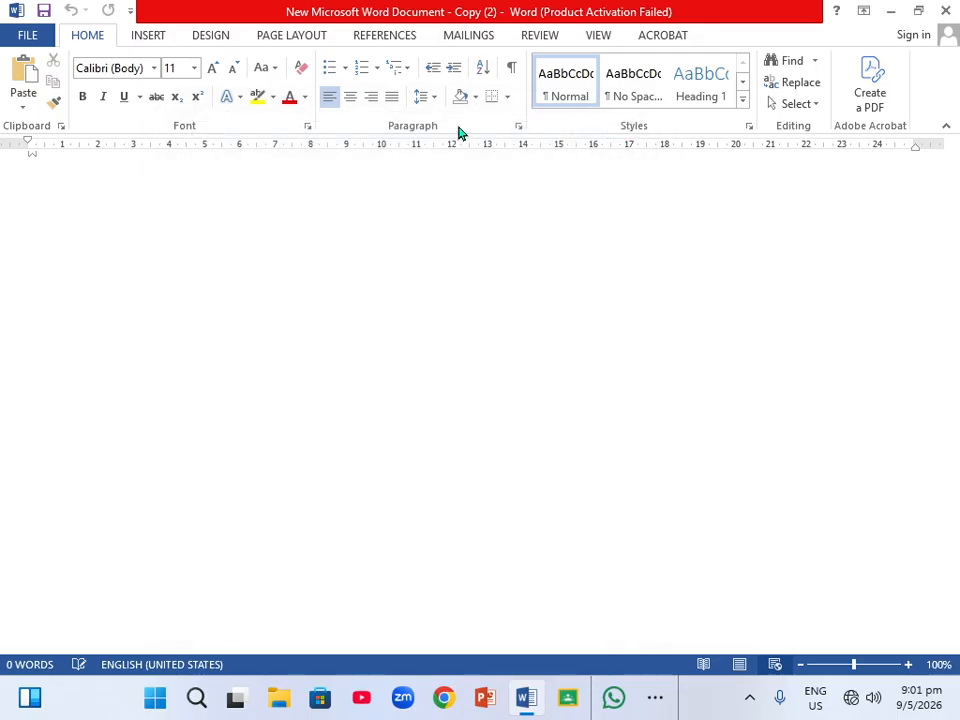
click(518, 128)
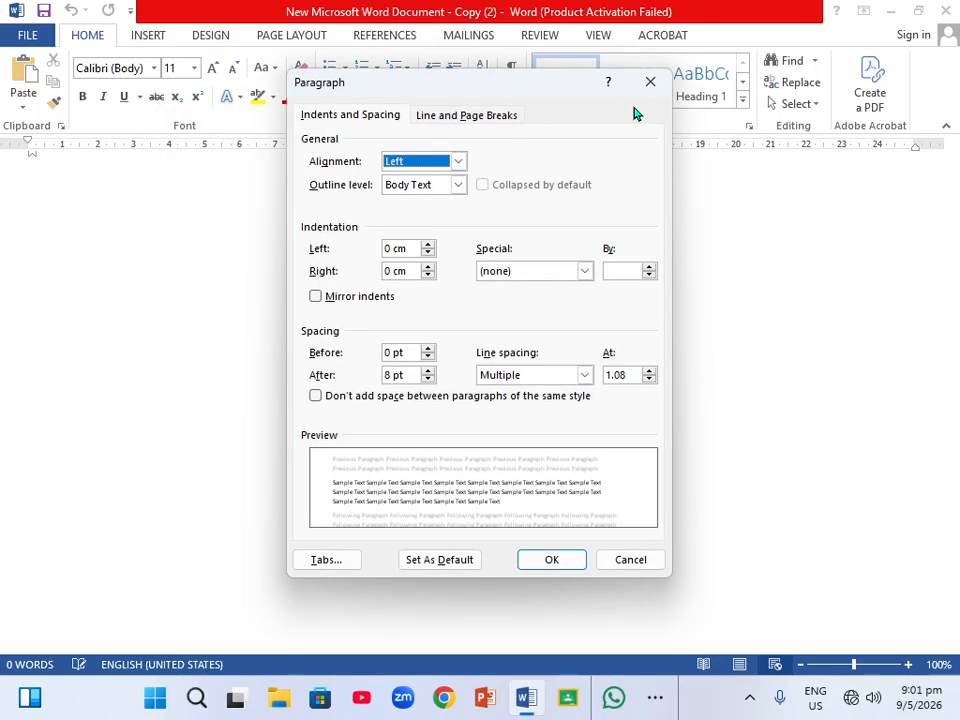
click(651, 84)
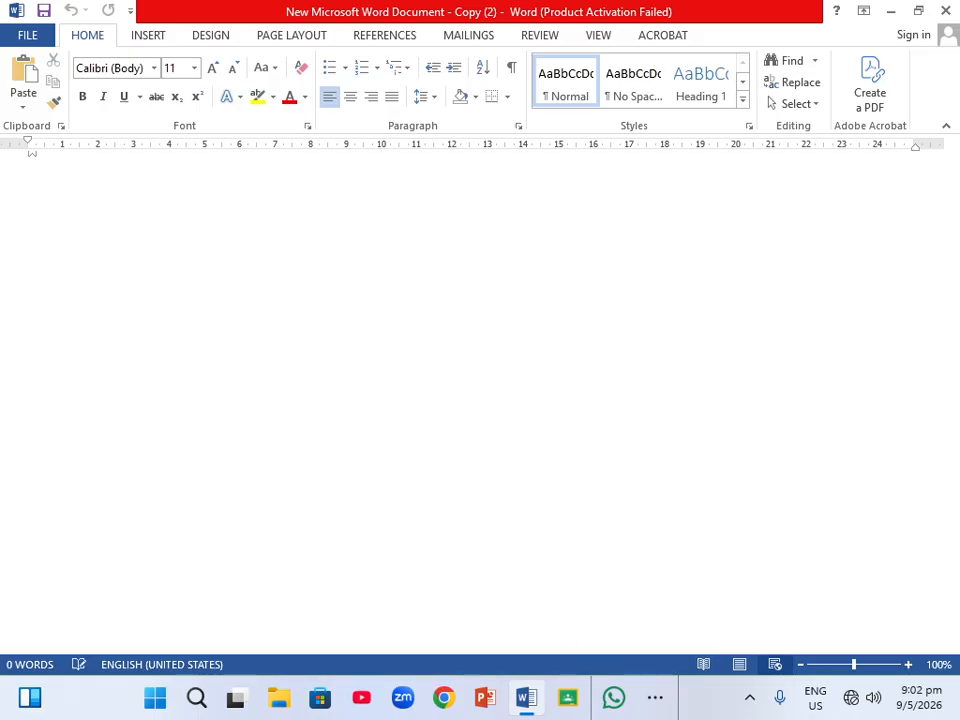
Open the File backstage Info page and view the Protect Document options.
click(30, 35)
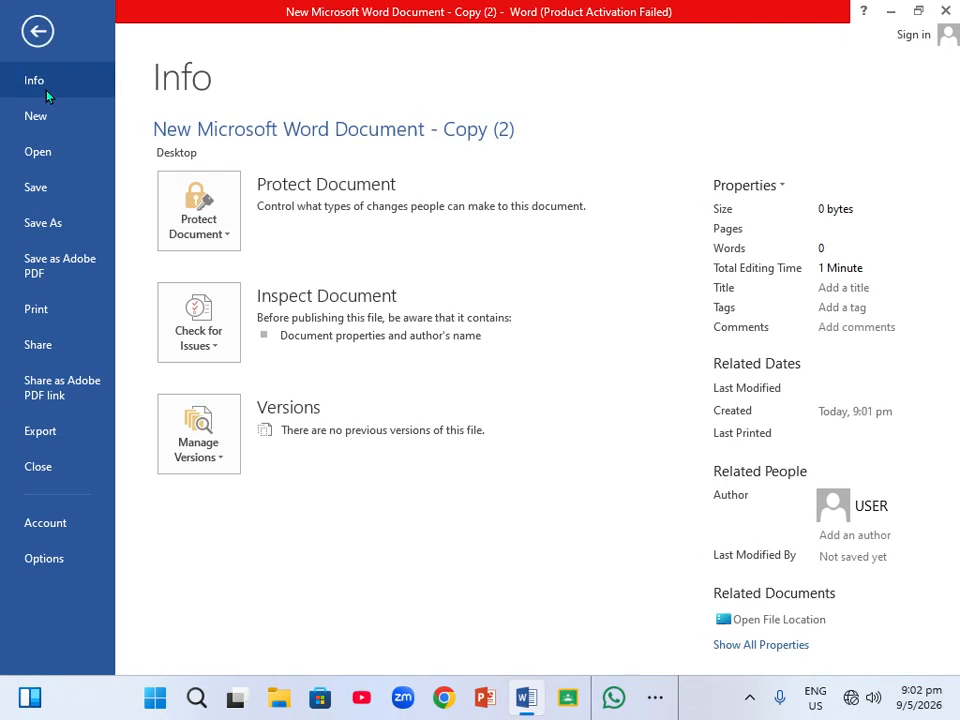
click(36, 31)
click(22, 42)
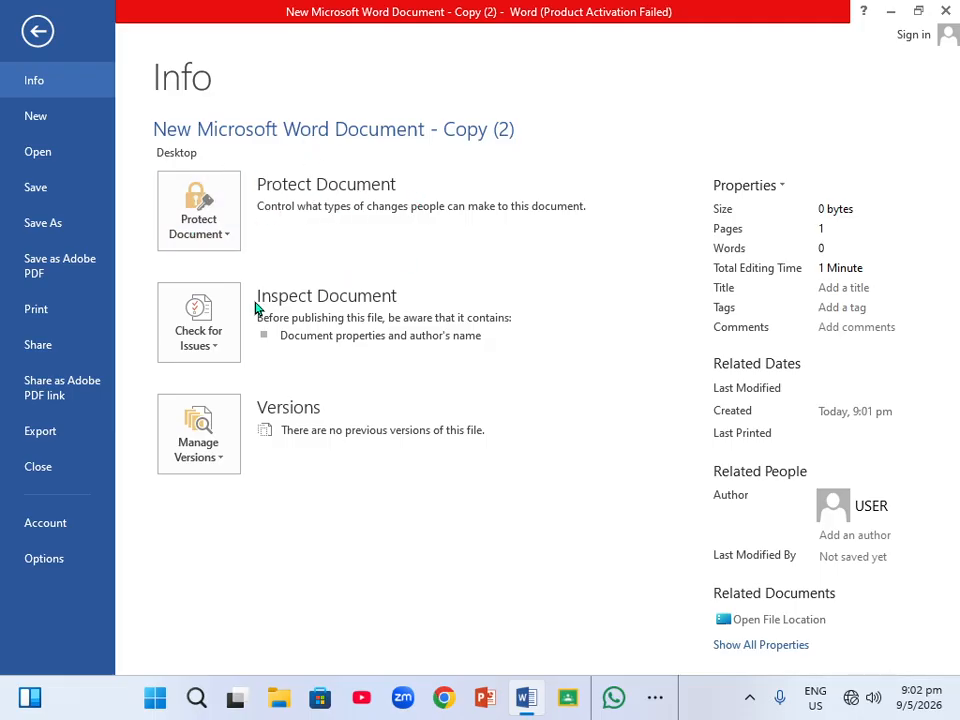
click(229, 241)
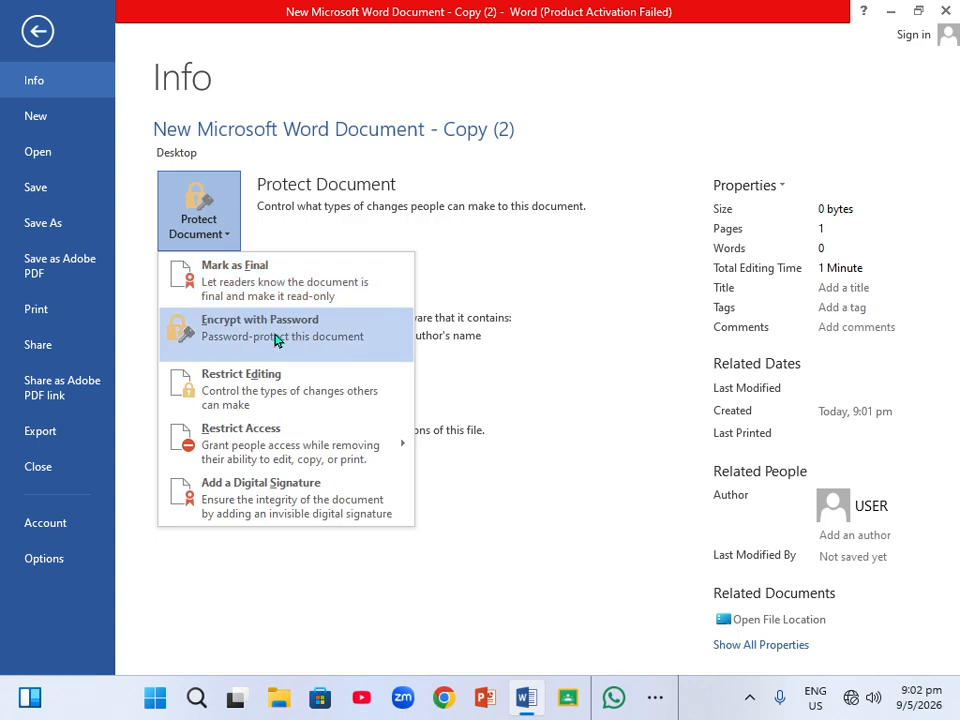
Browse the recent documents on the Open page, then view the Save As and Print pages.
click(40, 154)
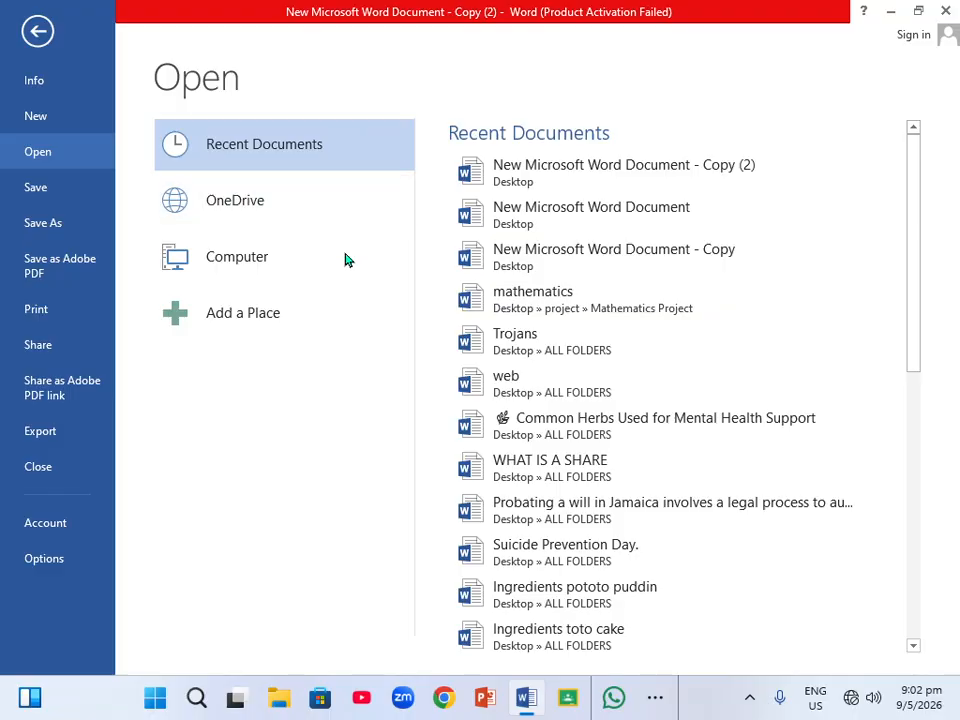
scroll(579, 430, down, 10)
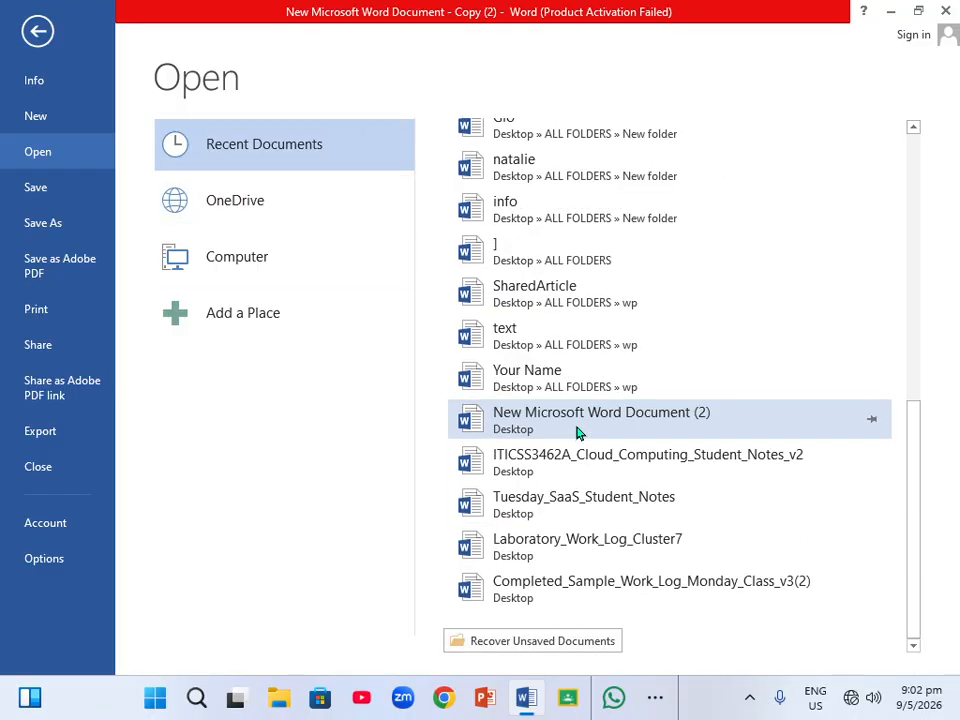
scroll(575, 430, up, 10)
scroll(575, 430, down, 10)
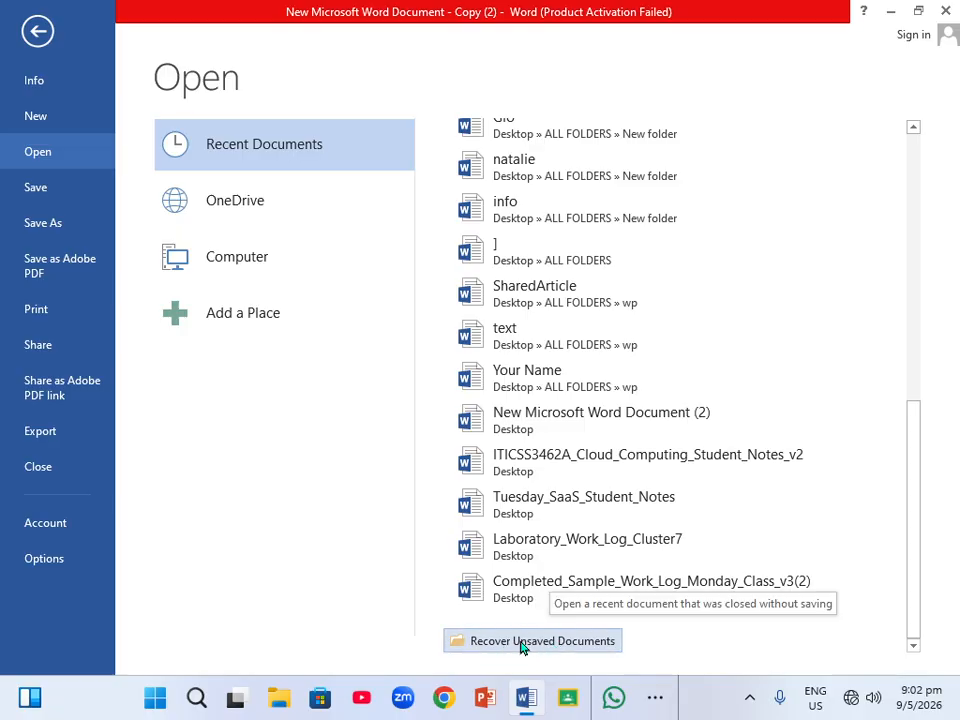
scroll(502, 641, up, 10)
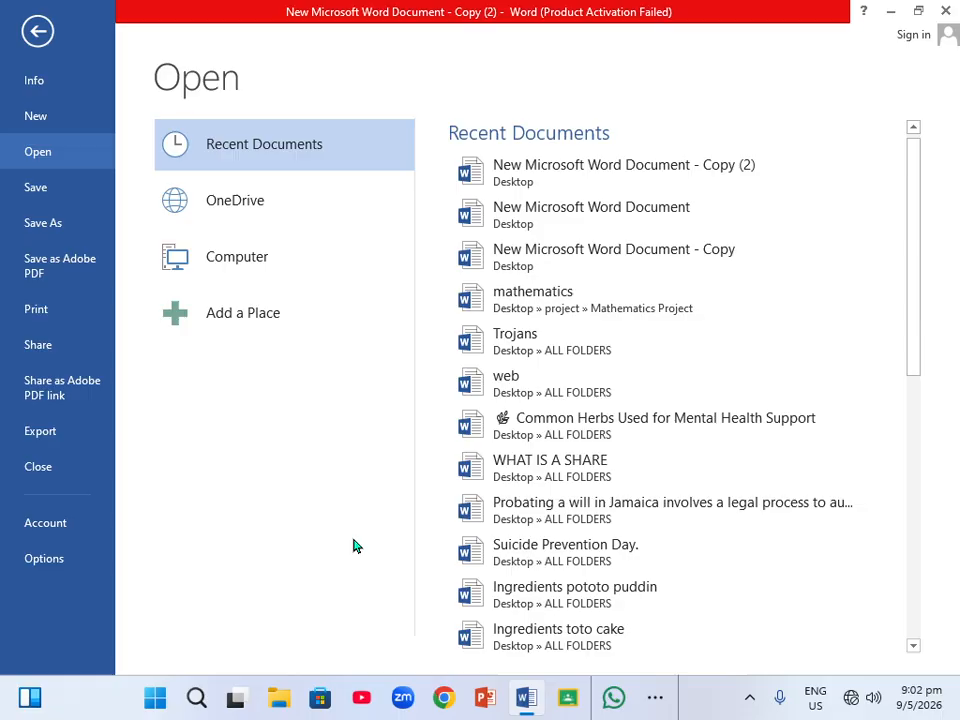
click(31, 220)
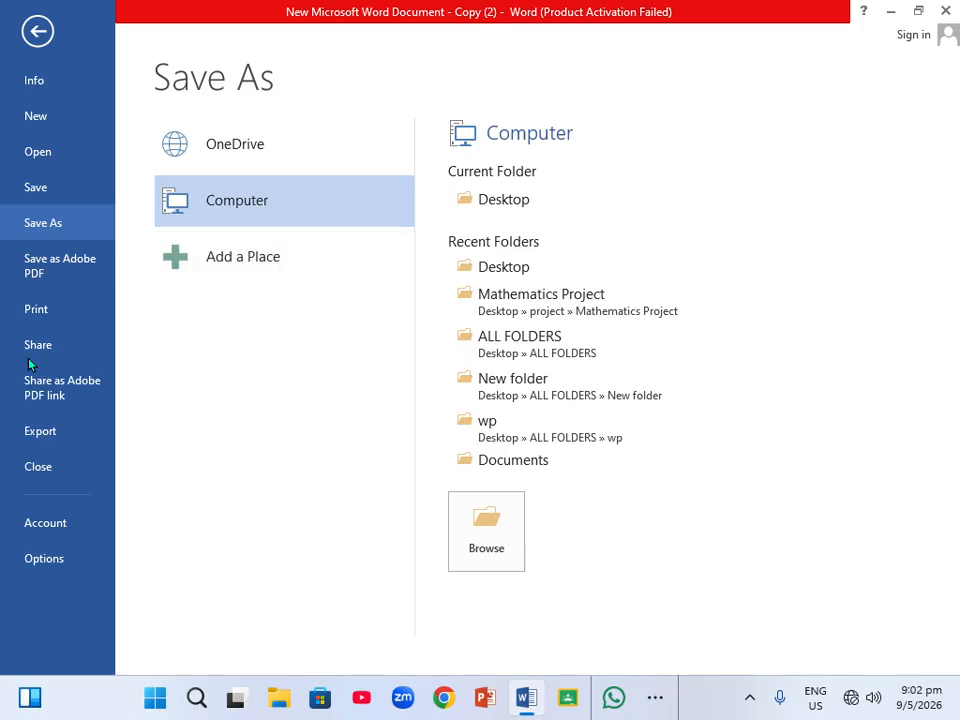
click(70, 309)
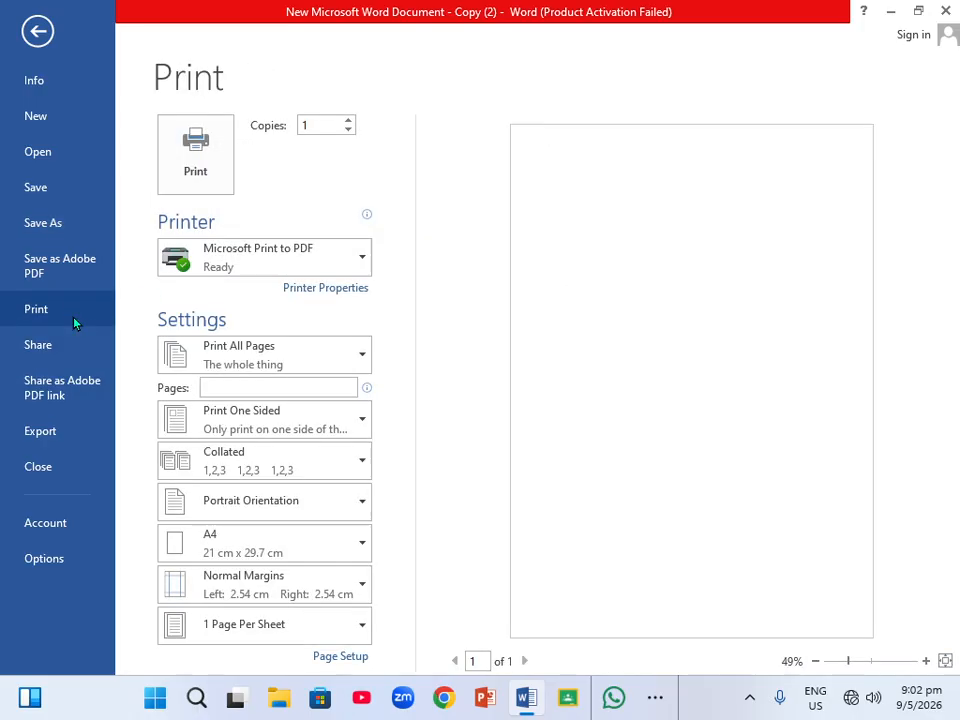
Browse the printer and print-sides lists, view the Export page of the backstage, then return to the document.
click(365, 261)
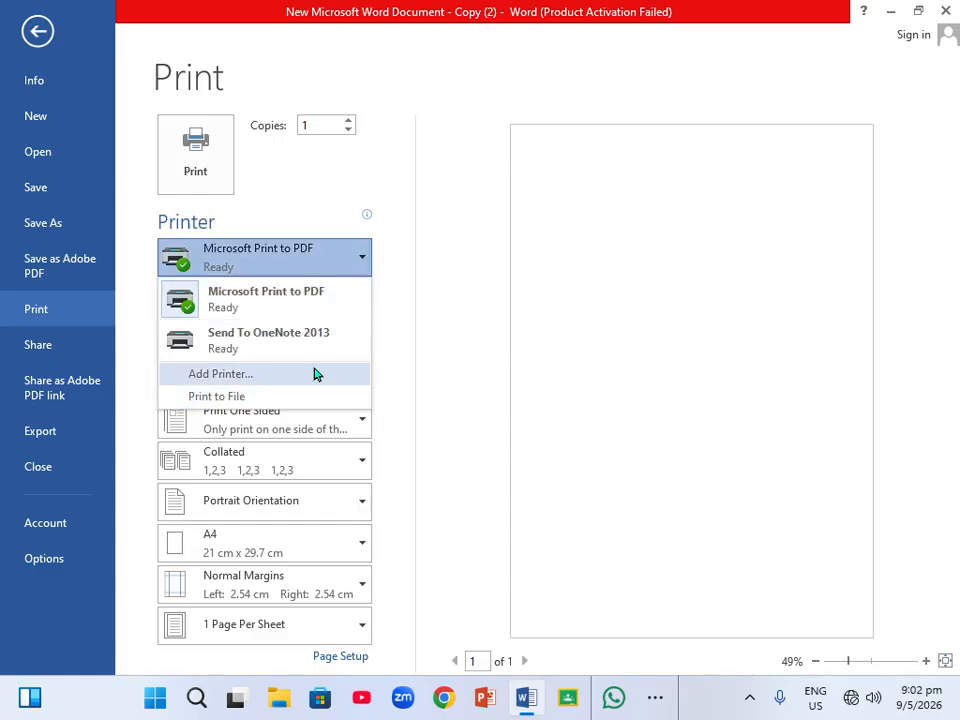
click(394, 379)
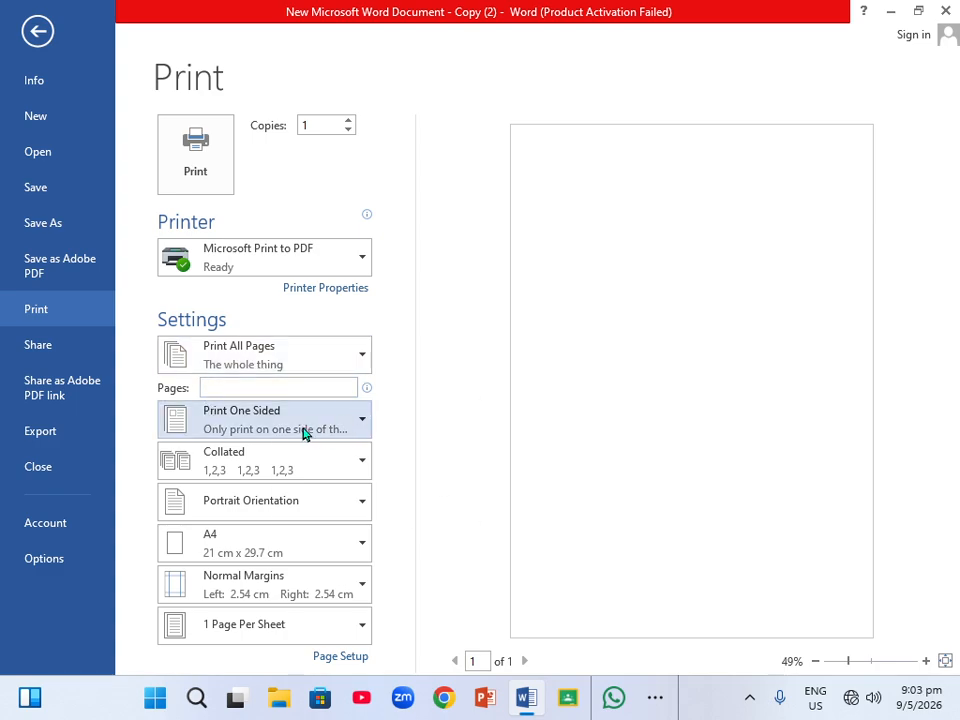
click(364, 427)
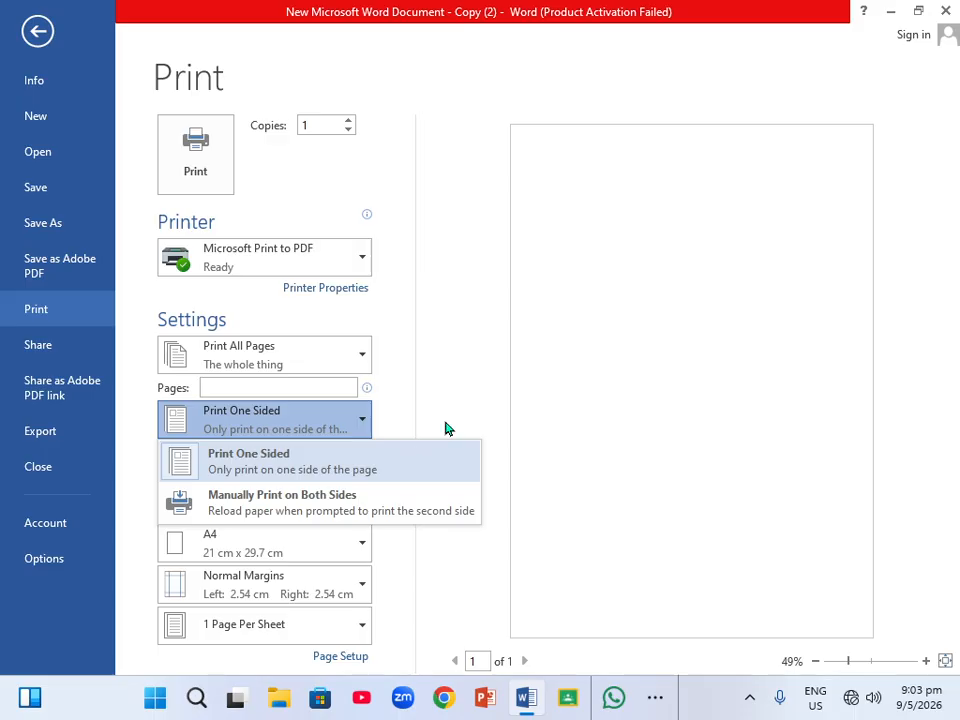
click(443, 364)
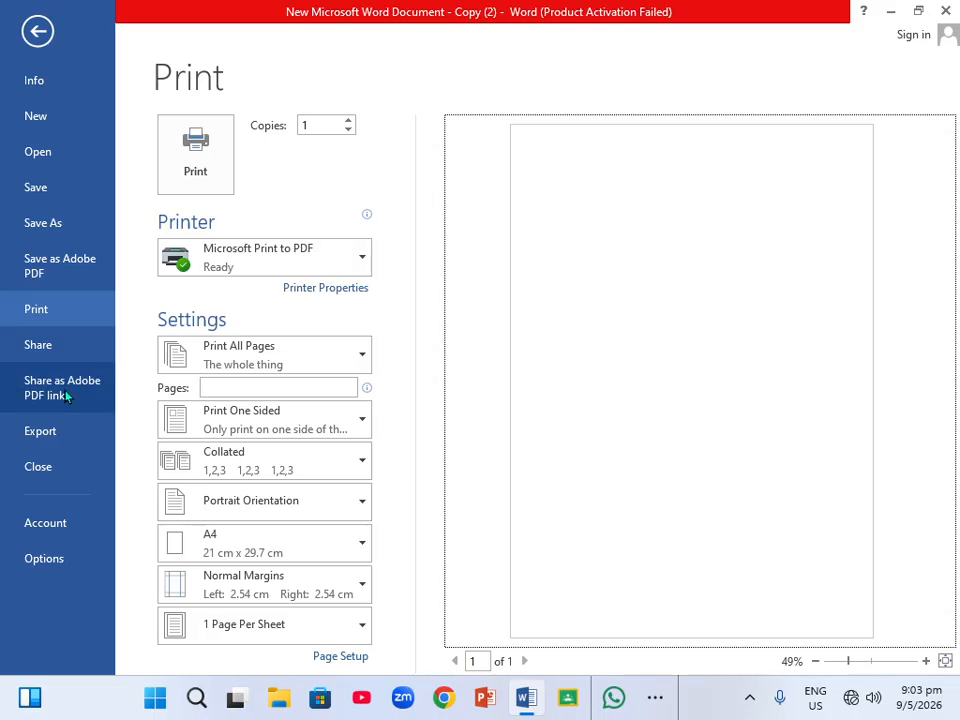
click(56, 446)
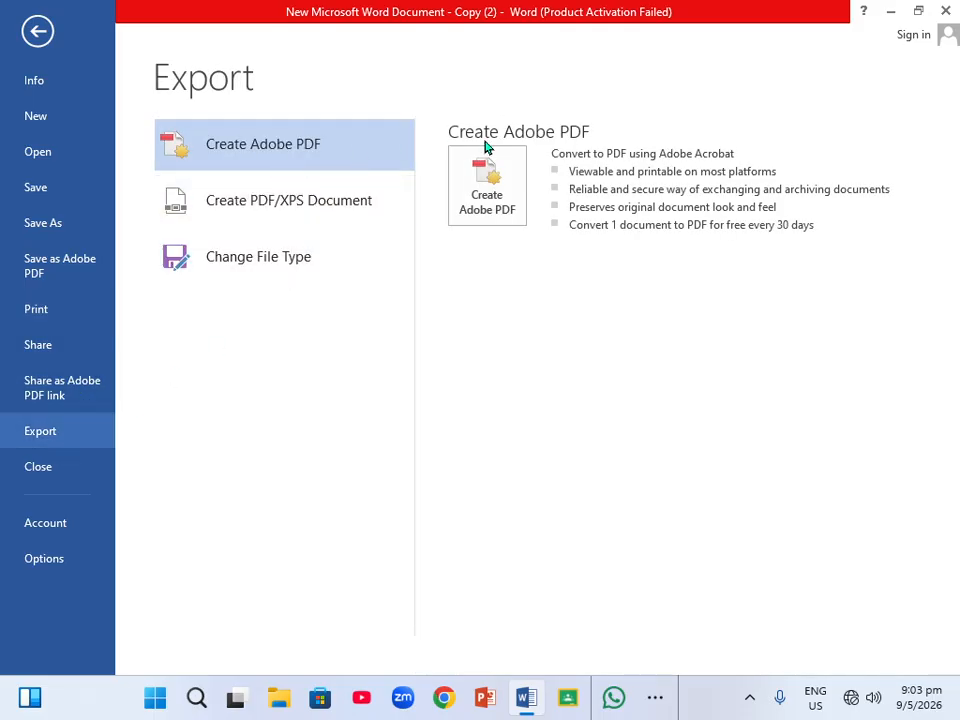
click(37, 30)
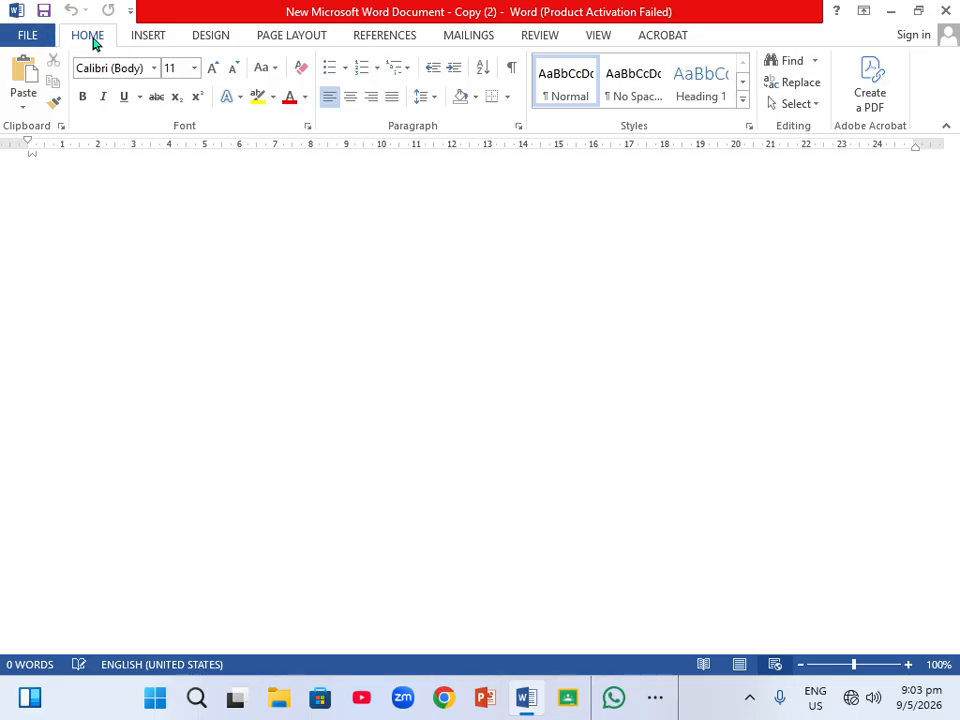
Open the Paste options and the font list, closing both without choosing anything.
click(25, 112)
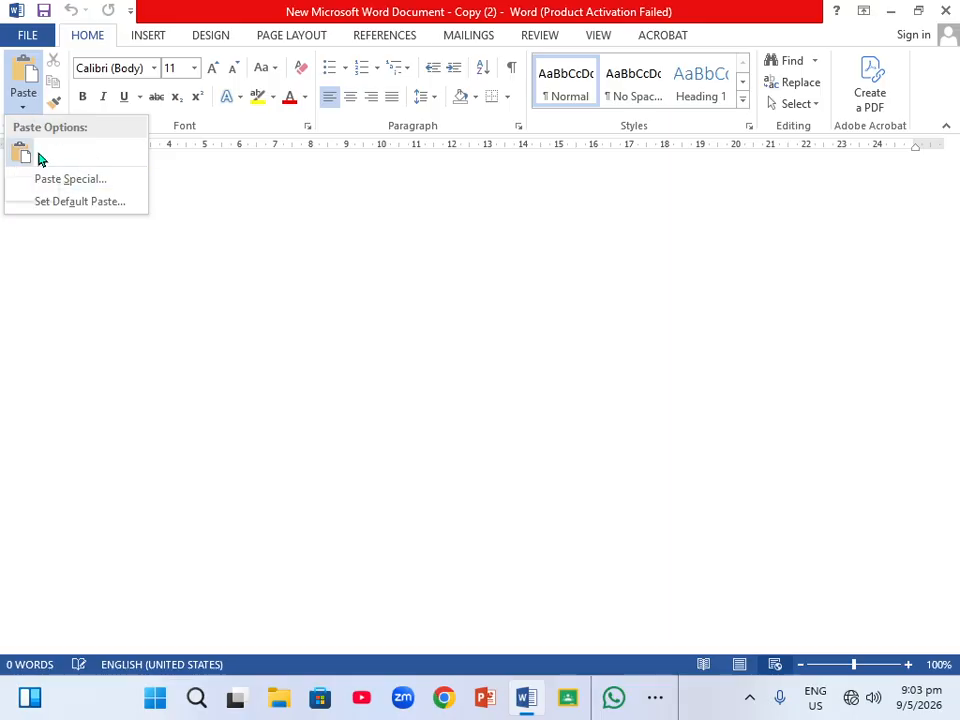
click(154, 68)
click(154, 68)
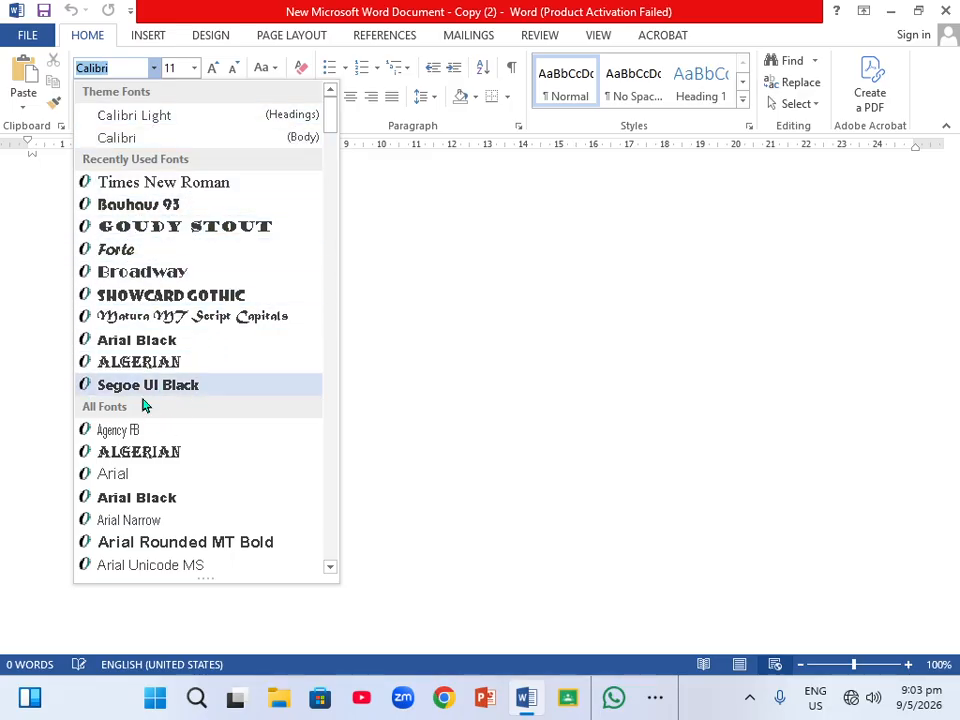
click(361, 256)
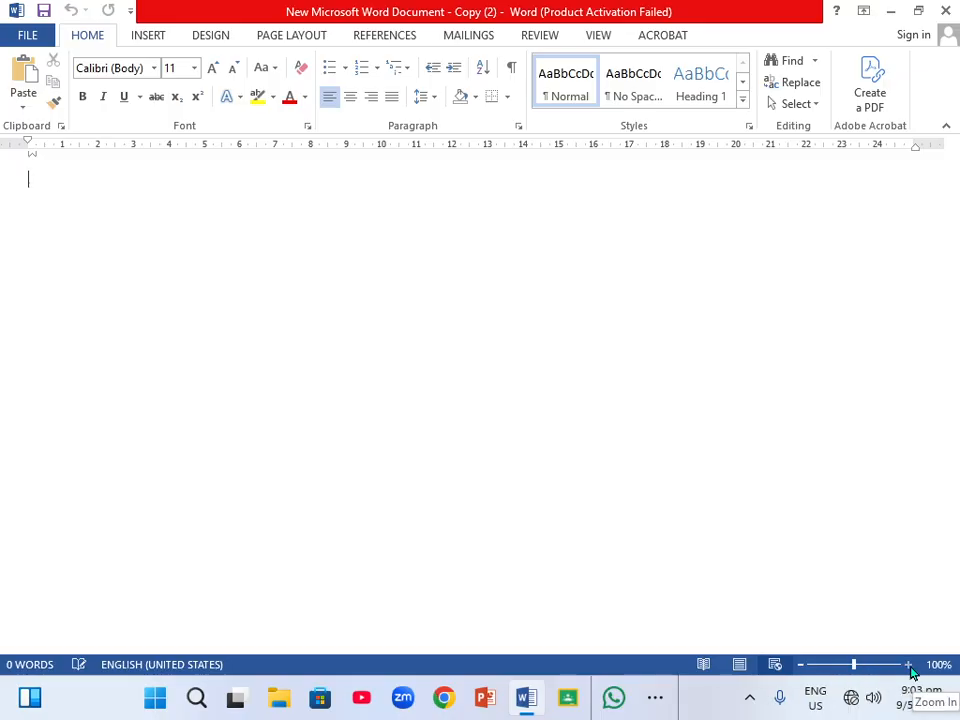
Try different zoom levels on the document using the zoom controls.
click(800, 671)
click(800, 671)
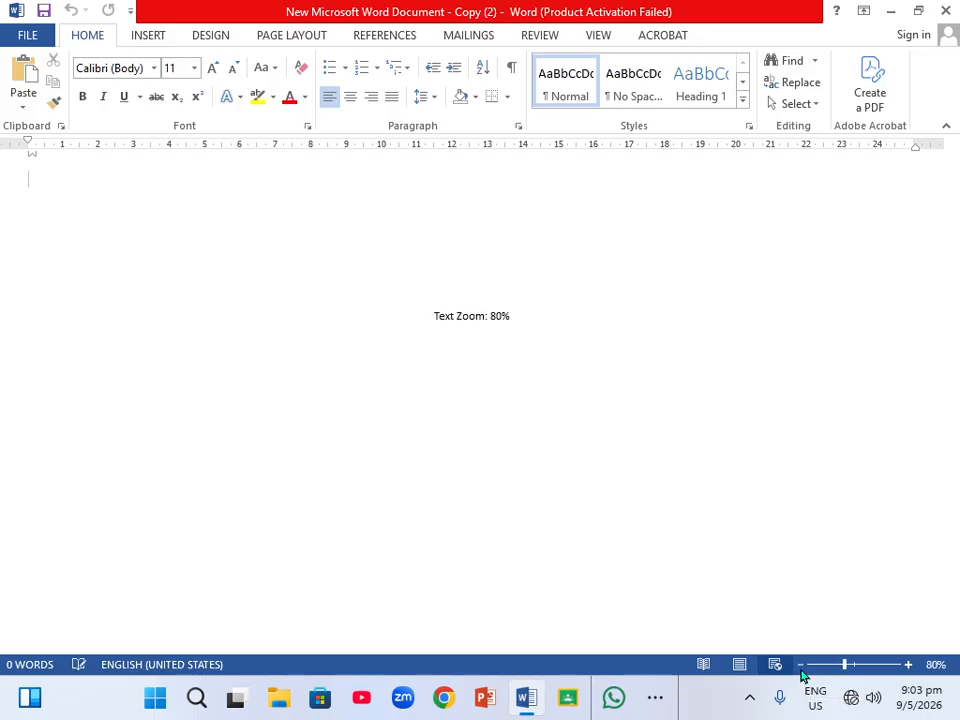
click(800, 671)
click(800, 671)
click(801, 672)
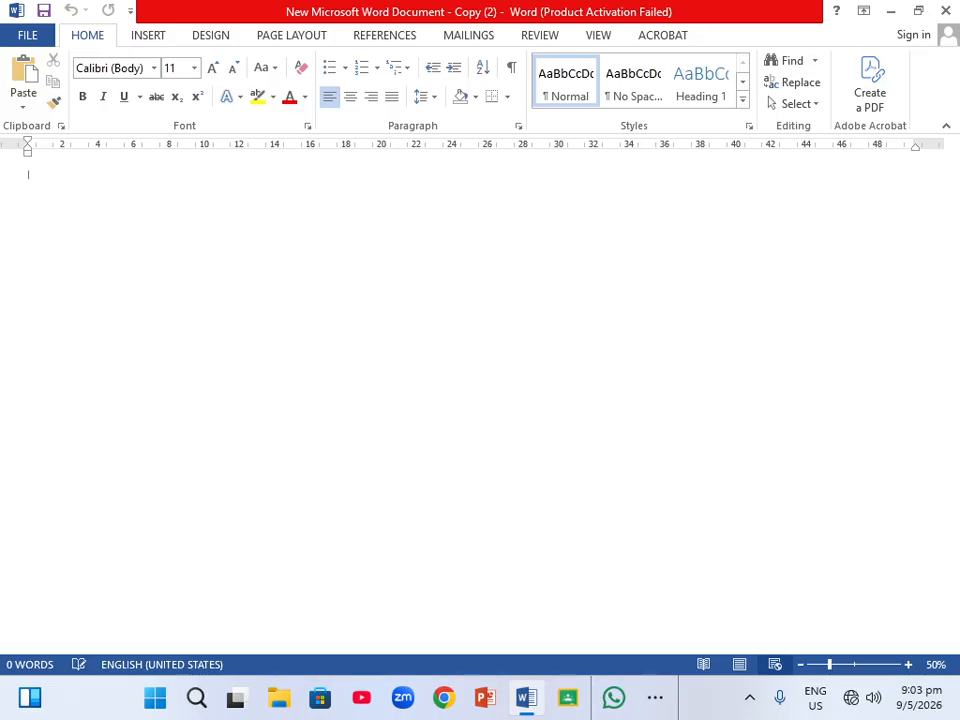
click(909, 666)
click(909, 666)
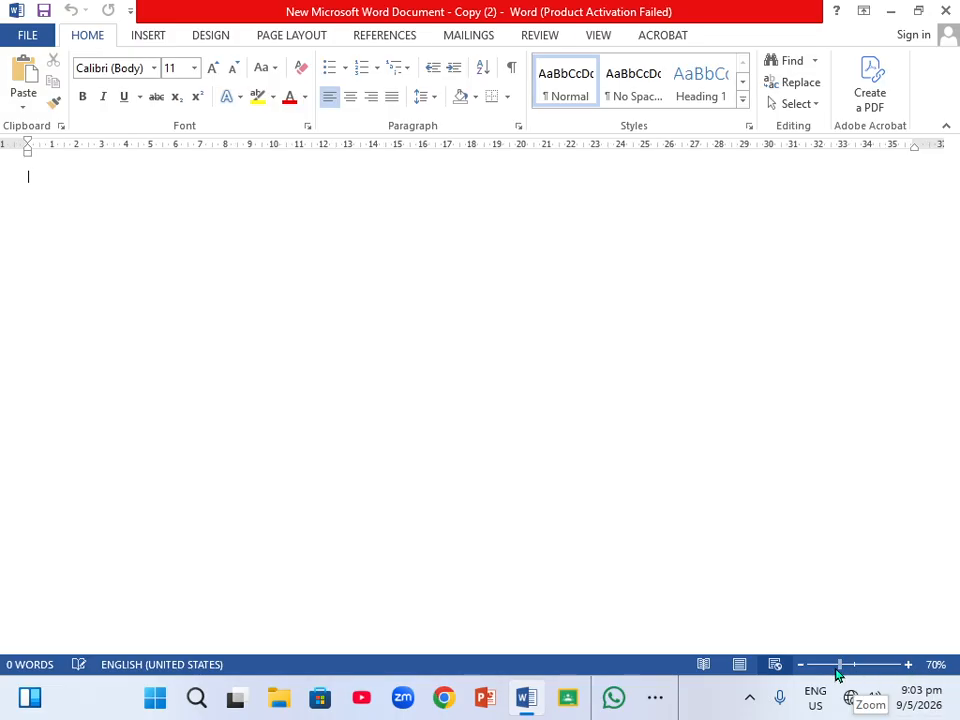
drag(838, 665, 831, 665)
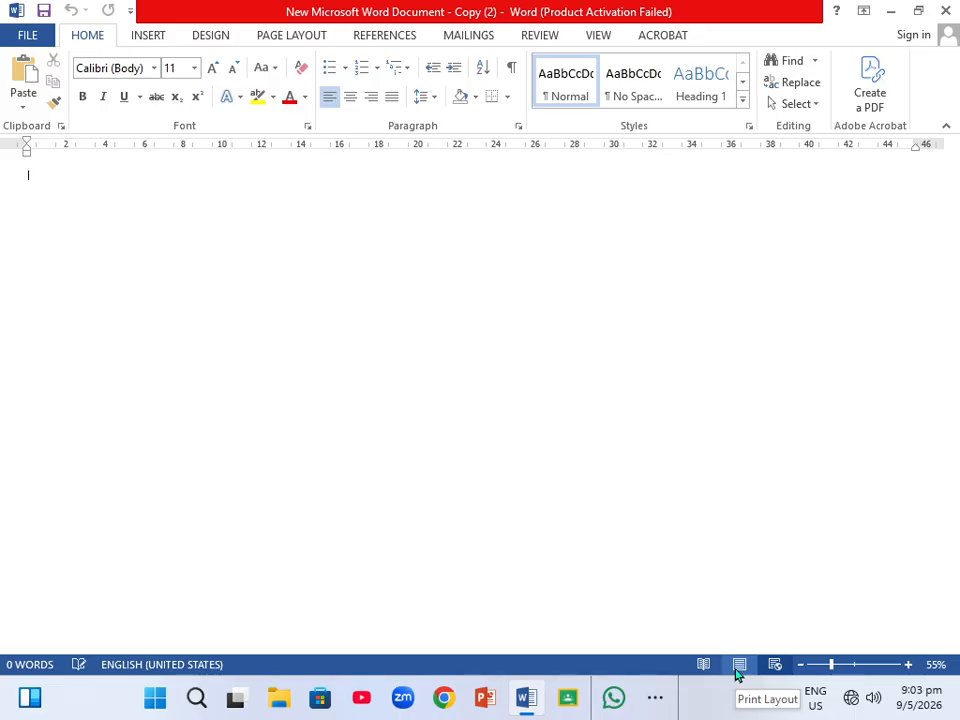
Switch the document to Print Layout, then Read Mode, and back to Print Layout.
click(738, 666)
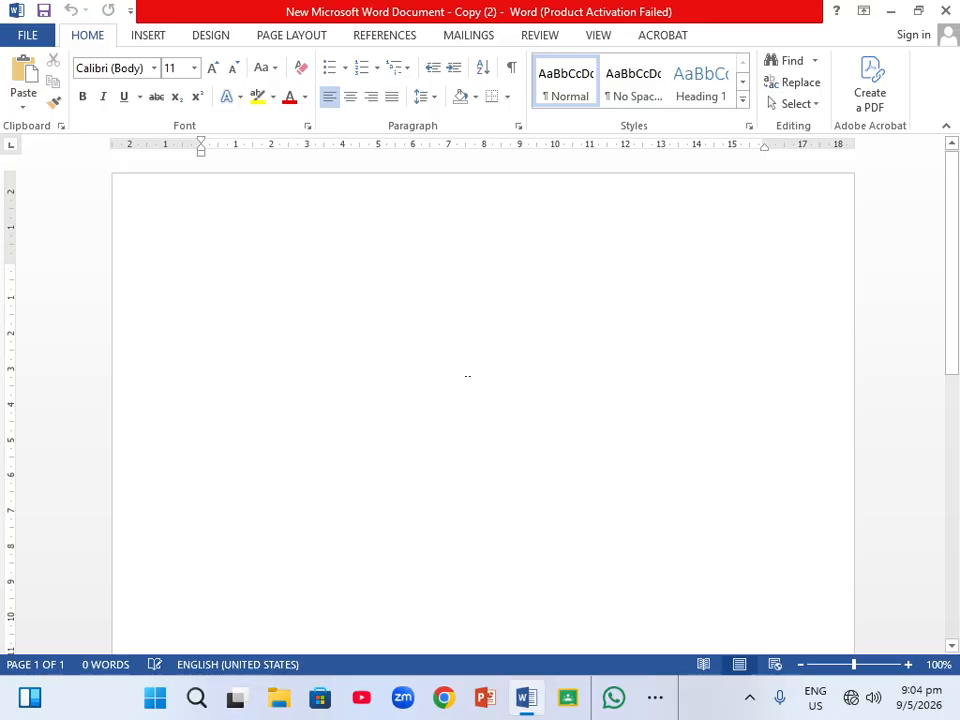
click(704, 666)
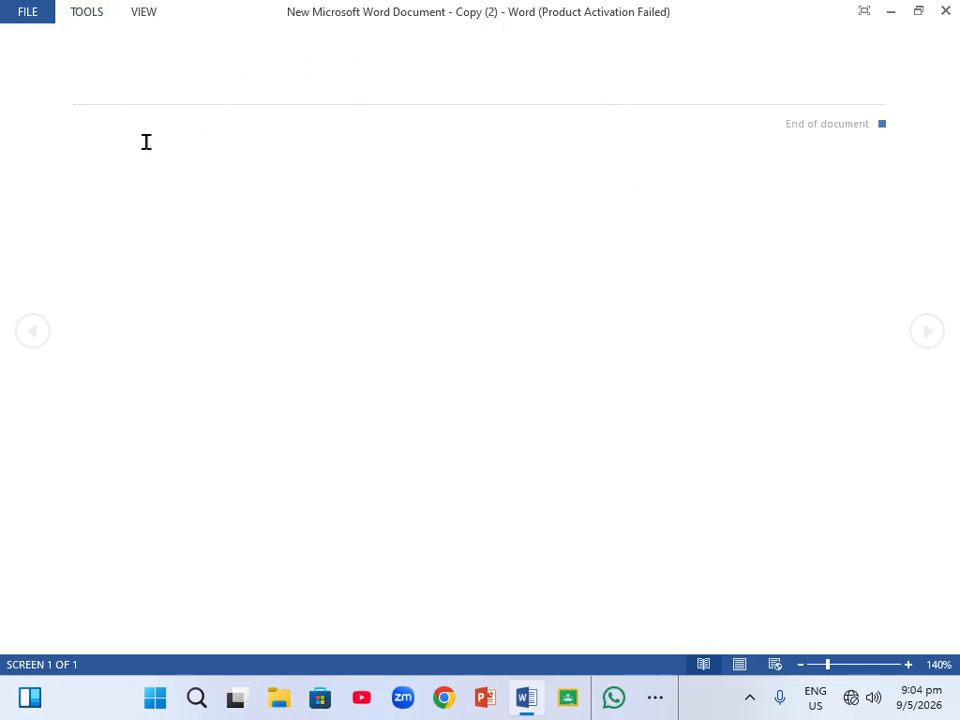
click(740, 664)
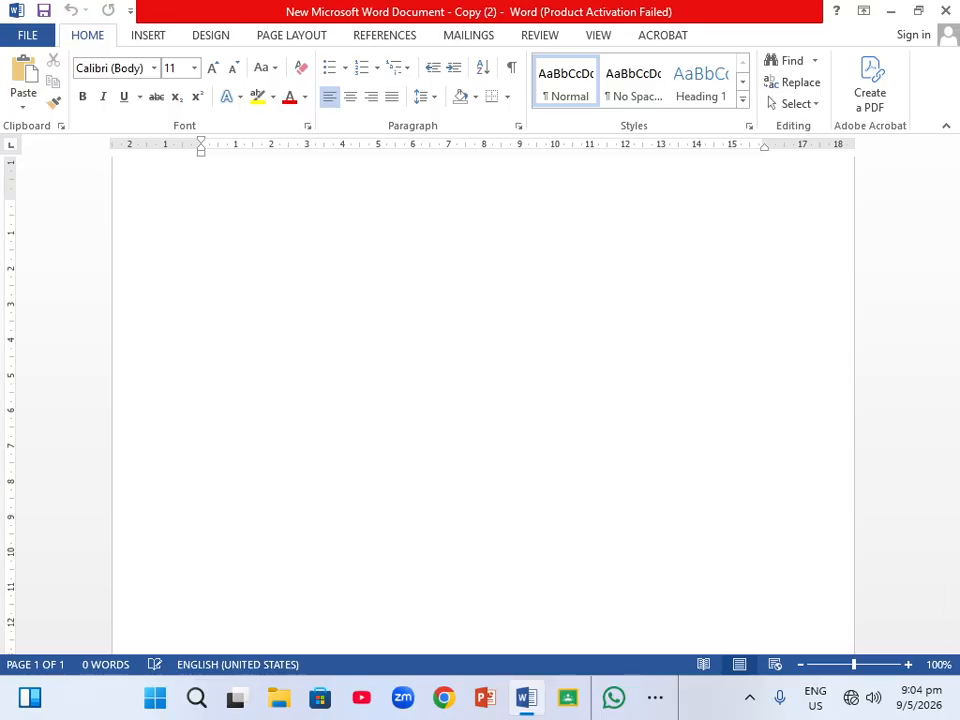
Type the word GREETING at the start of the document.
text(GR)
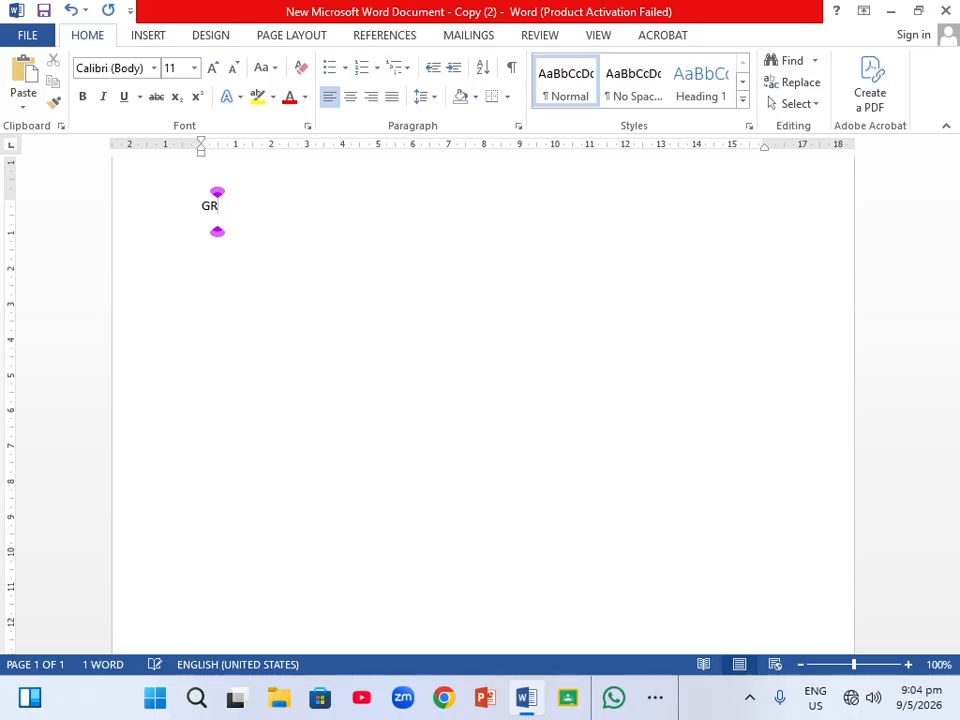
text(EETING)
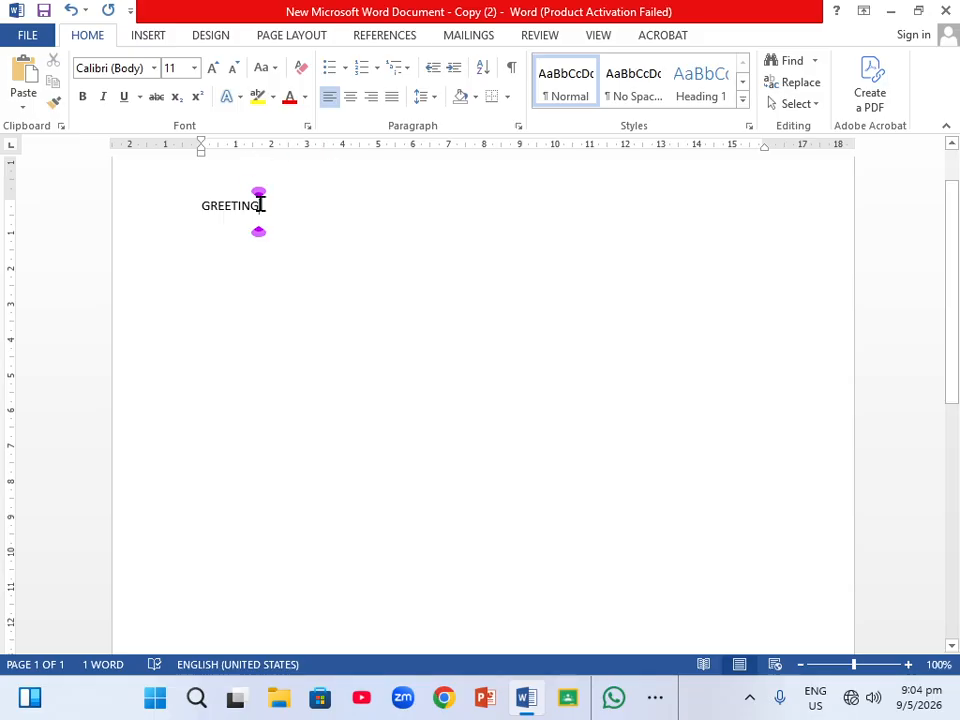
Select GREETING and change its font to Goudy Stout.
drag(260, 205, 204, 206)
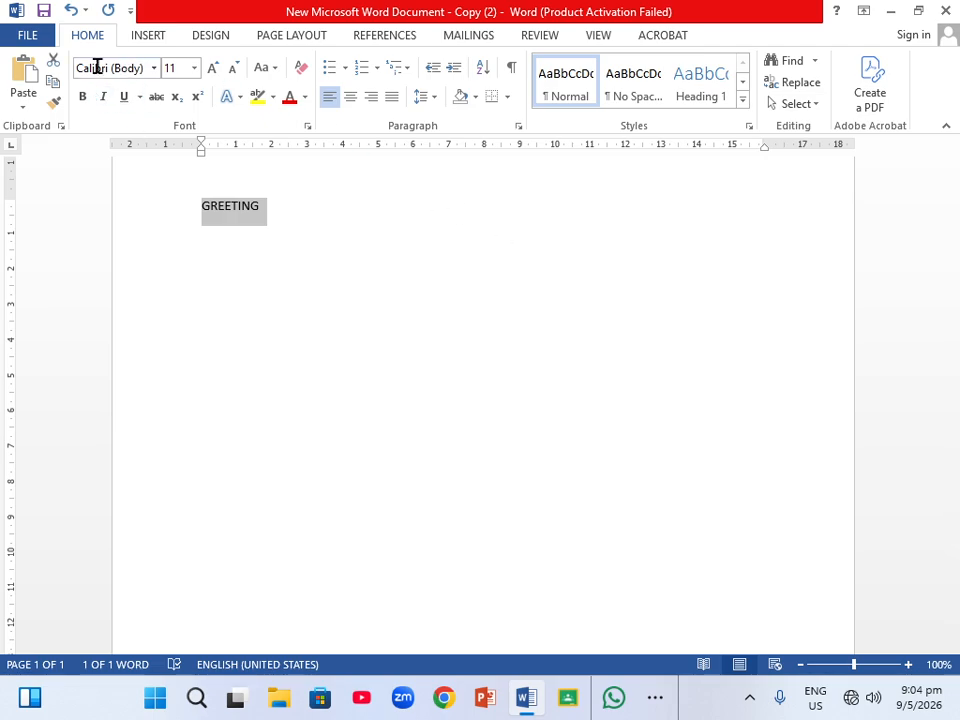
click(155, 68)
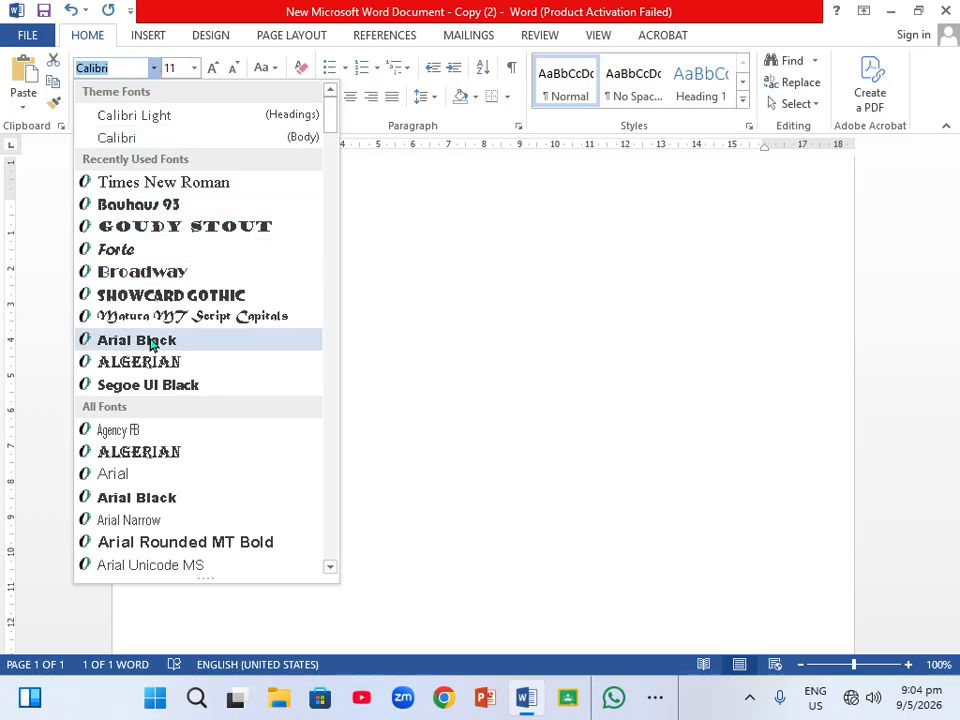
click(220, 233)
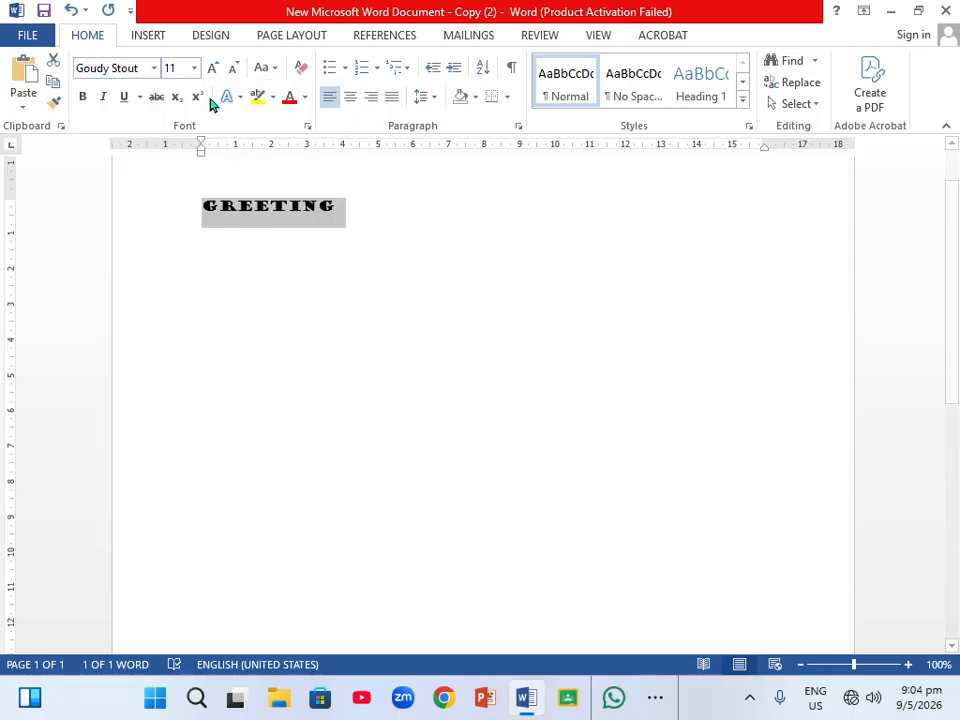
Change GREETING's font size by growing and shrinking it, ending at 14 pt.
click(195, 68)
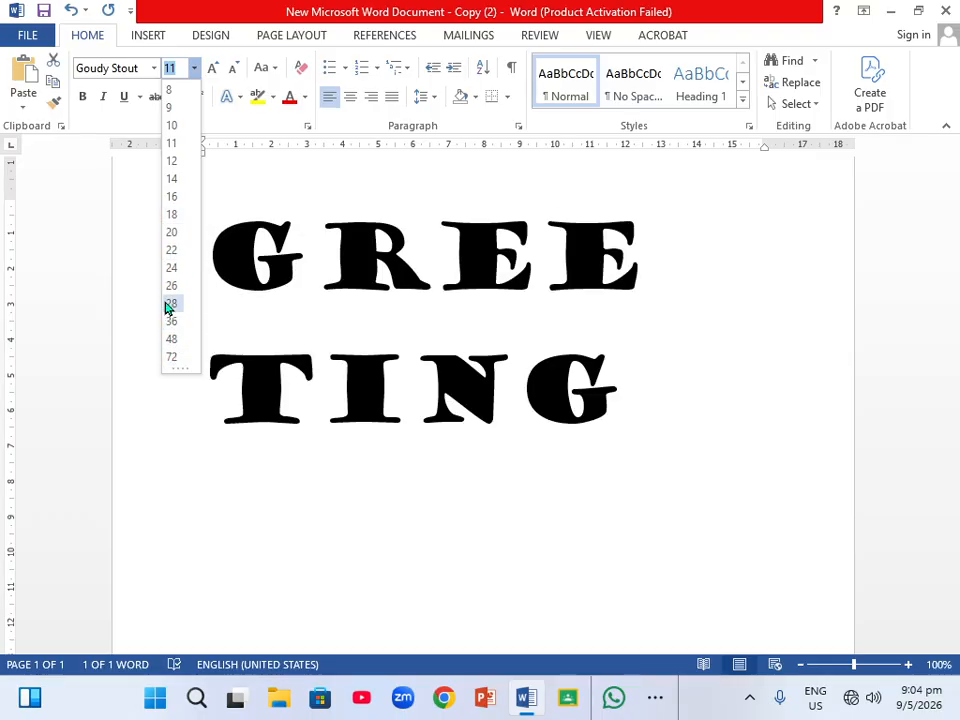
click(253, 303)
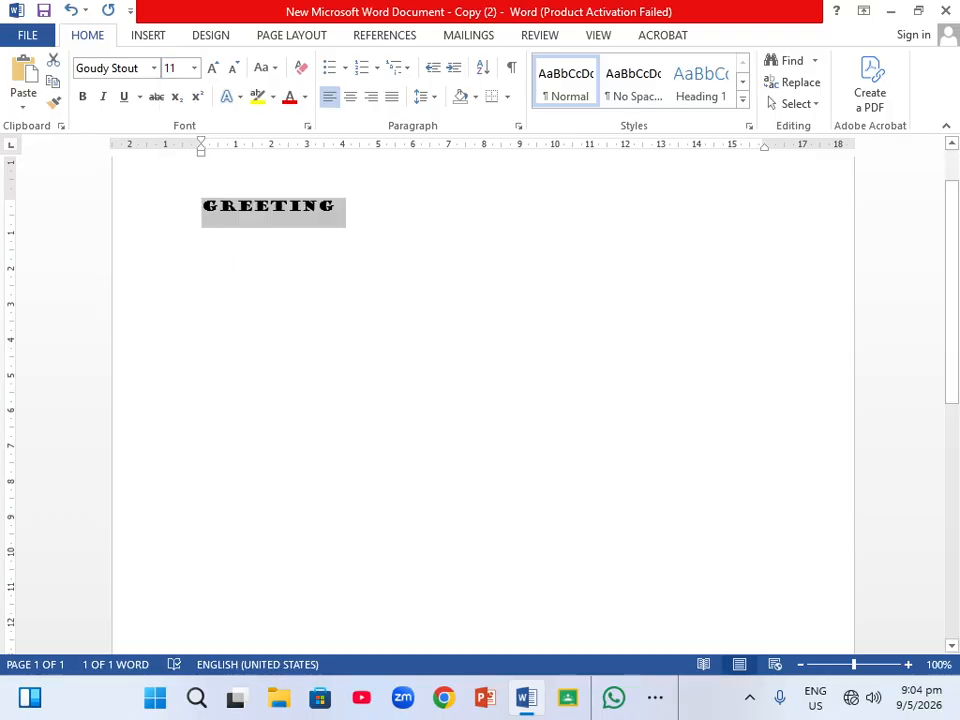
click(214, 72)
click(214, 72)
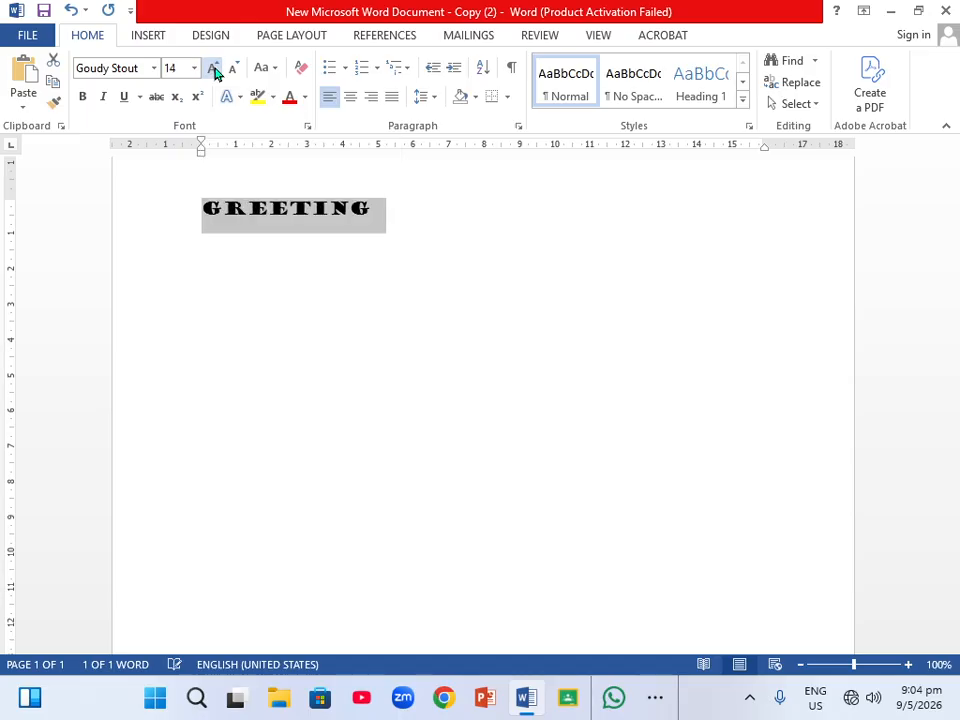
click(214, 72)
click(214, 72)
click(214, 72)
click(214, 72)
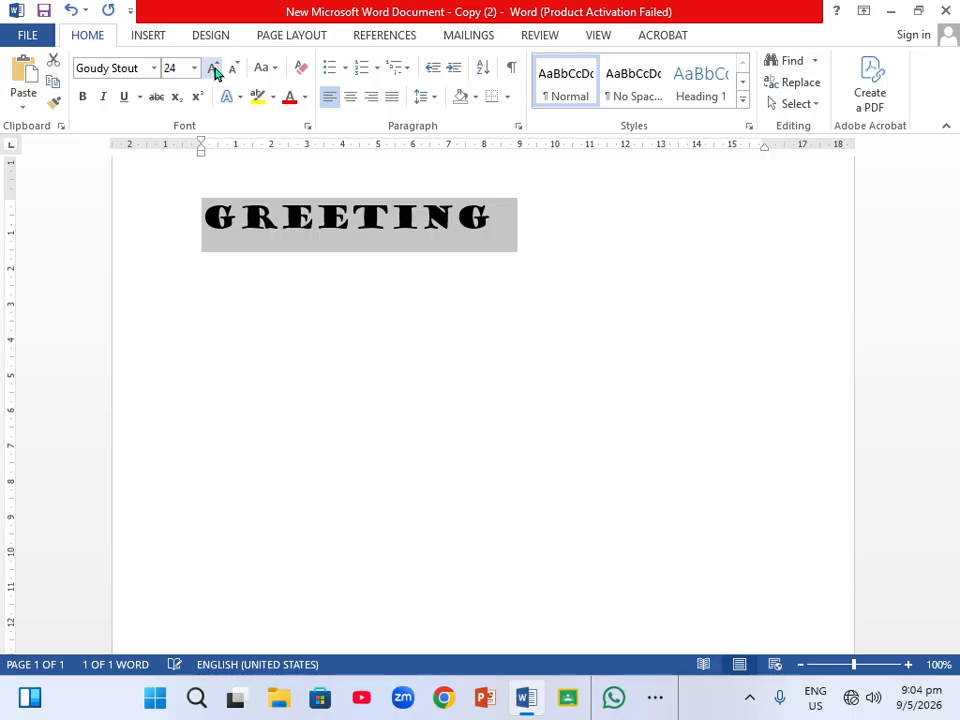
click(233, 73)
click(233, 73)
click(233, 73)
click(233, 73)
click(233, 73)
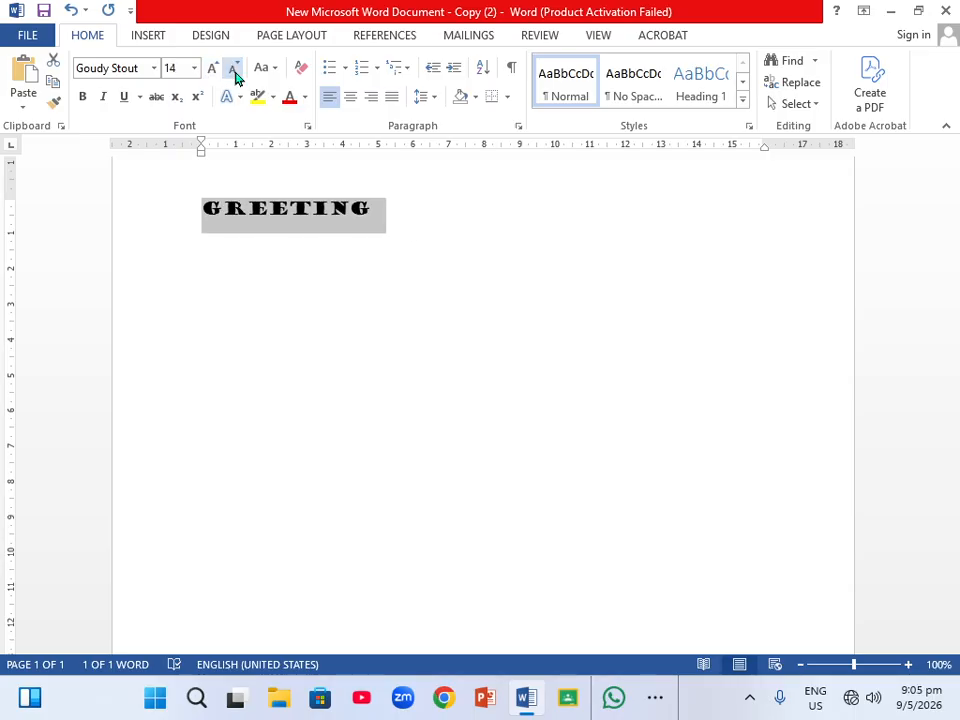
Browse the underline, highlight and font colour menus, then change GREETING's case to UPPERCASE.
click(140, 97)
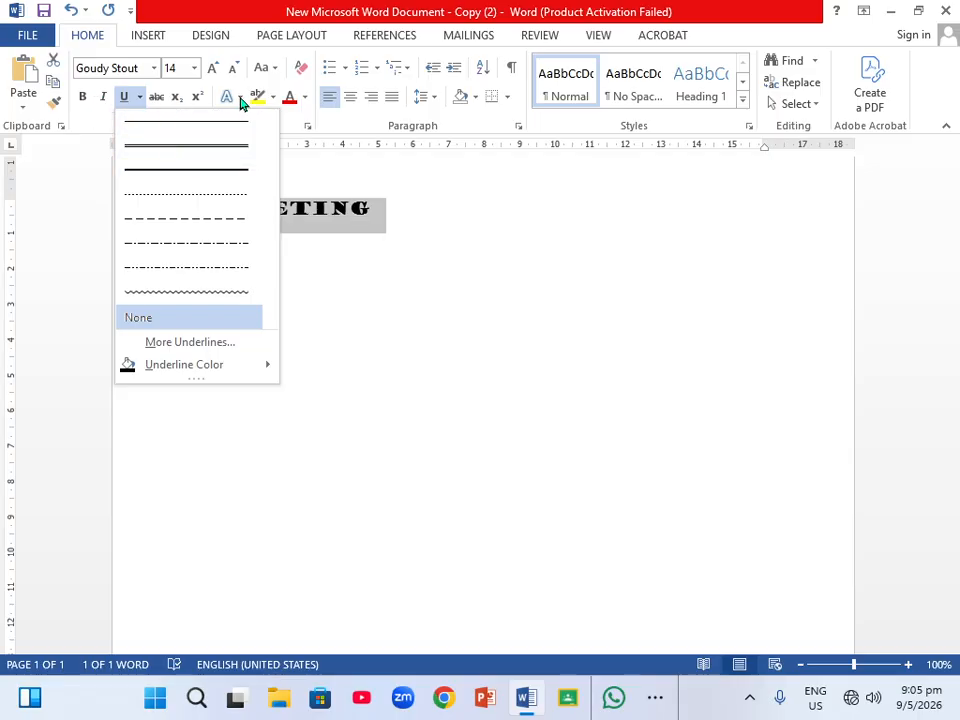
click(272, 97)
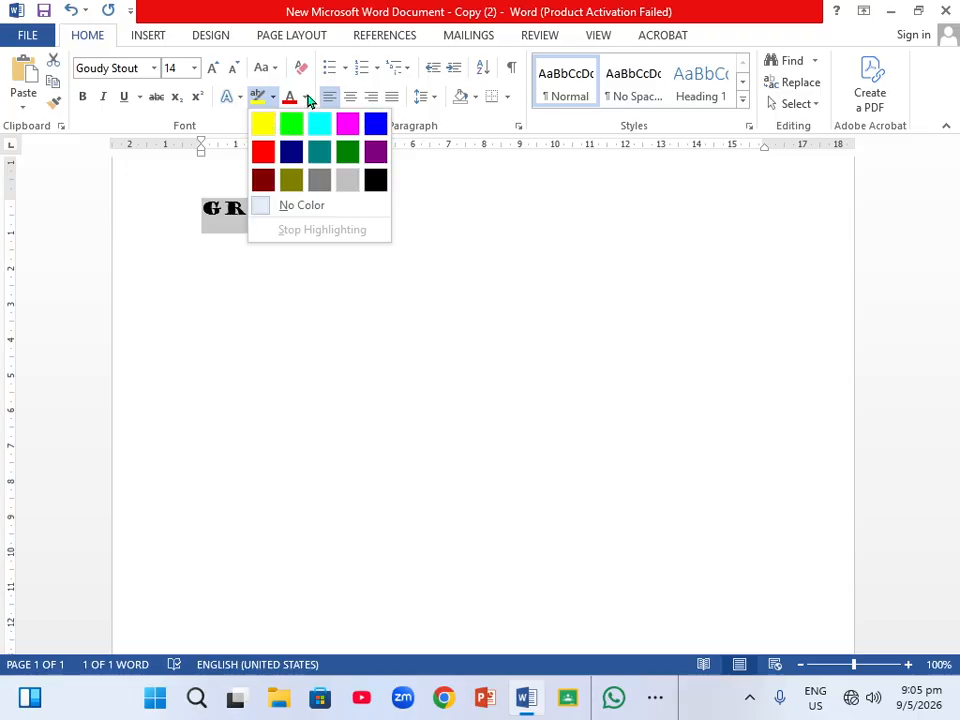
click(305, 97)
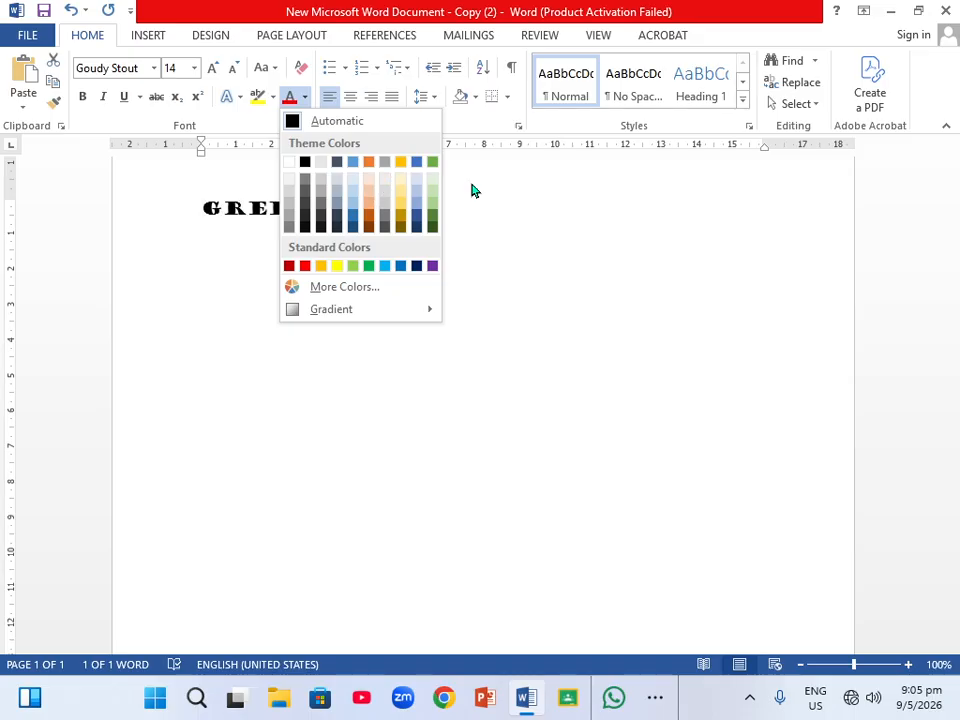
click(568, 223)
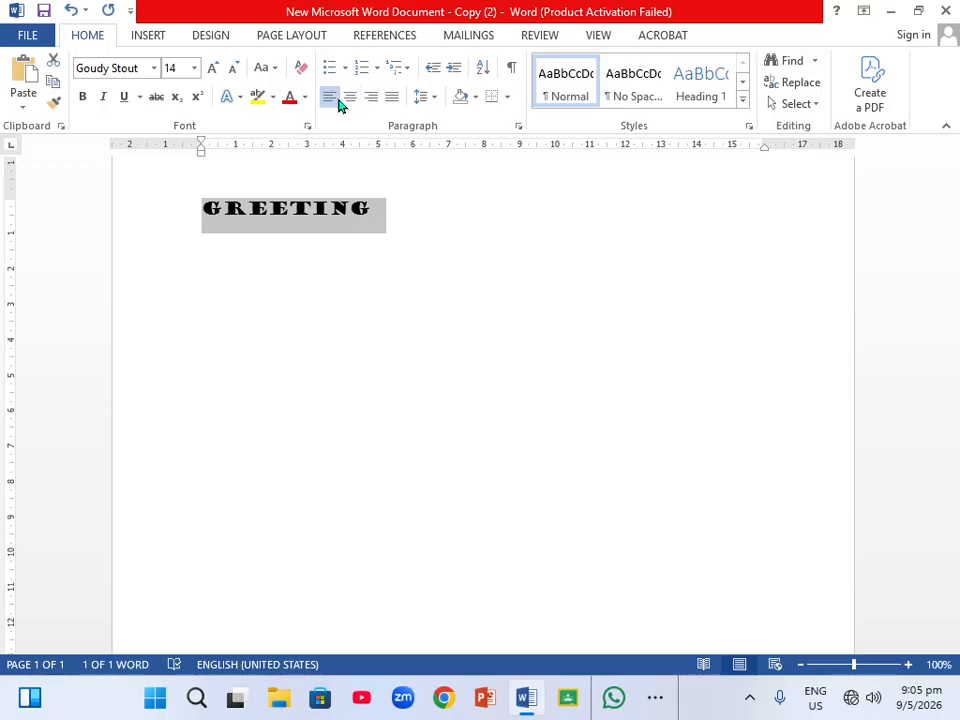
click(274, 68)
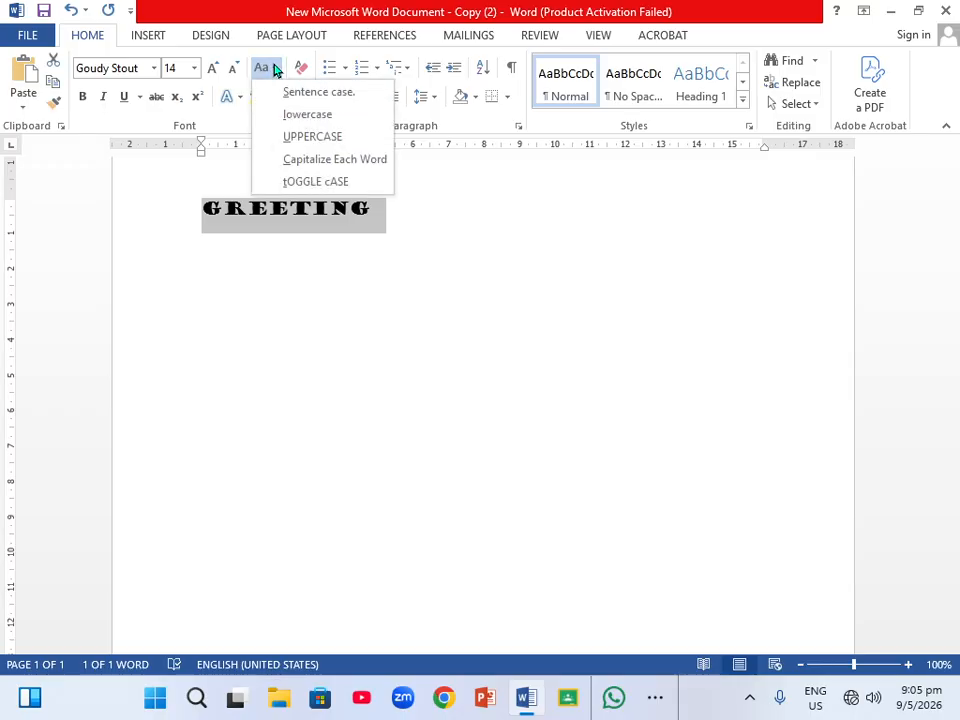
click(323, 140)
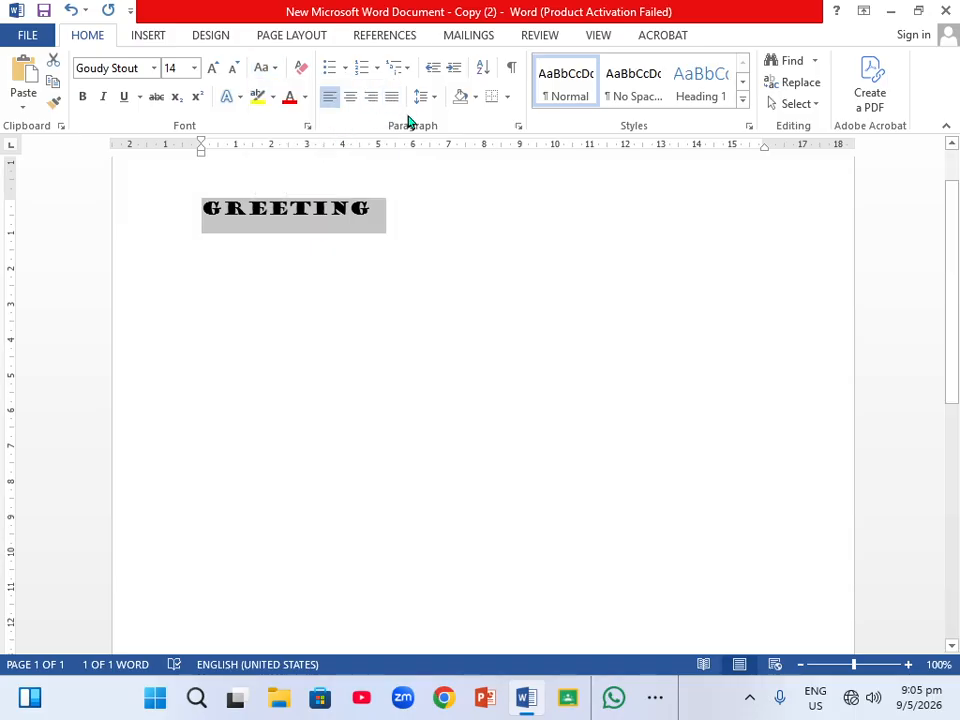
Centre the GREETING line, then right-align it.
click(355, 100)
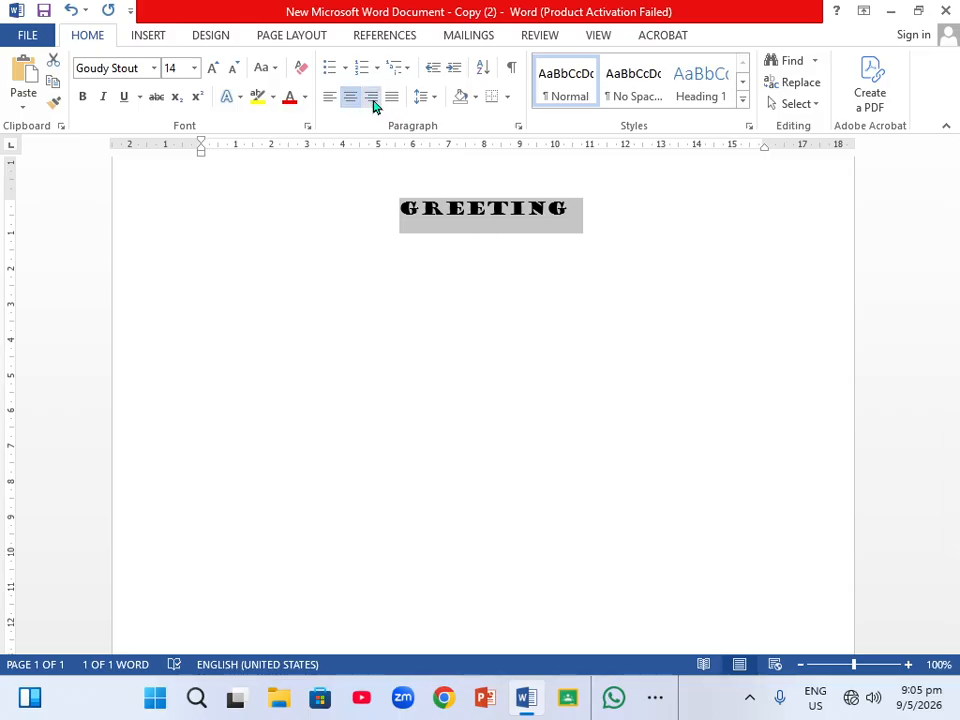
click(373, 103)
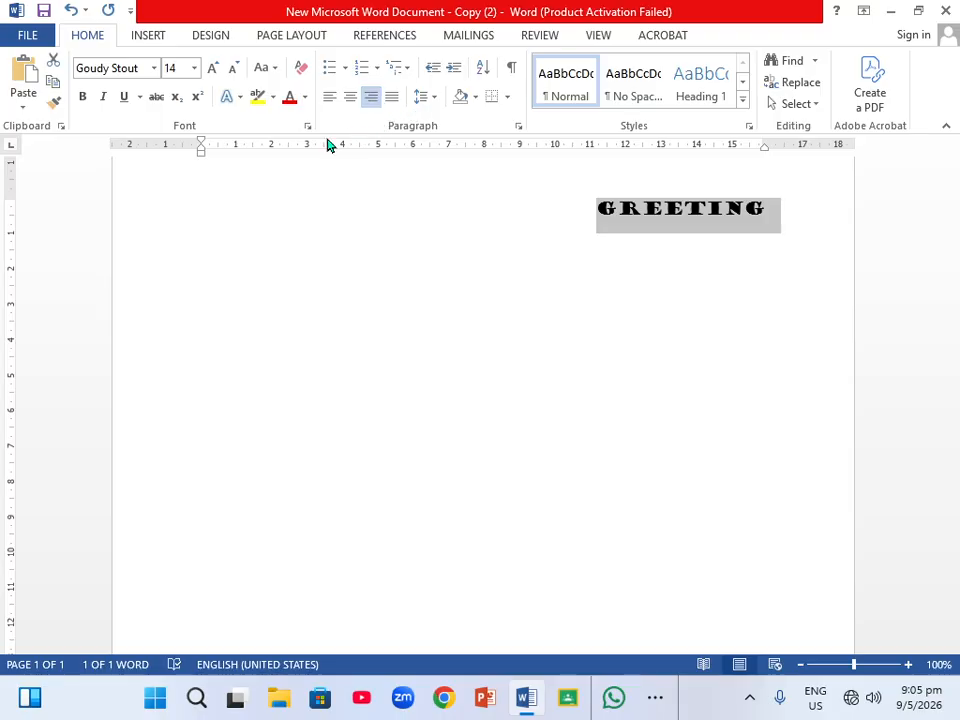
Browse the line spacing, shading and bullet library options without applying any.
click(431, 99)
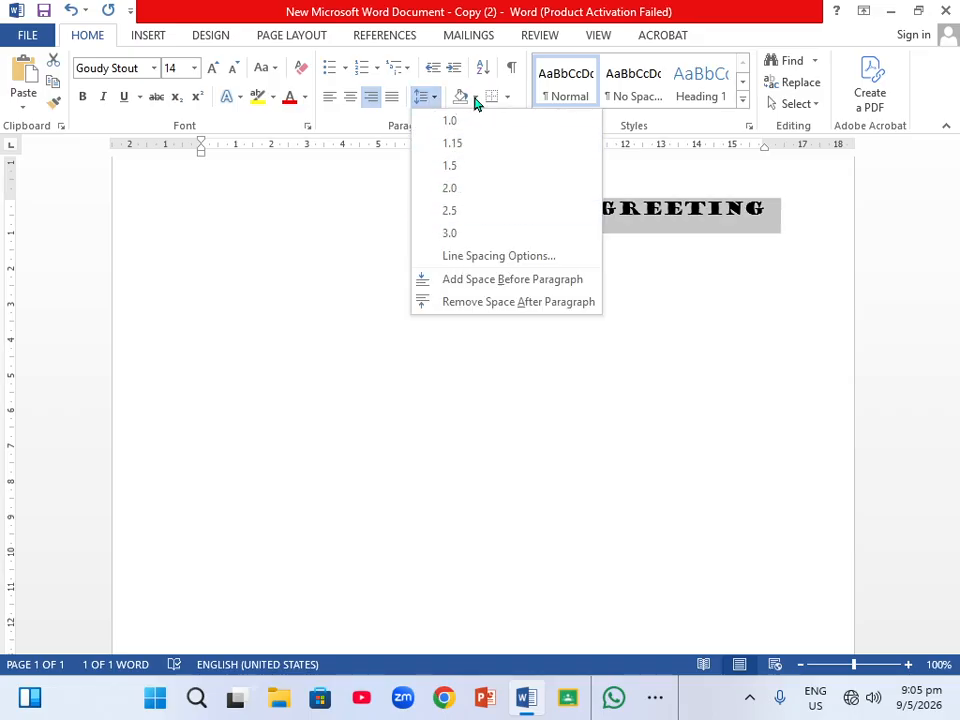
click(475, 97)
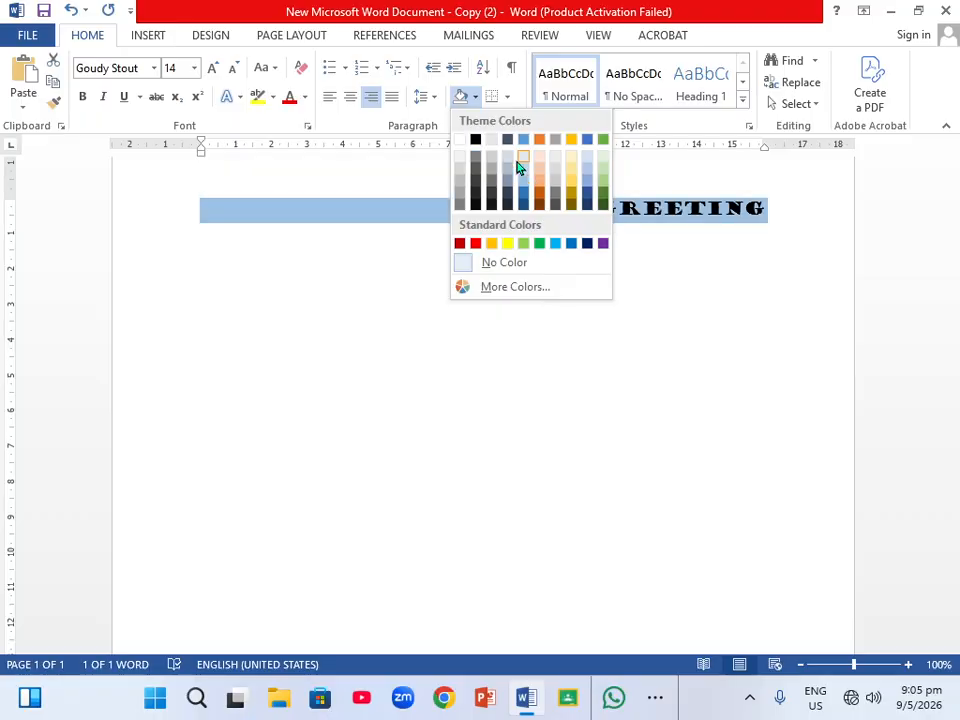
click(345, 70)
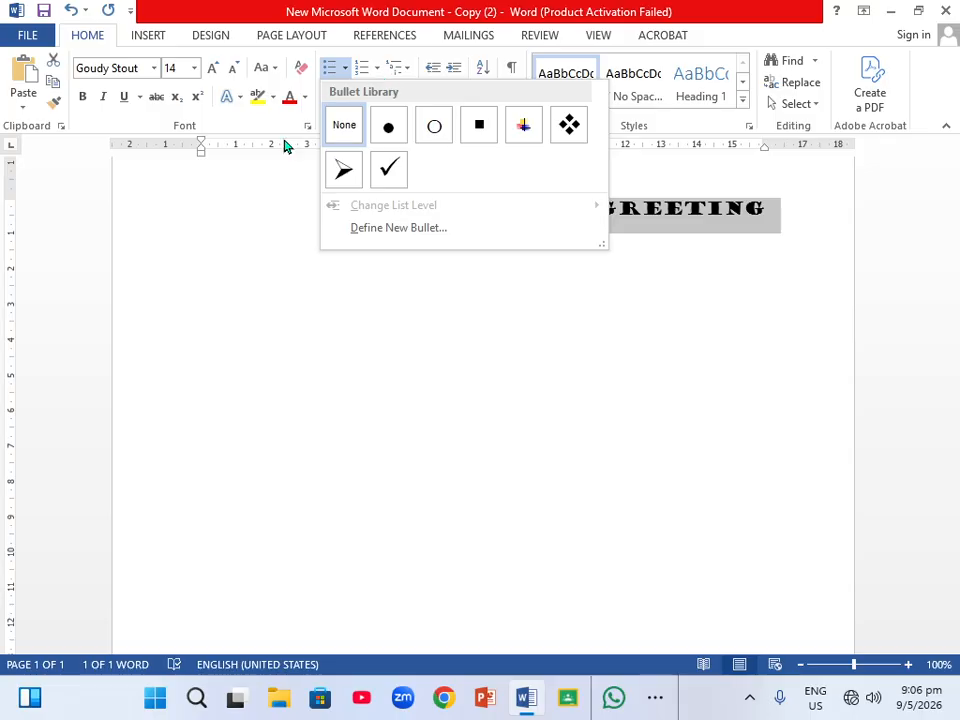
click(195, 192)
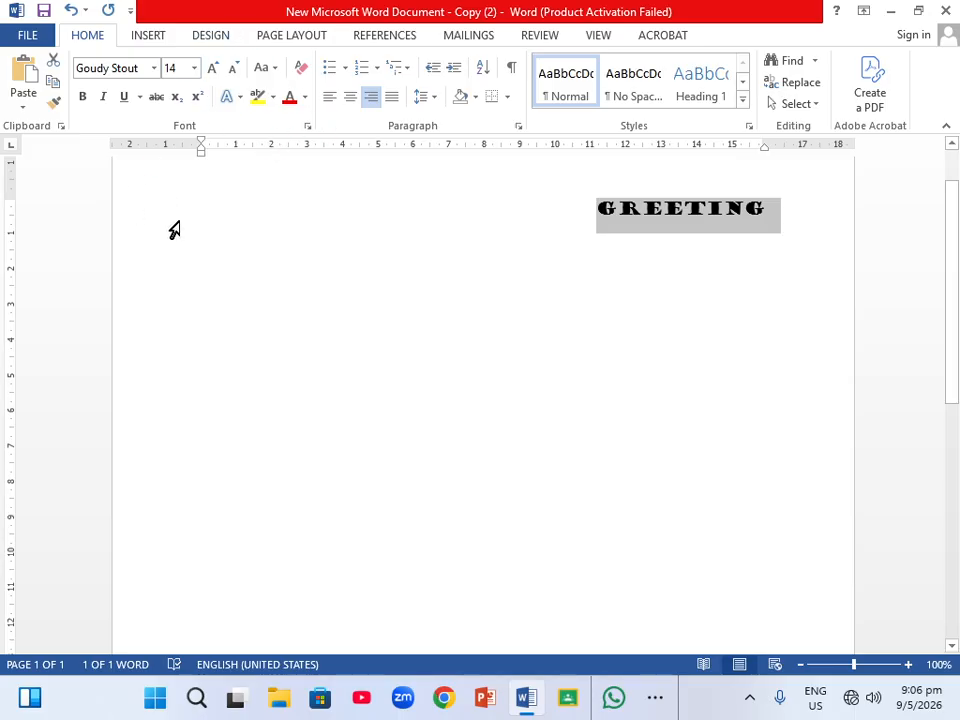
Left-align GREETING again and place the cursor at the start of the word.
click(329, 100)
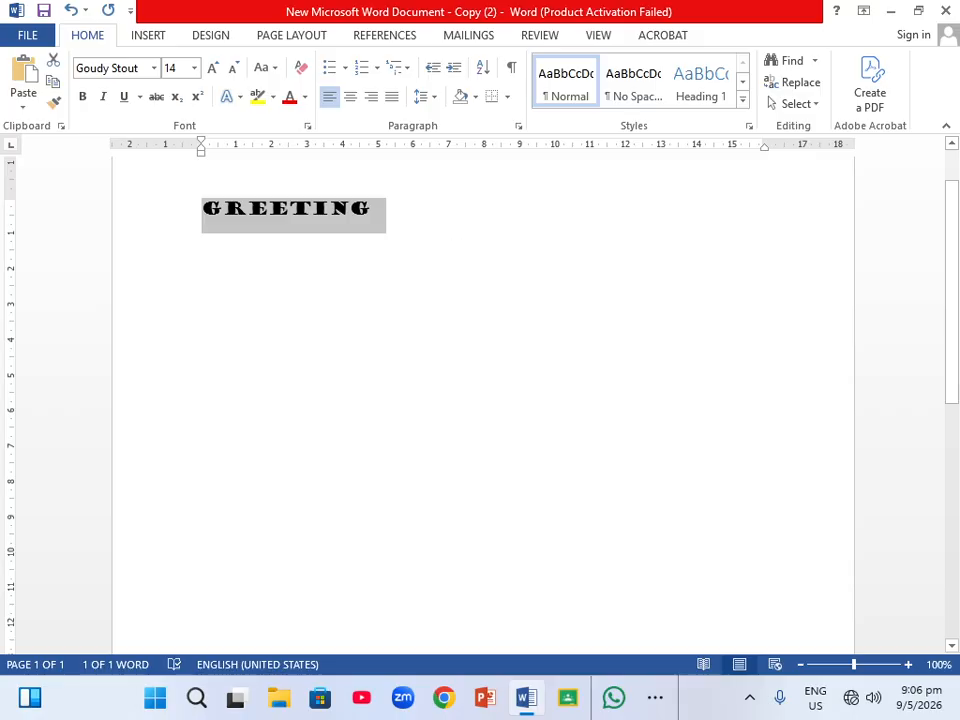
click(394, 208)
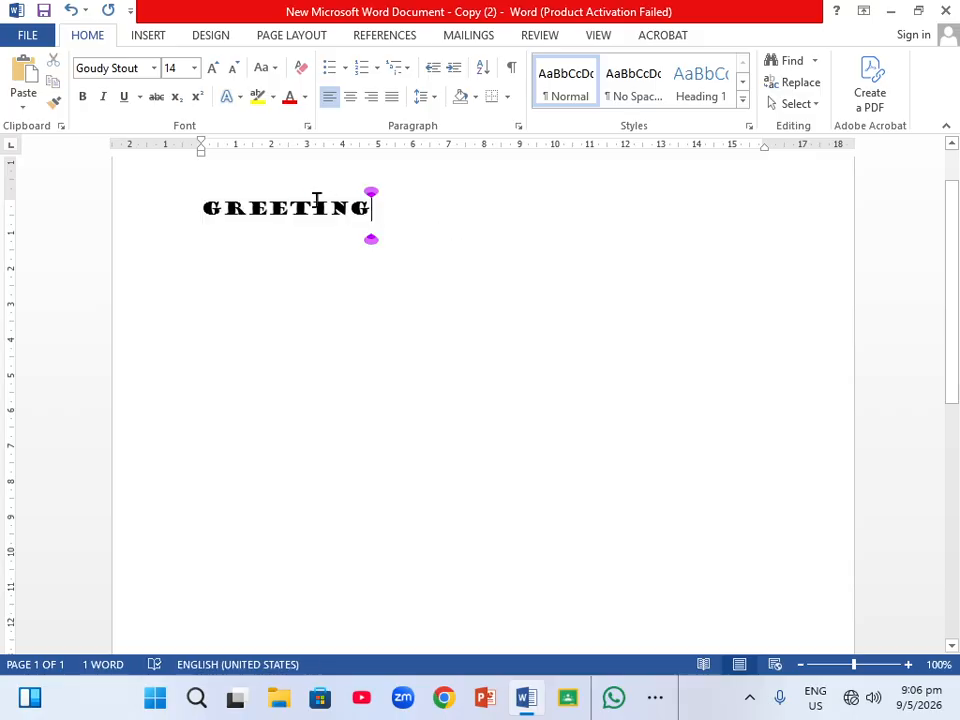
click(196, 200)
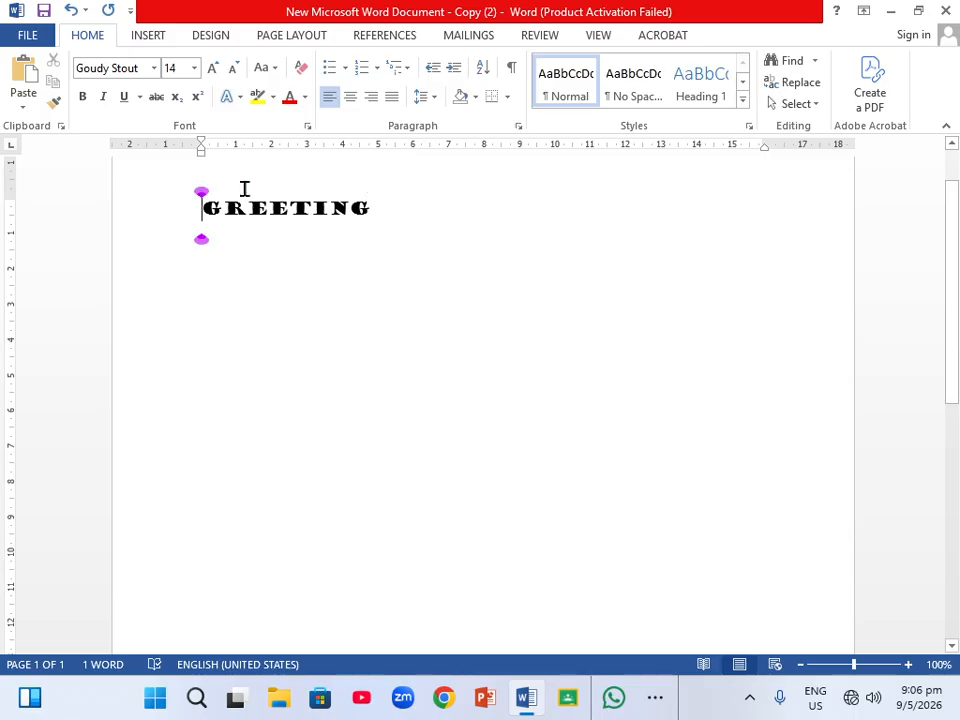
Browse the table insertion grid and the Quick Tables gallery without inserting a table.
click(148, 37)
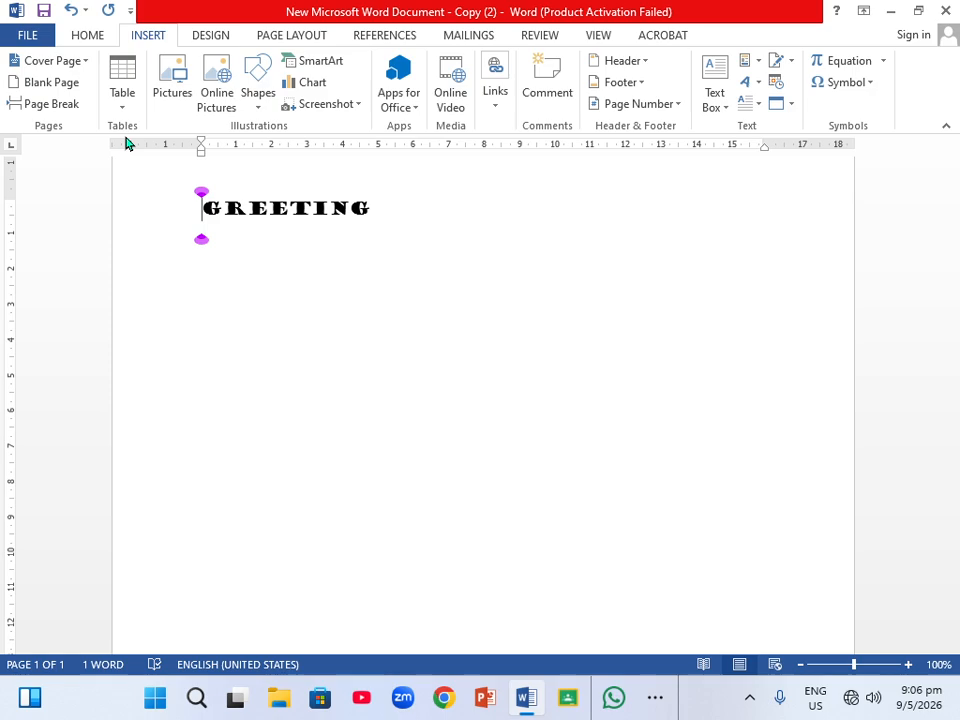
click(123, 100)
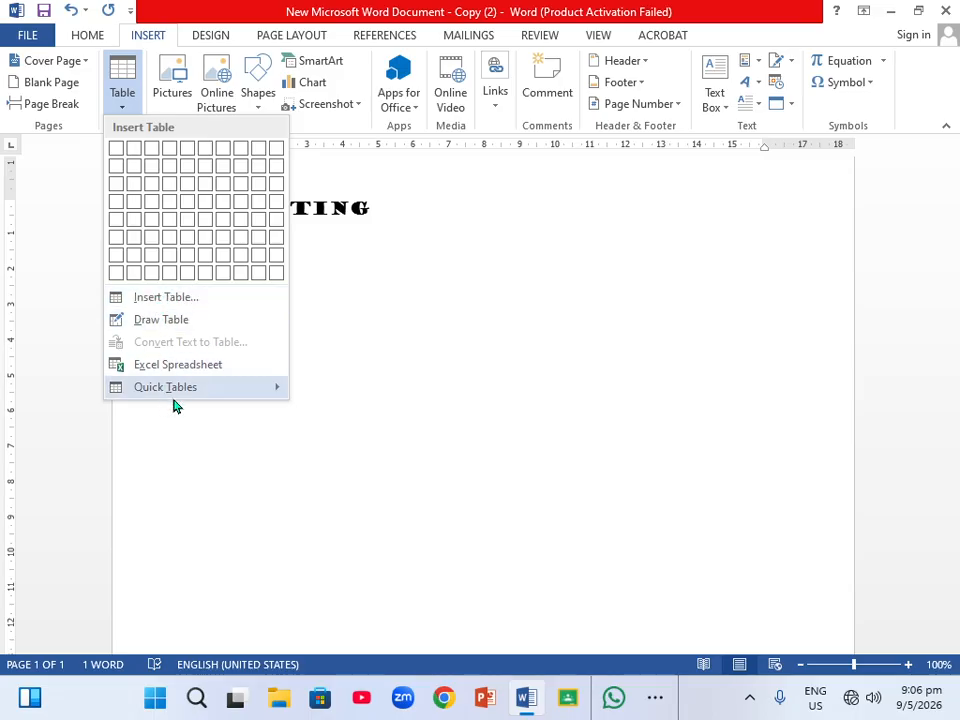
mouse_move(259, 394)
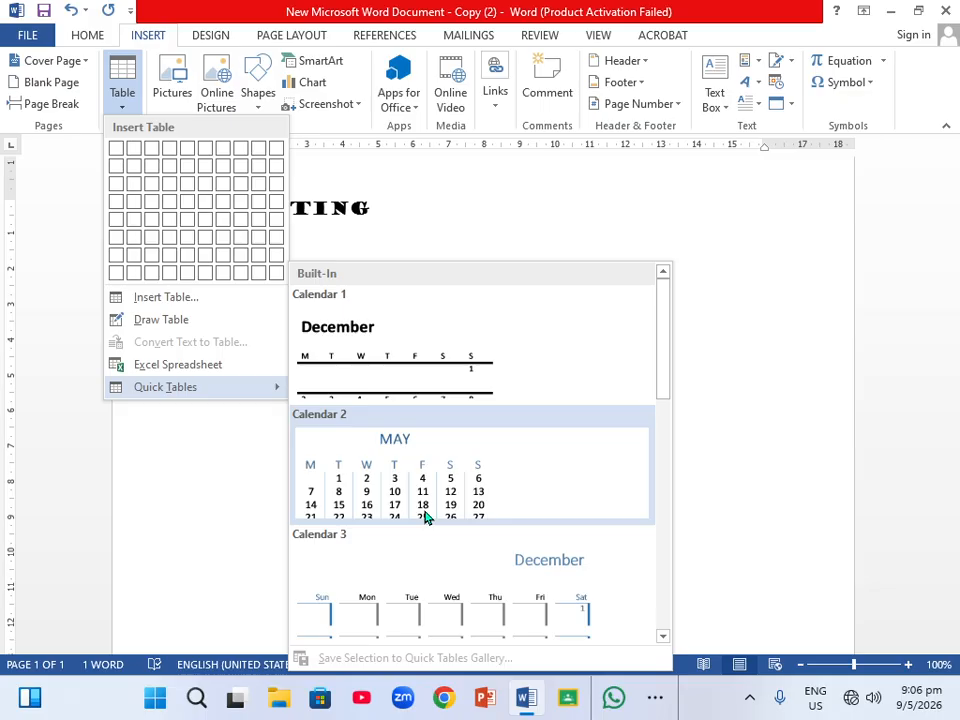
scroll(424, 516, down, 5)
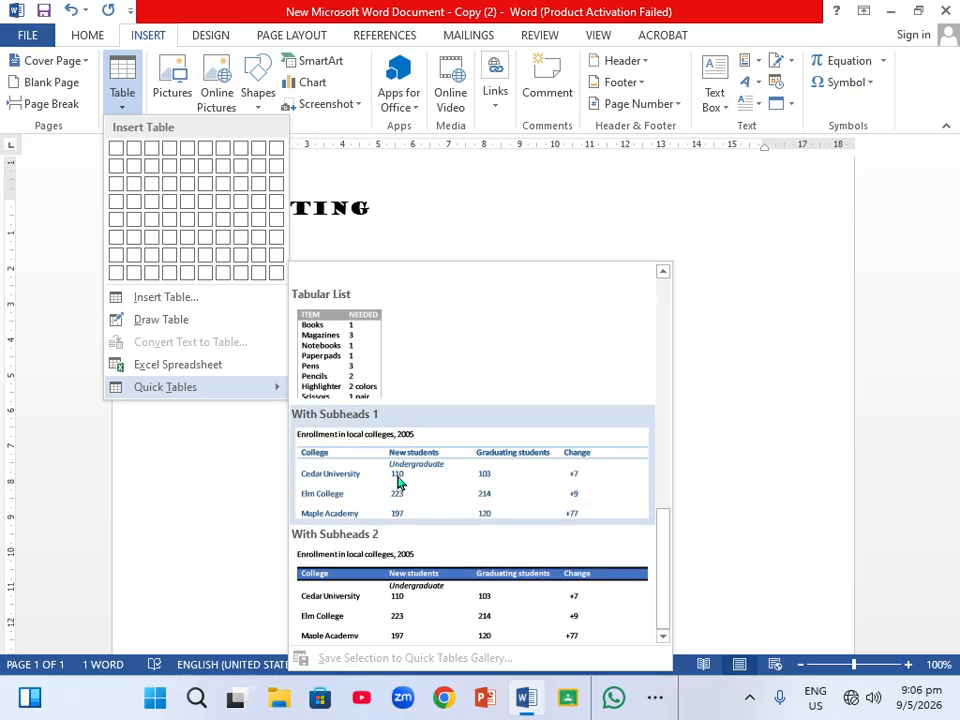
click(408, 201)
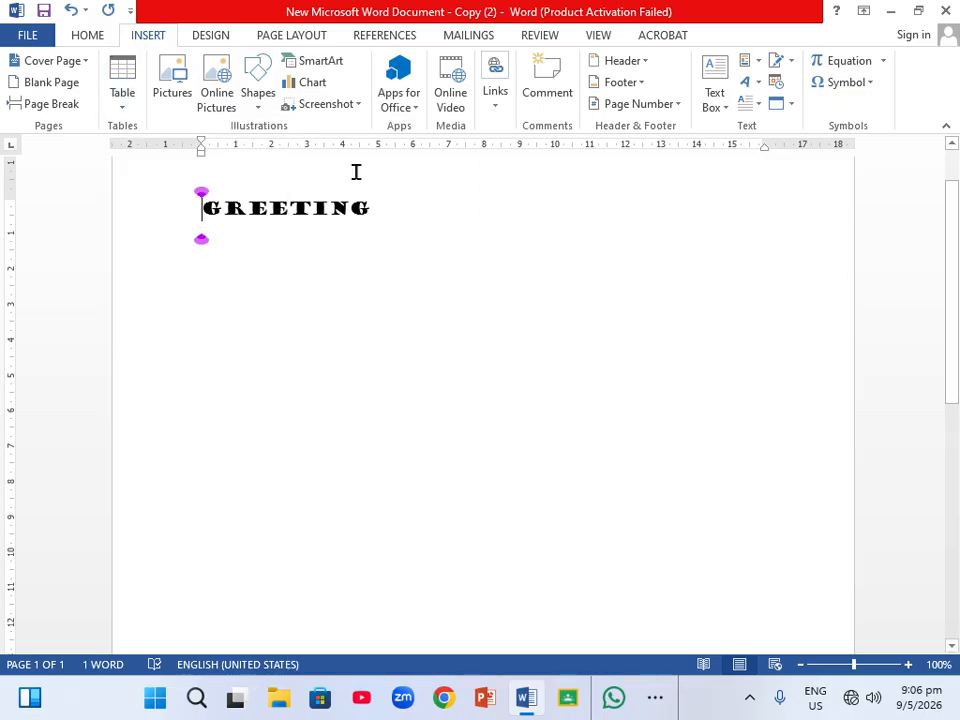
Browse the Desktop in the Insert Picture dialog, select the motherboard diagram, and cancel without inserting.
click(170, 104)
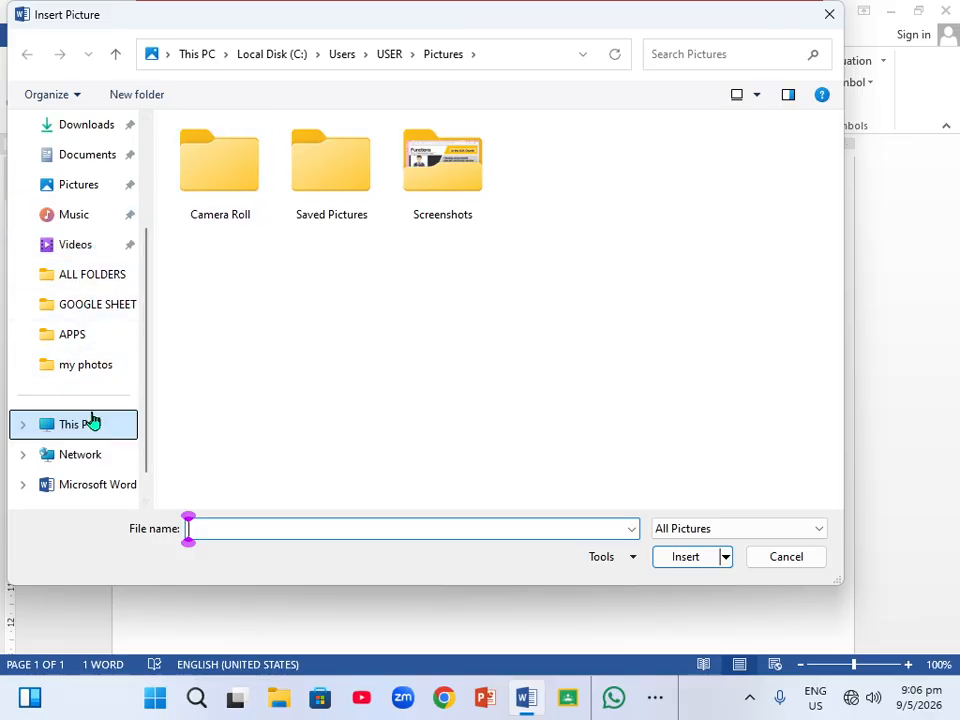
scroll(97, 350, up, 2)
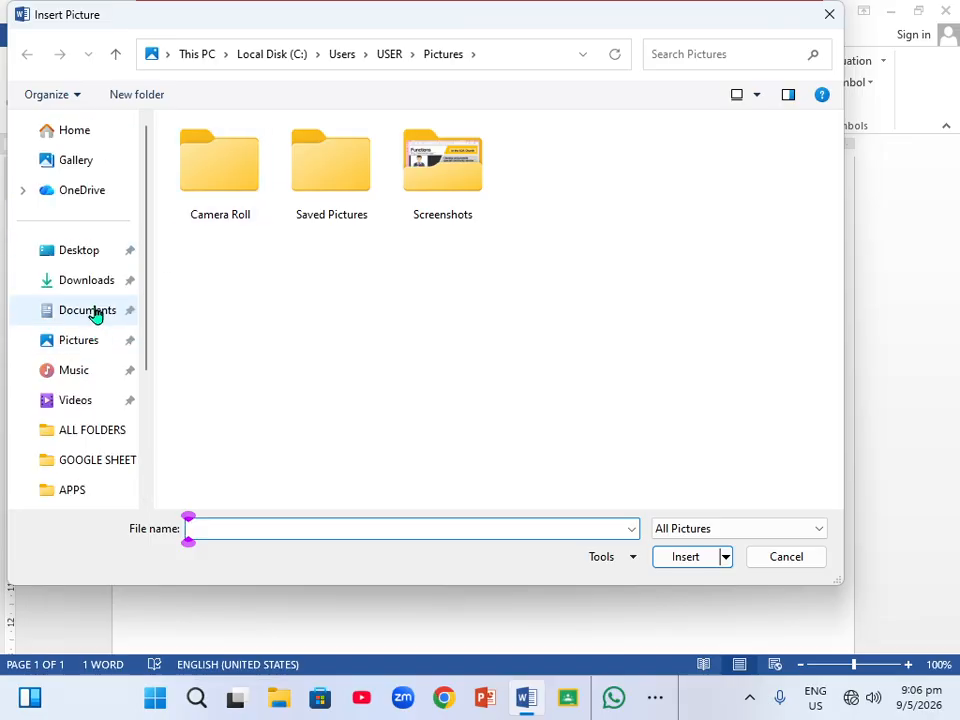
click(80, 250)
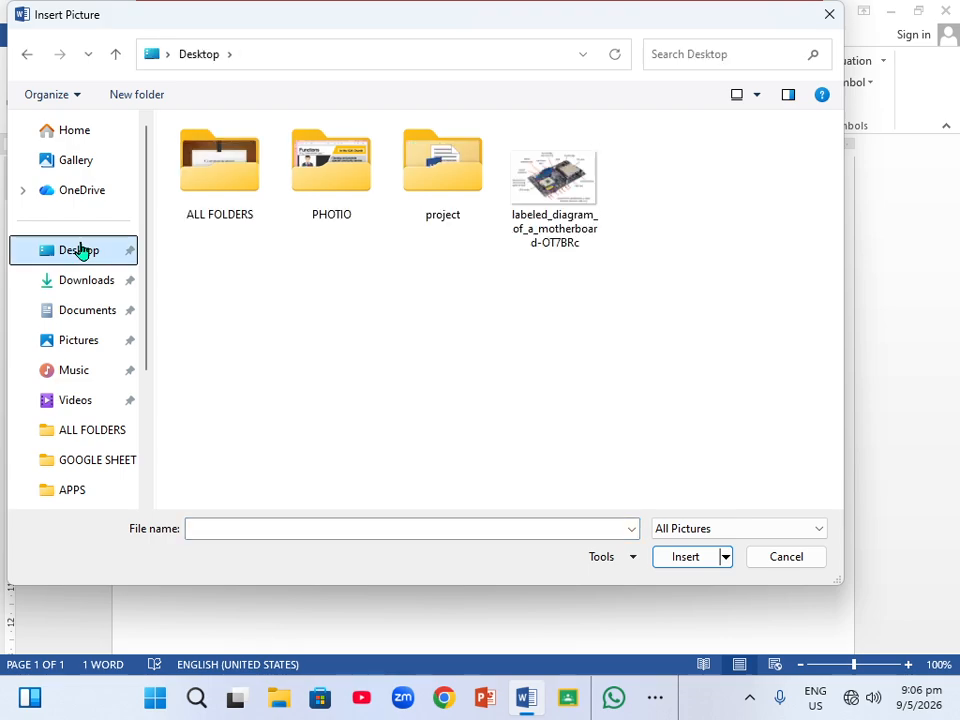
click(533, 240)
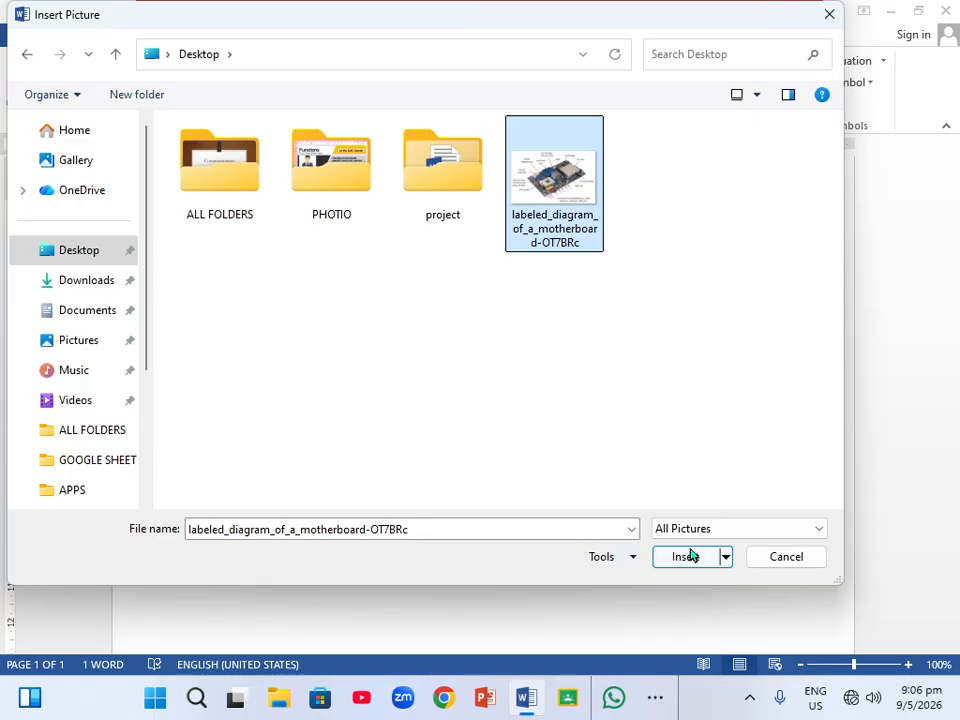
click(786, 557)
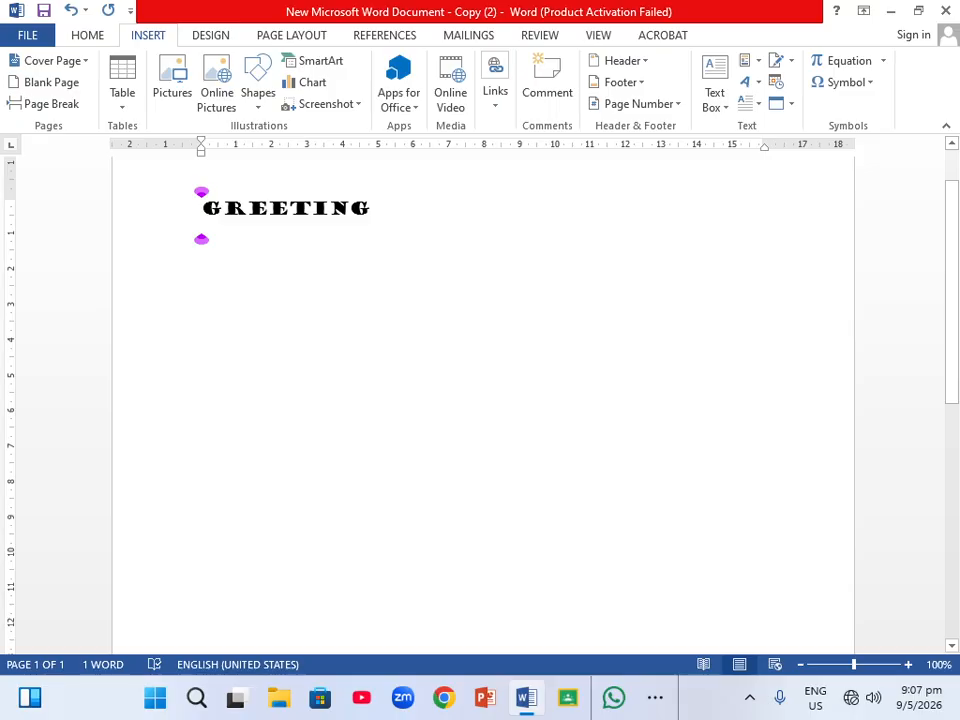
Open the Shapes gallery and the Online Pictures dialog, closing both without inserting anything.
click(259, 110)
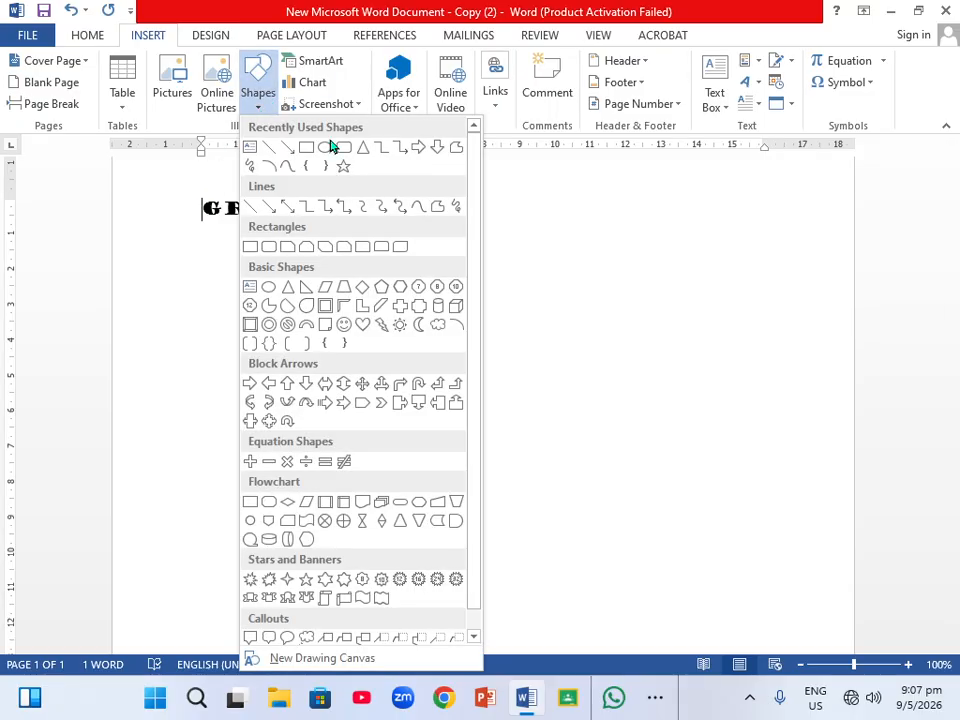
click(511, 261)
click(215, 100)
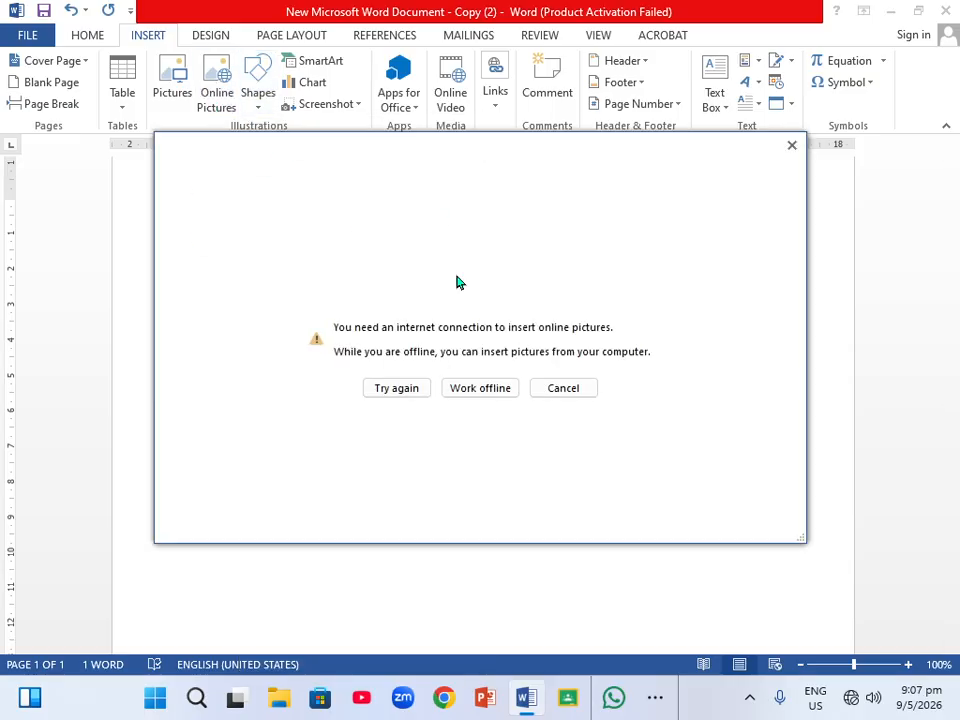
click(563, 389)
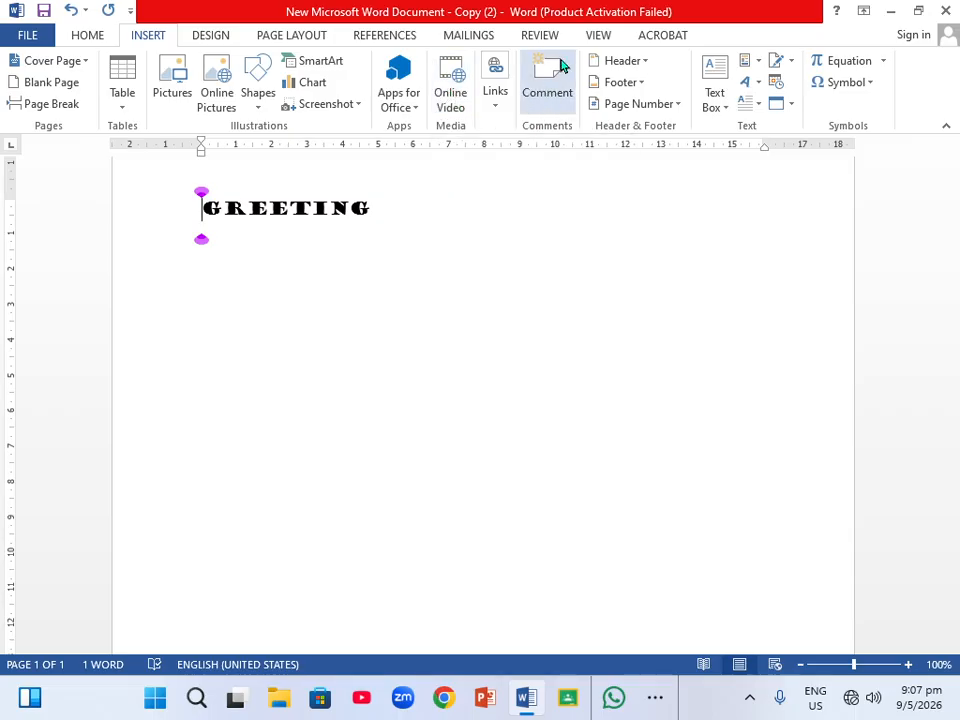
Draw a text box about 6.4 cm wide and 4.15 cm high below GREETING and type FFF in it.
click(728, 110)
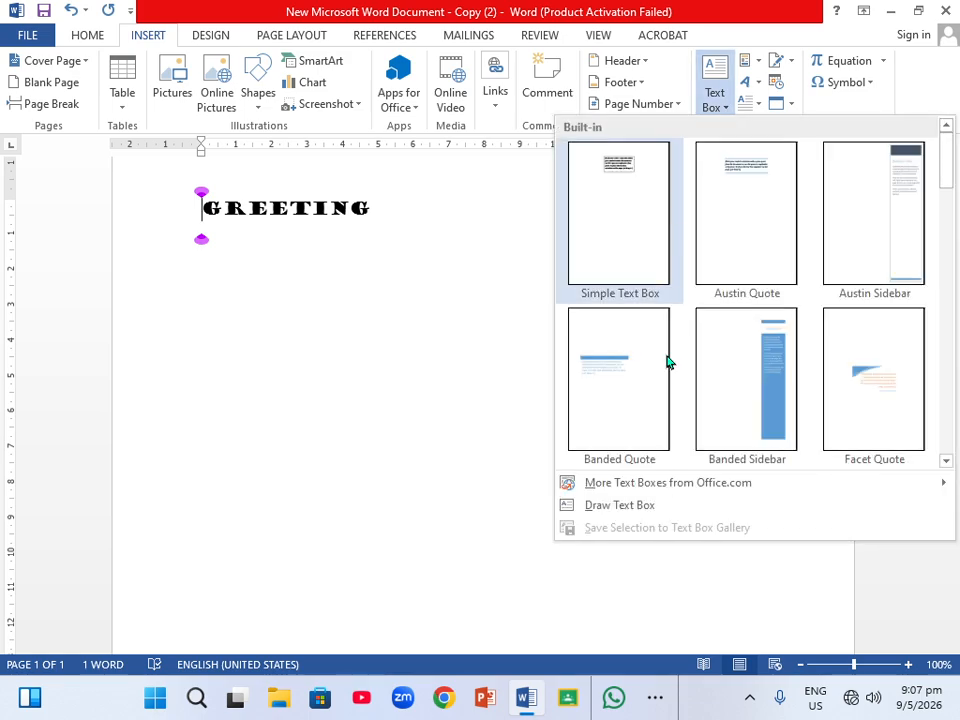
click(620, 505)
drag(242, 332, 467, 478)
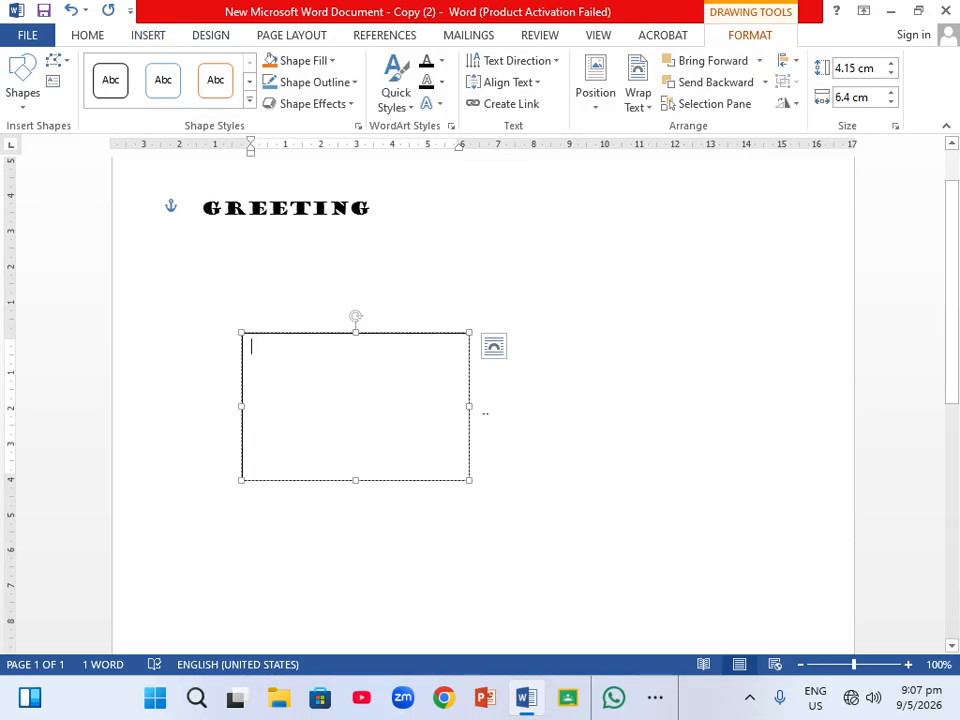
text(FFF)
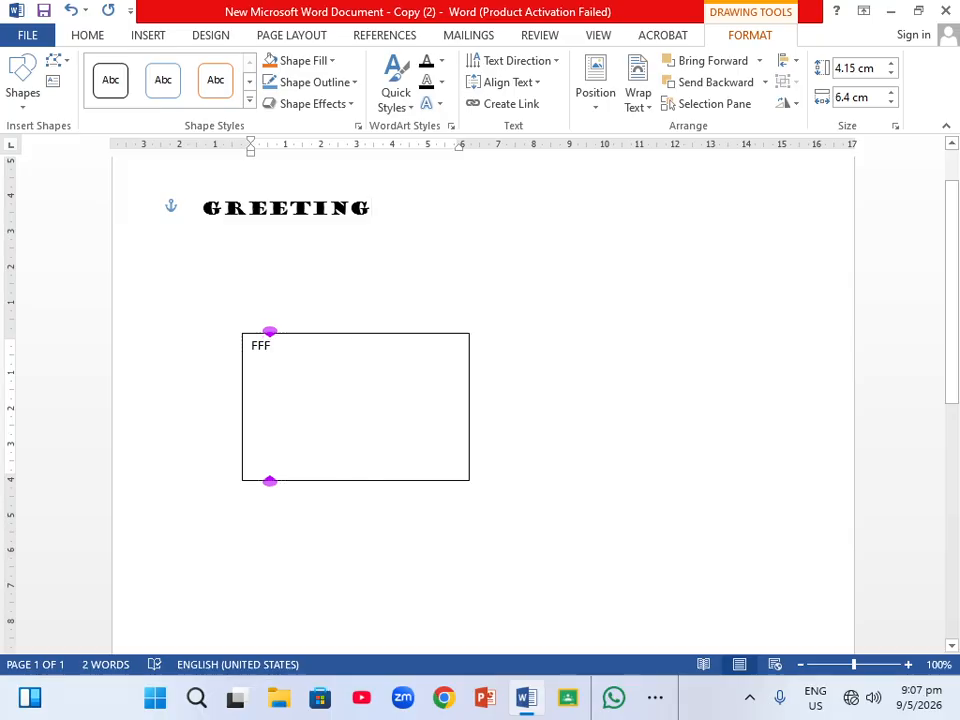
Set the text box's shape fill to No Fill.
click(371, 208)
click(385, 343)
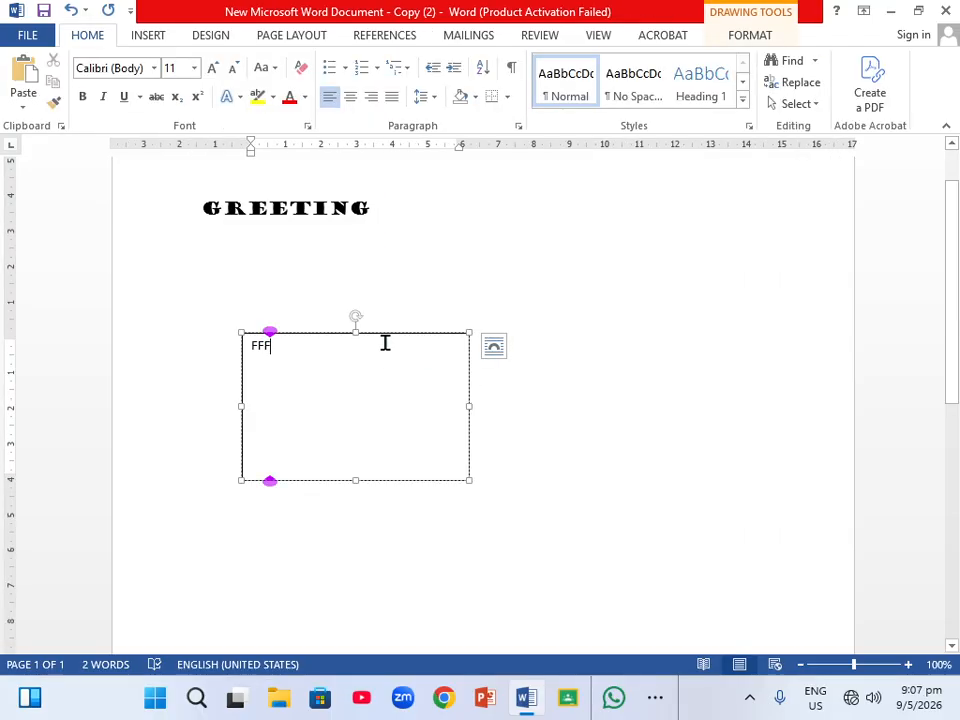
right_click(388, 349)
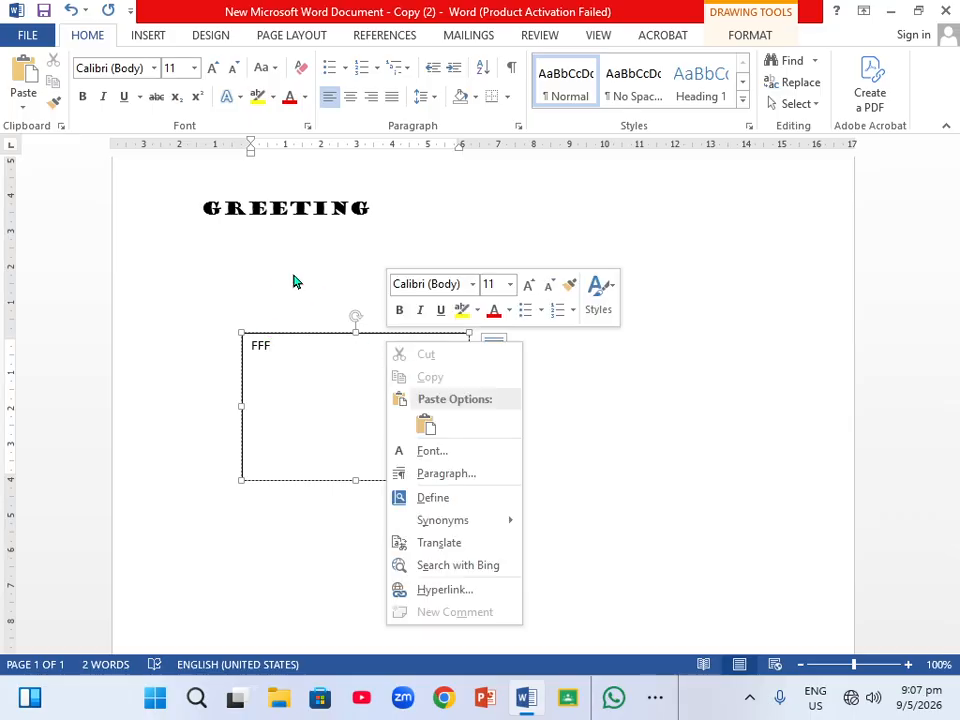
click(771, 45)
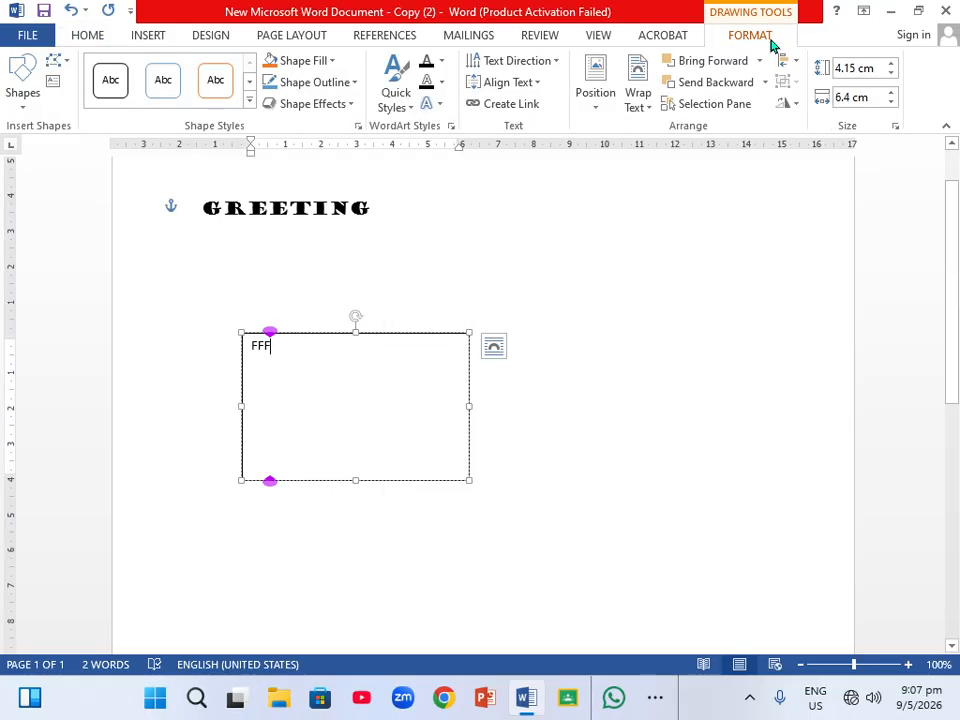
click(333, 63)
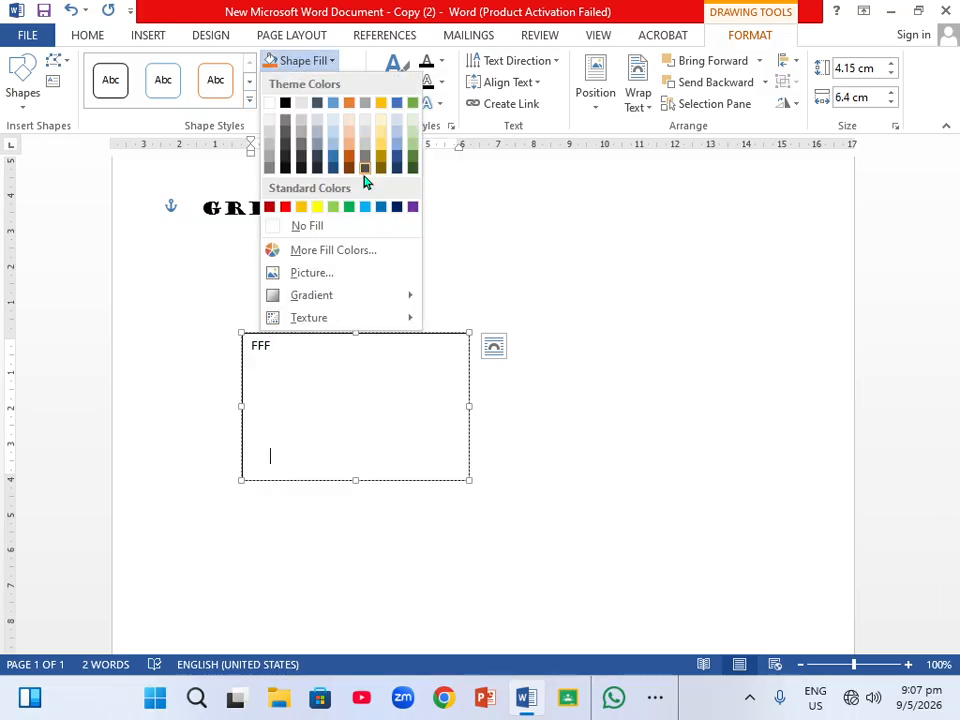
click(306, 228)
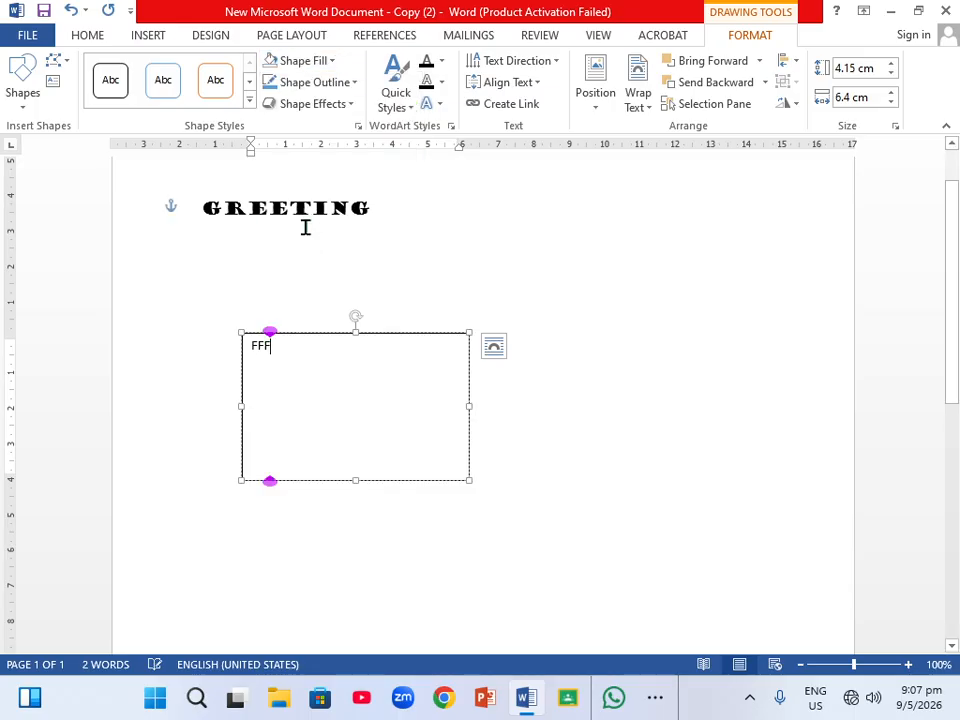
Set the text box's outline to No Outline and return the cursor to GREETING.
click(355, 84)
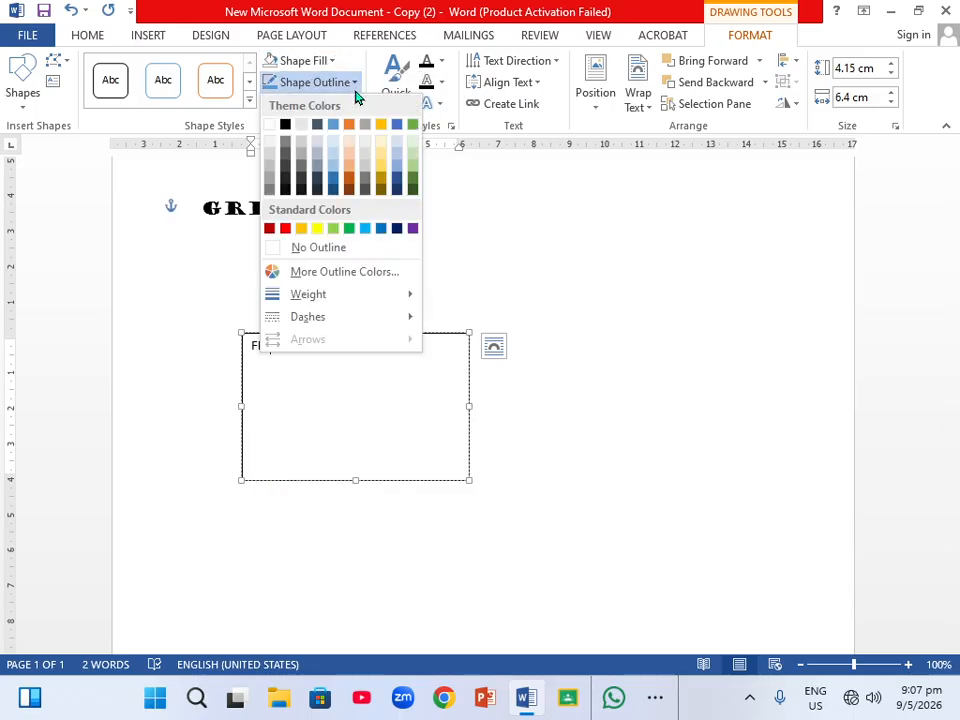
click(339, 249)
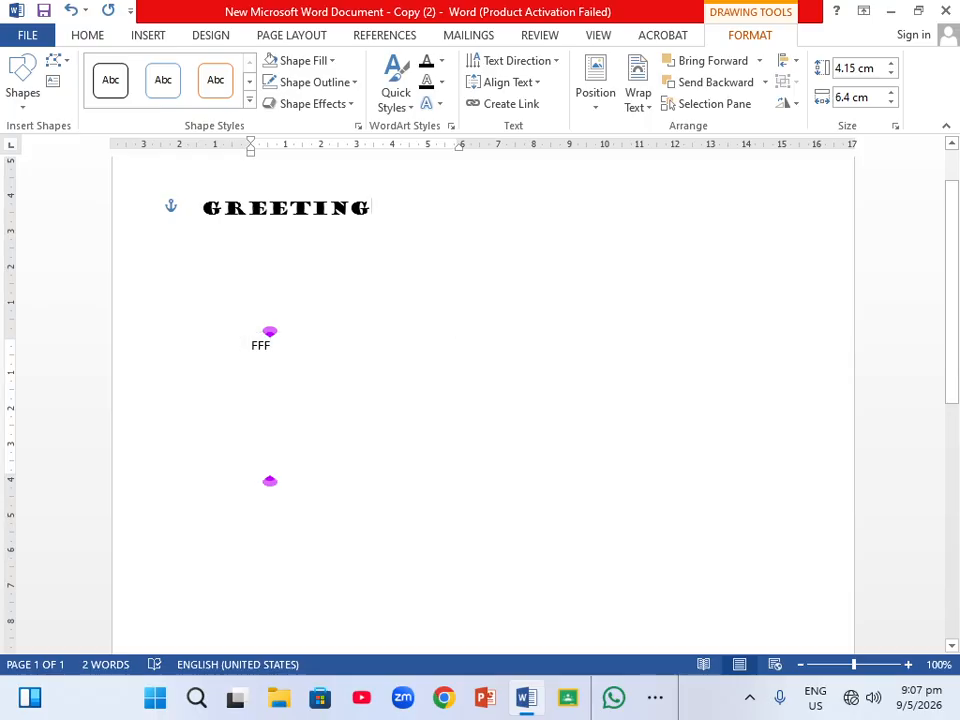
click(371, 212)
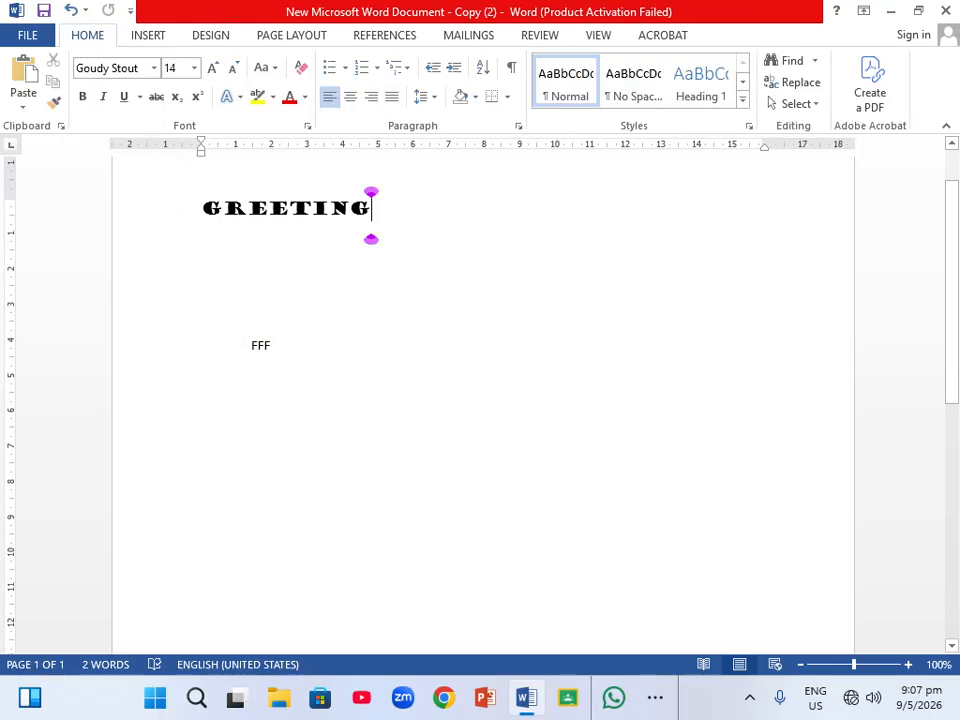
Browse the document Colors and Paragraph Spacing galleries, closing each without applying anything.
click(222, 38)
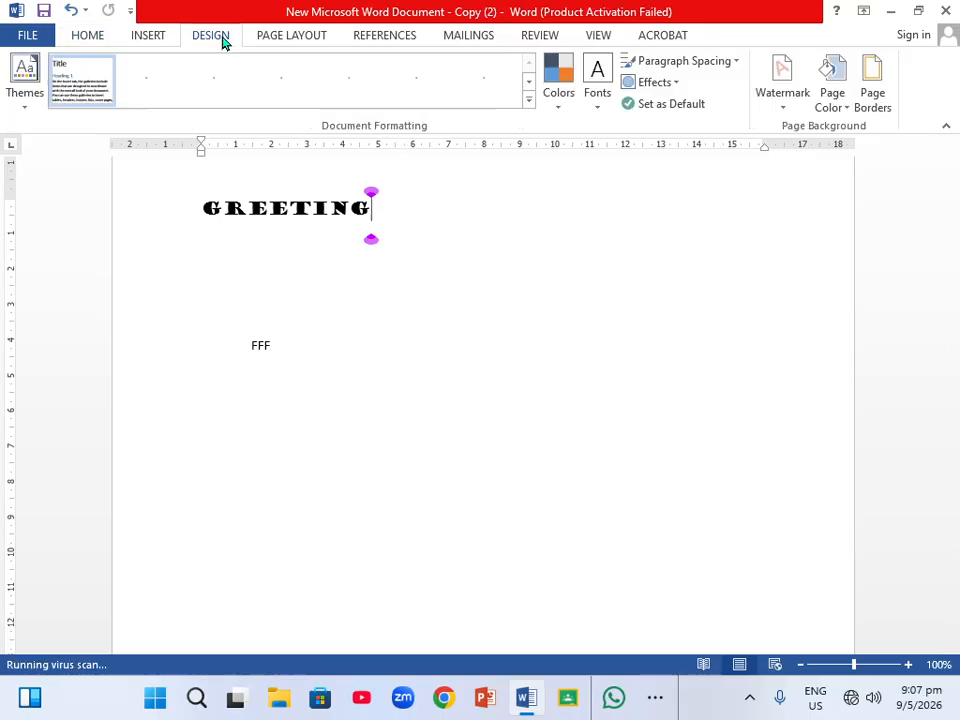
click(558, 112)
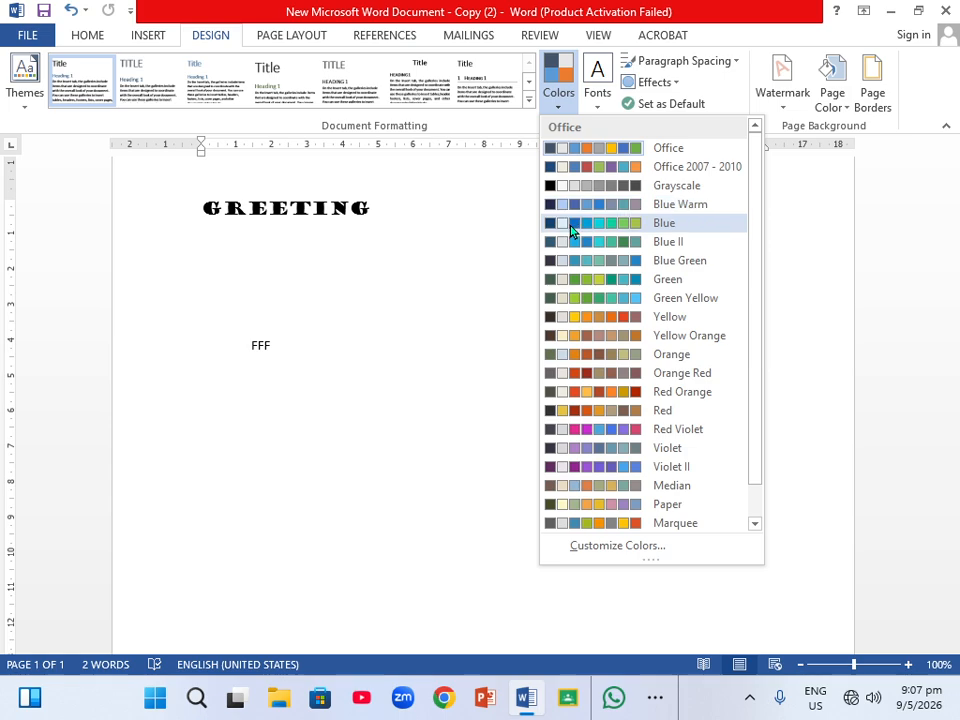
click(774, 158)
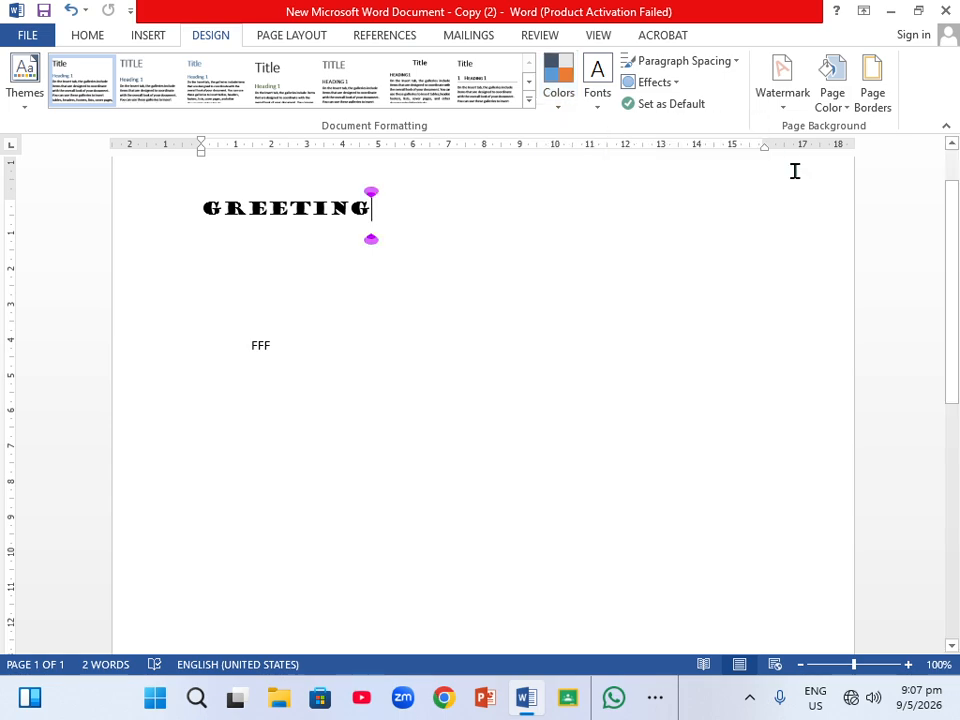
click(737, 62)
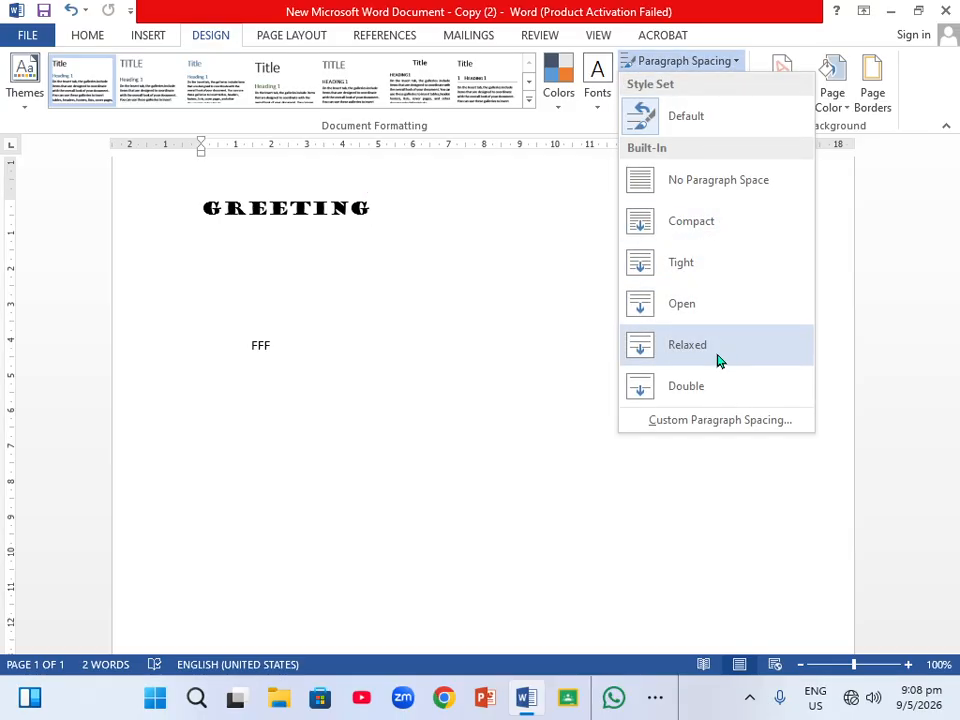
click(821, 216)
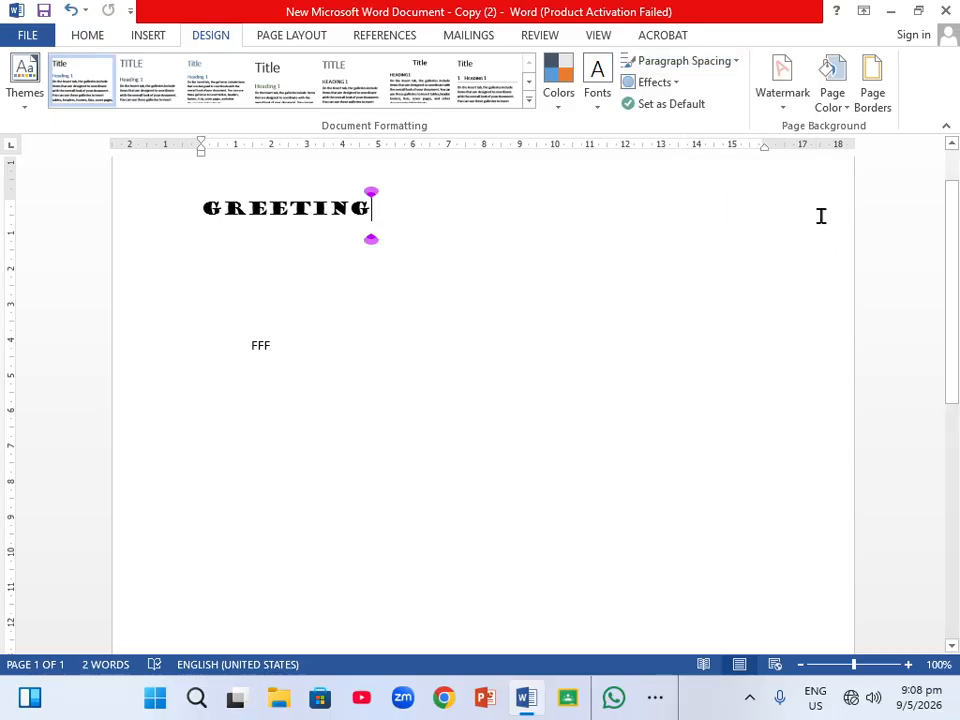
Apply the CONFIDENTIAL 1 watermark to the page.
click(782, 113)
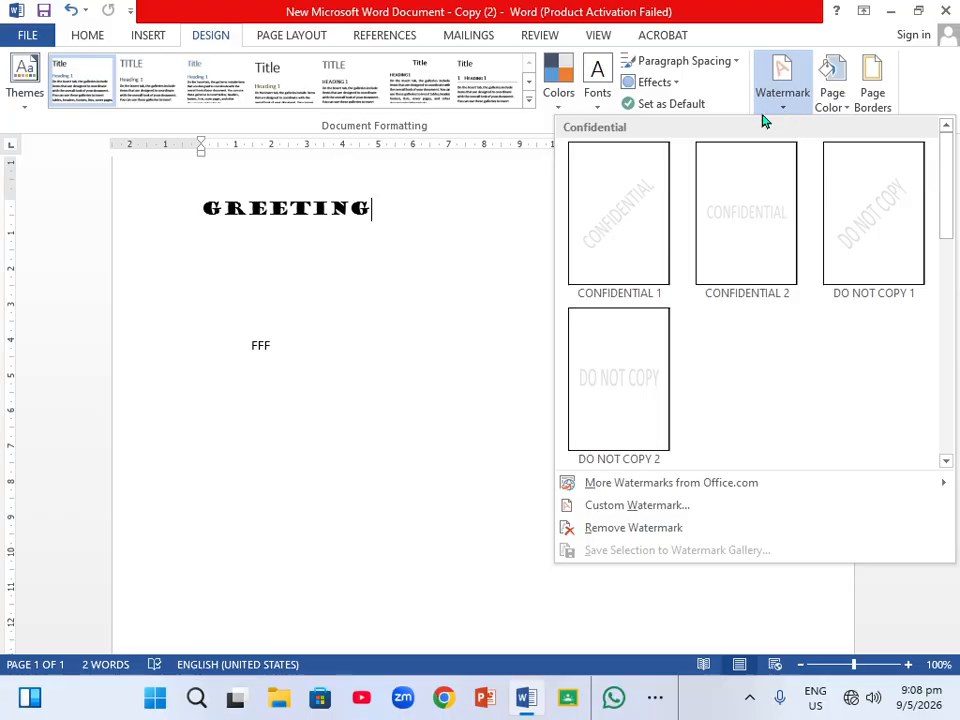
click(620, 222)
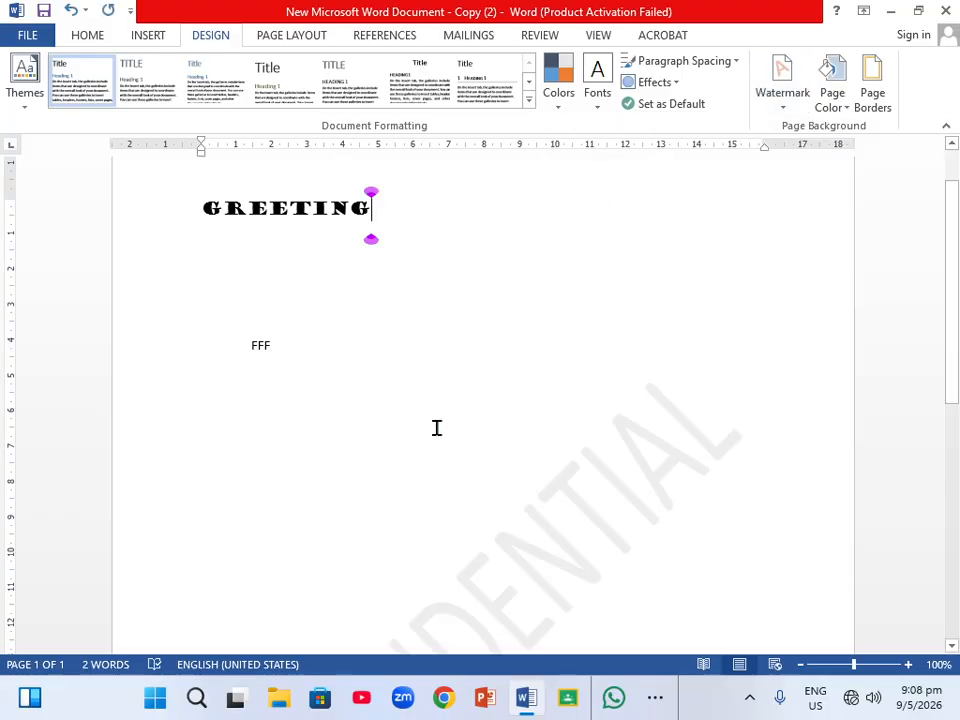
scroll(440, 405, down, 5)
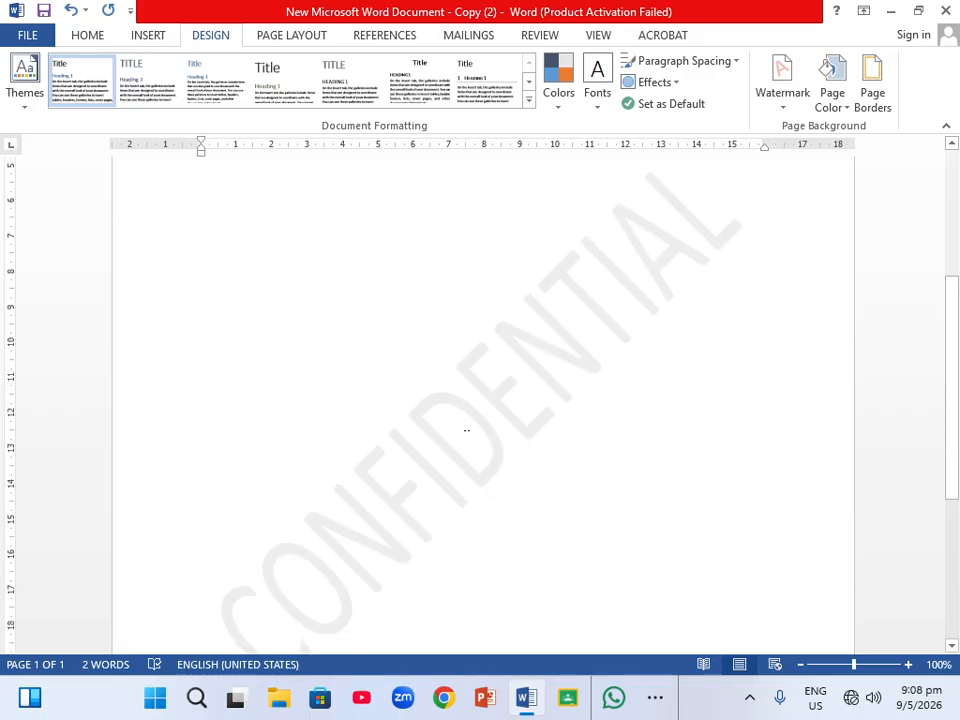
scroll(466, 430, down, 3)
scroll(466, 430, up, 6)
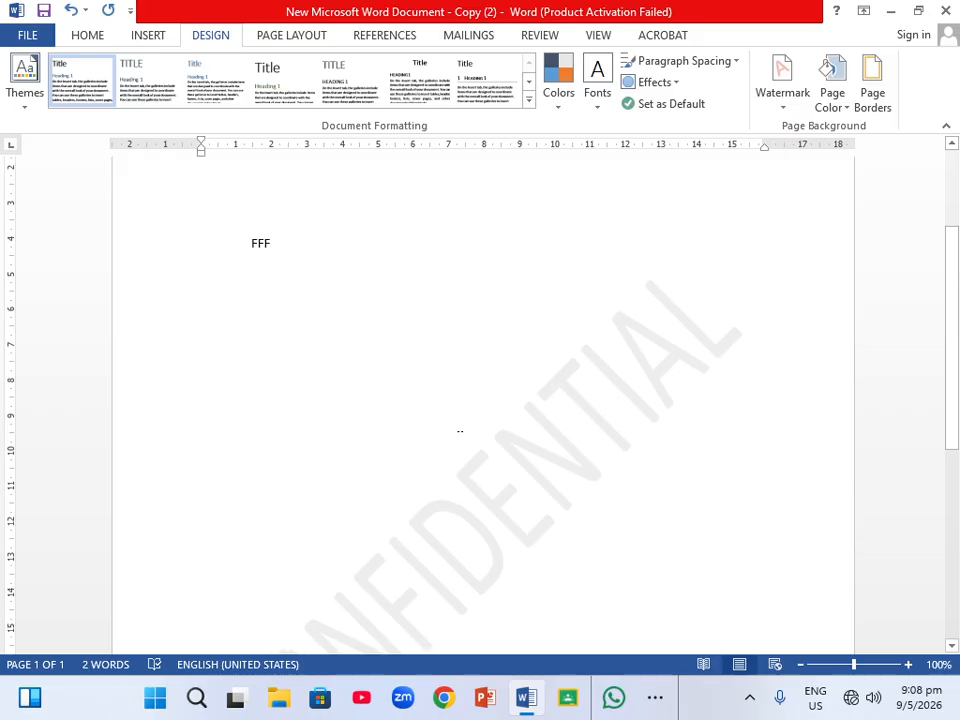
Open the Watermark and Page Color galleries, closing both without applying a change.
click(788, 117)
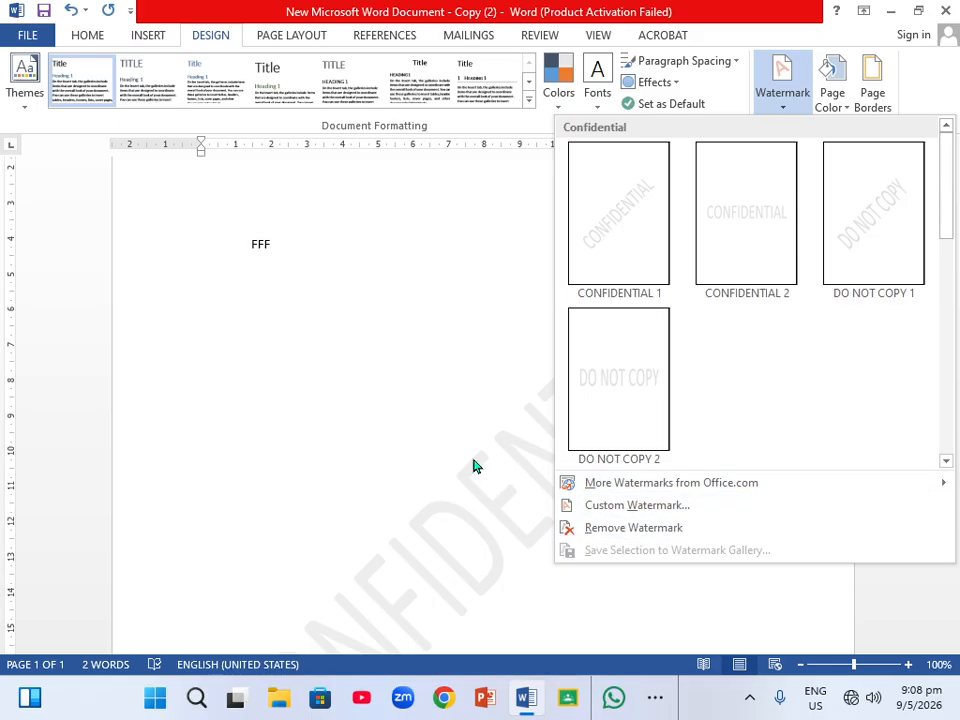
click(441, 384)
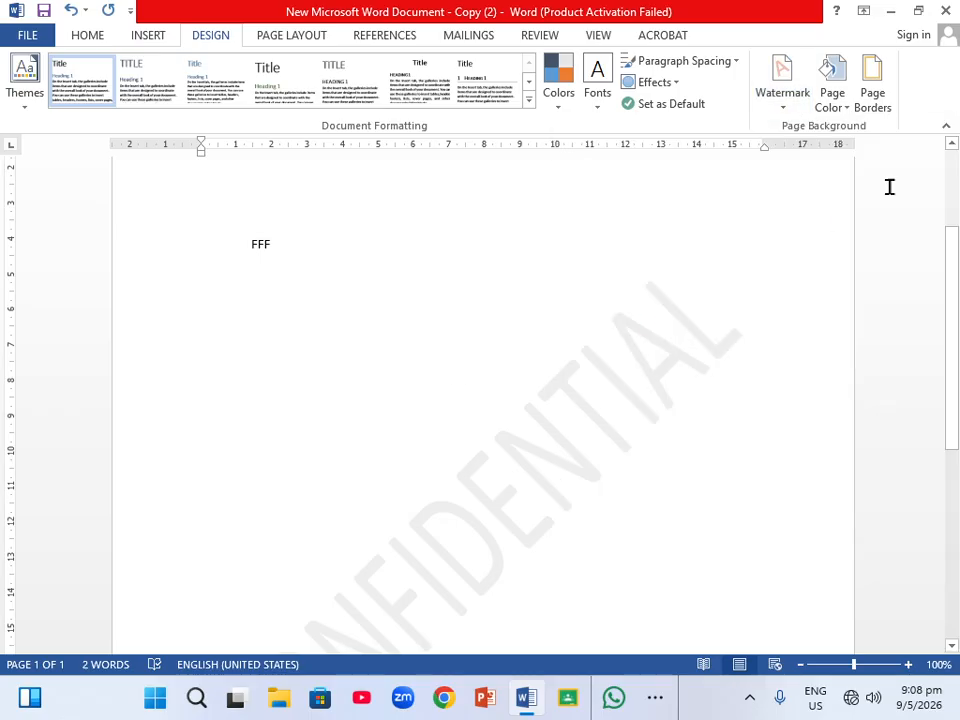
click(846, 108)
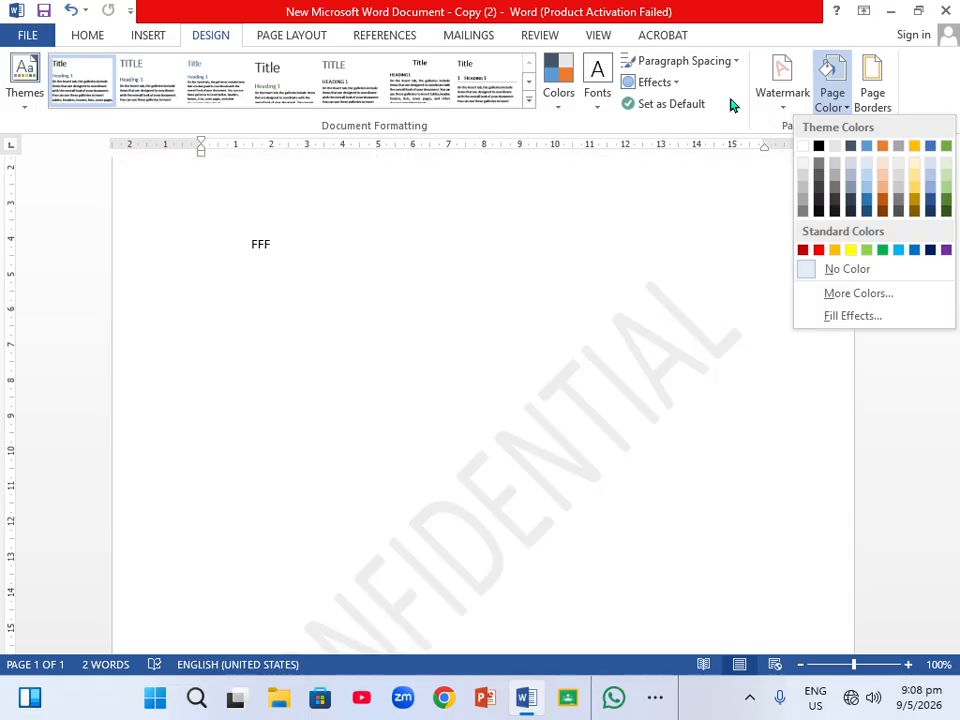
click(731, 105)
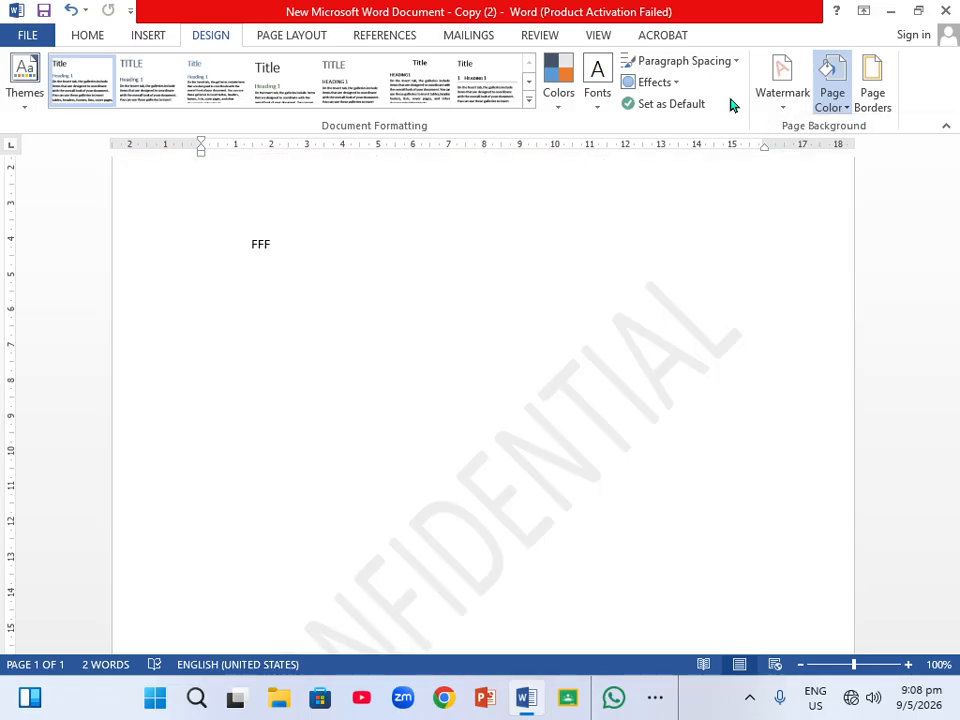
Open the page borders settings and choose a box page border using the teal-and-purple arch art pattern.
click(875, 100)
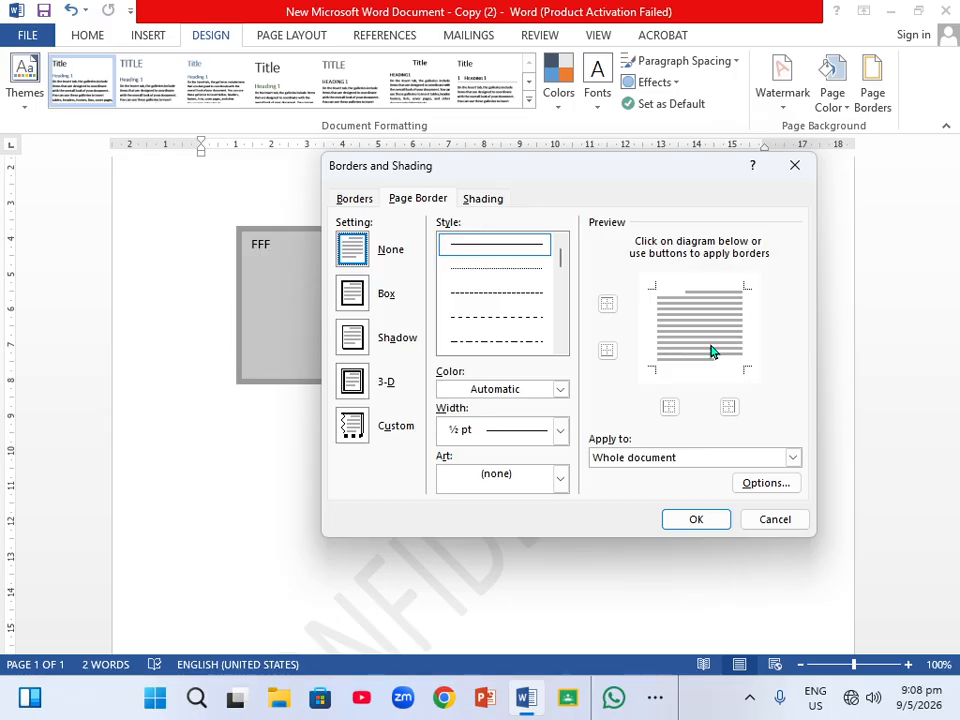
click(497, 290)
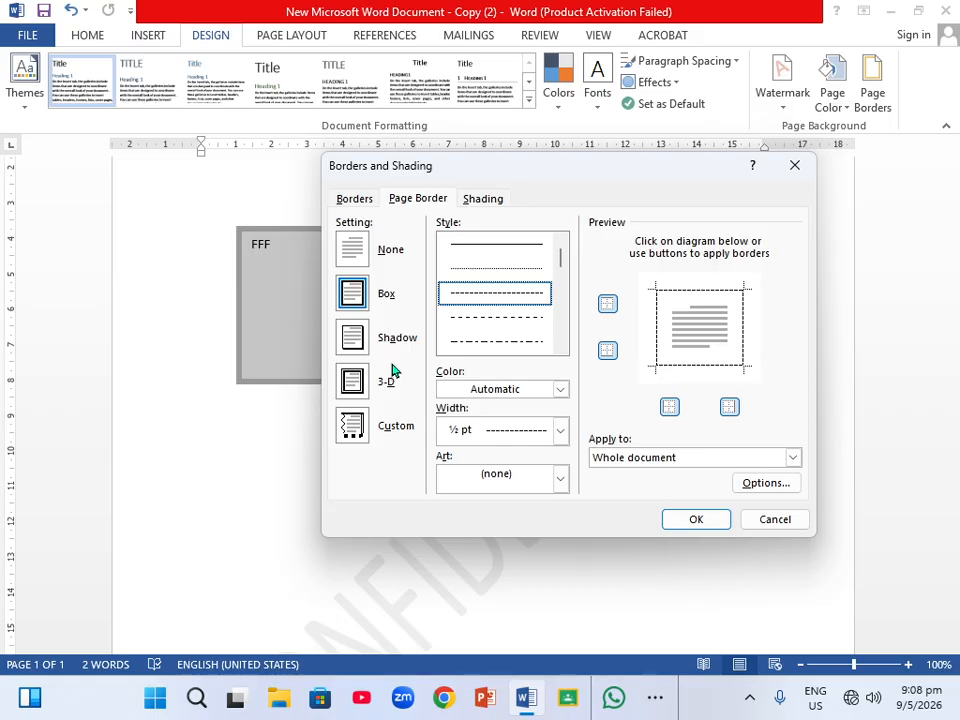
click(562, 484)
key(Down)
key(Return)
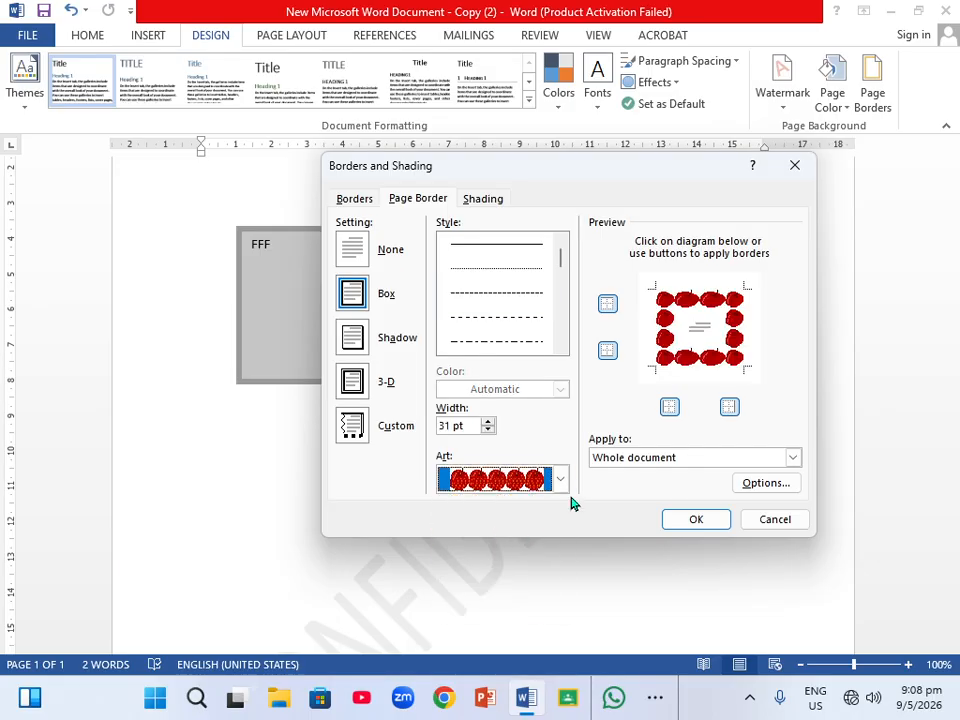
click(561, 481)
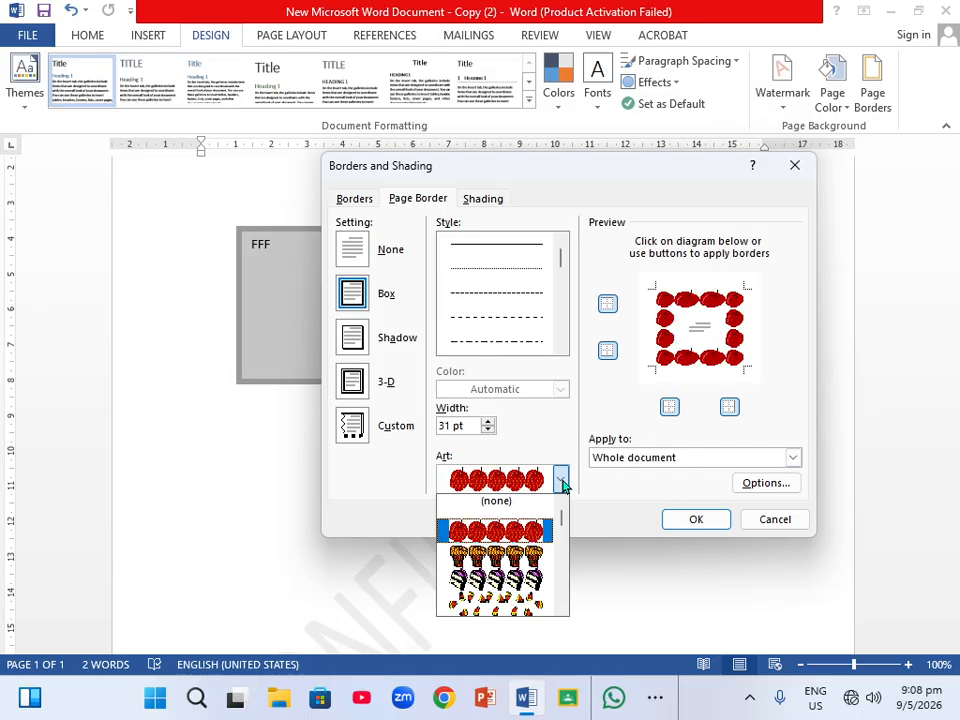
scroll(527, 513, down, 1)
scroll(530, 515, down, 6)
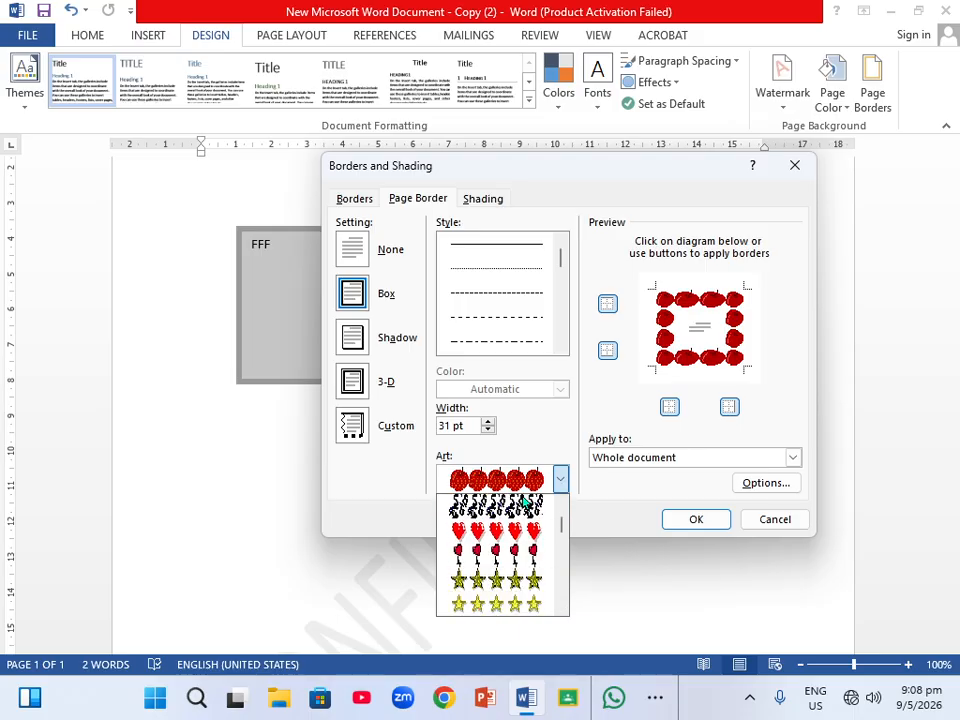
scroll(530, 540, down, 8)
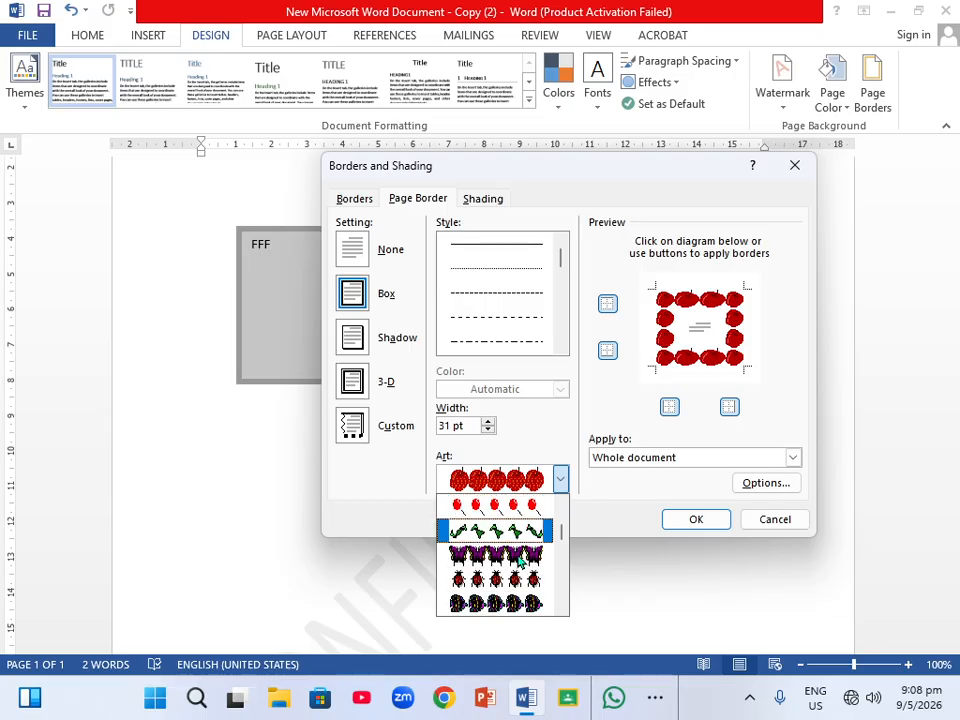
scroll(519, 563, down, 4)
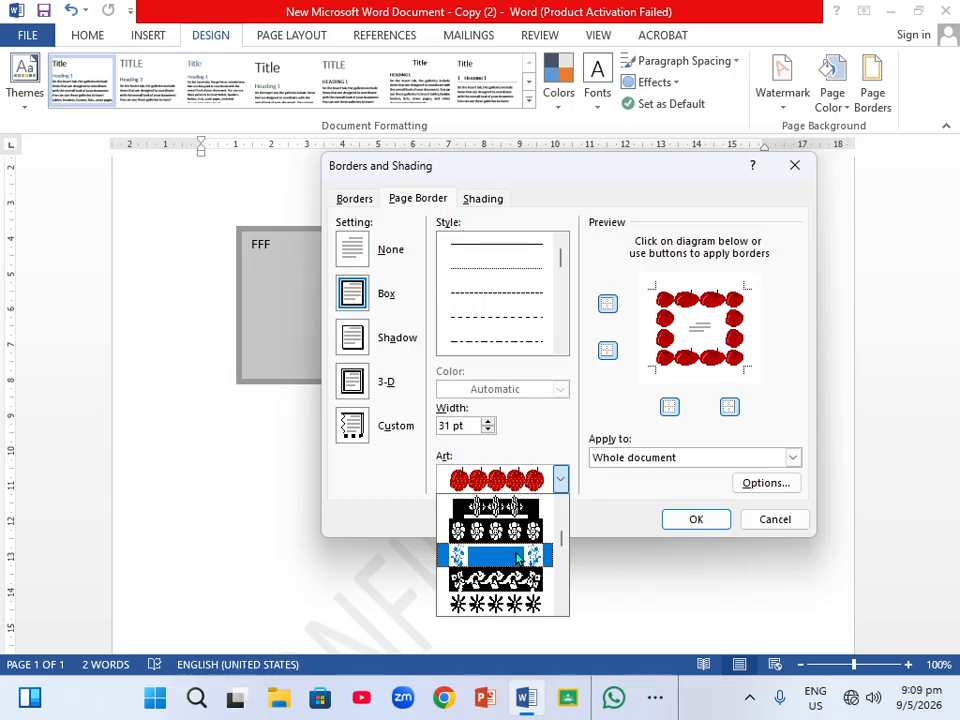
scroll(543, 565, up, 3)
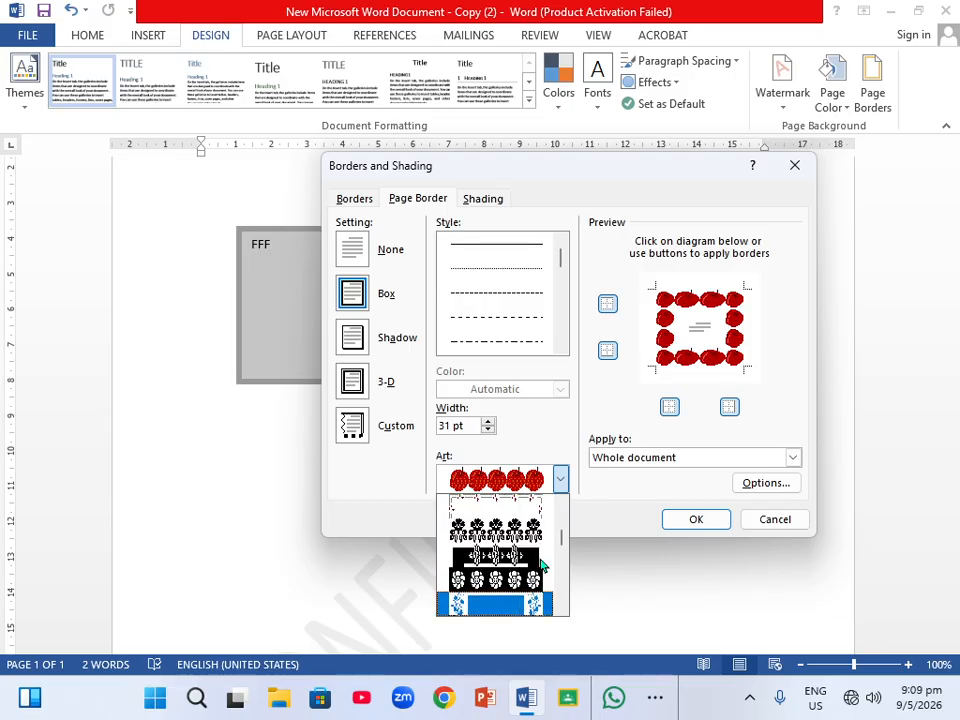
scroll(543, 563, down, 5)
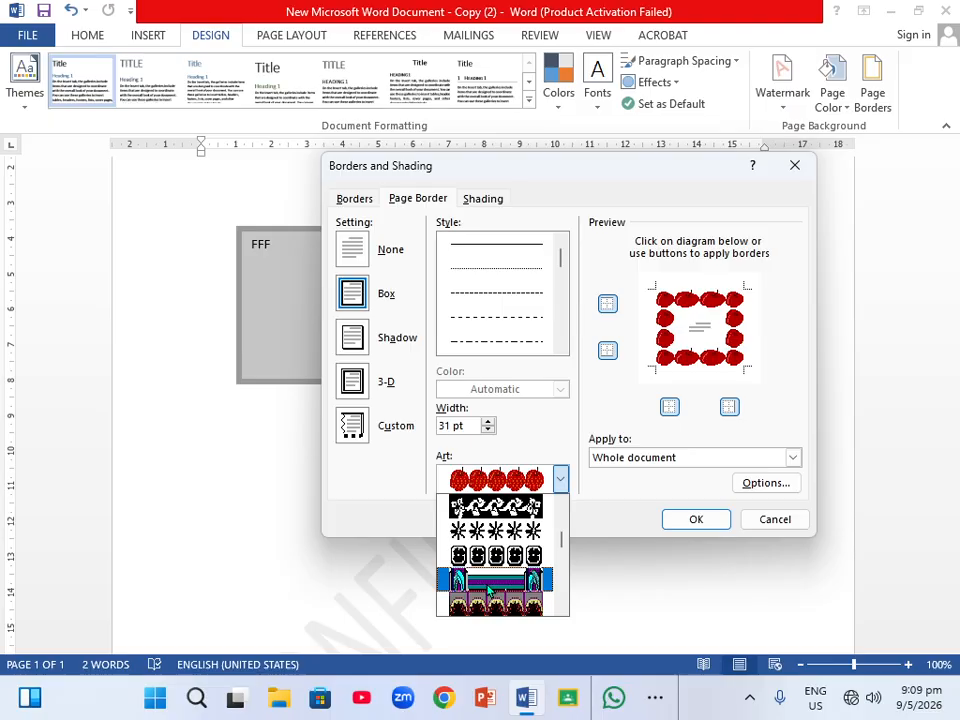
click(489, 582)
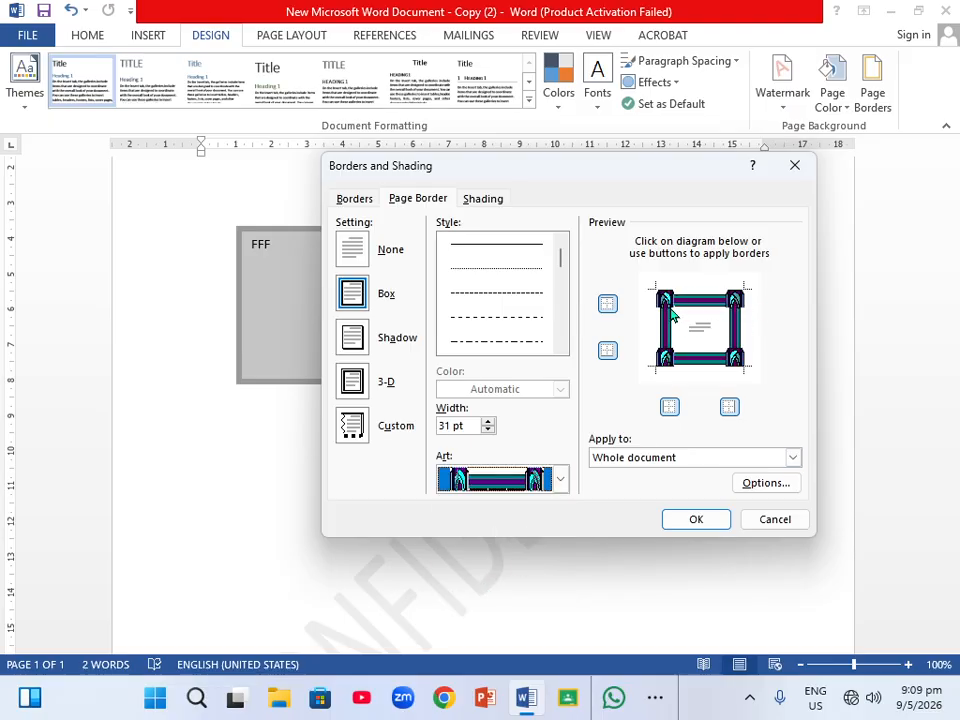
Reduce the art border width to 15 pt and apply the border to the whole document.
click(488, 430)
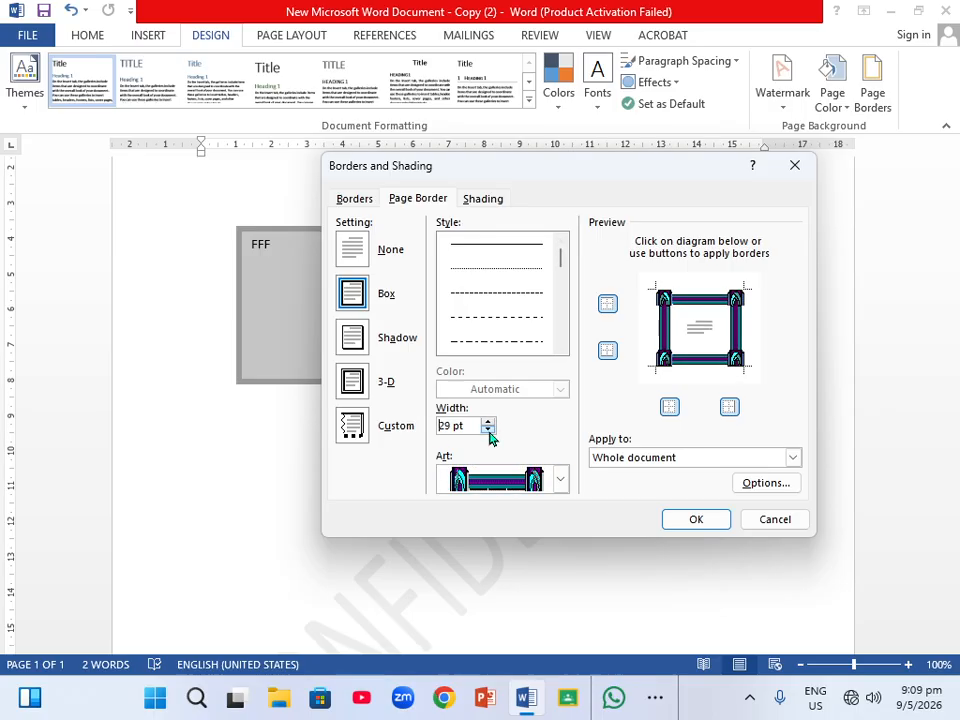
click(488, 430)
click(488, 430)
click(488, 430)
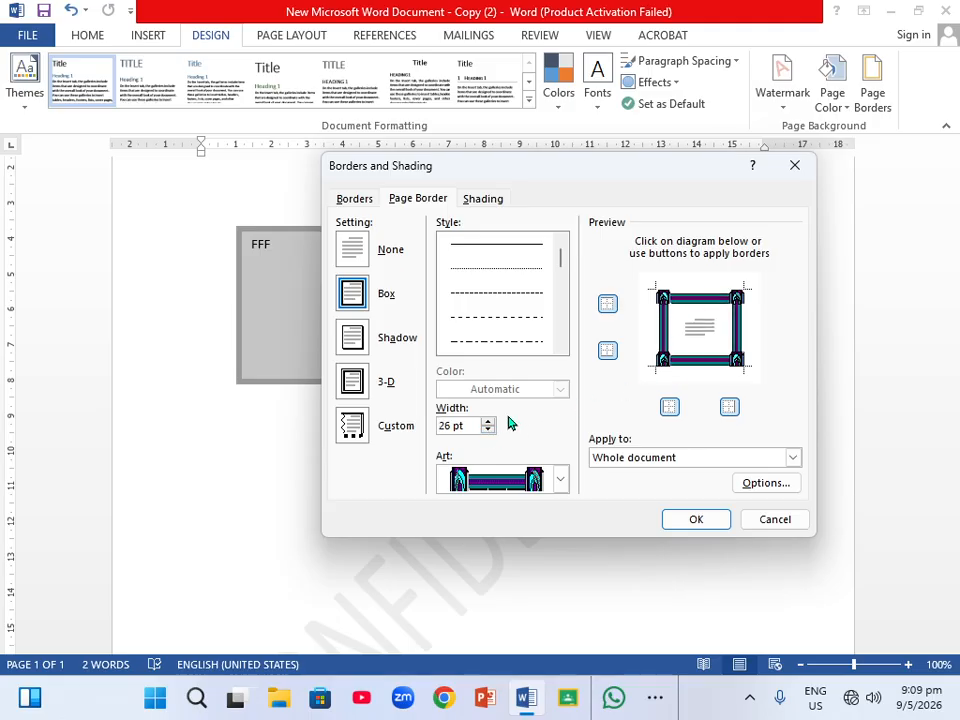
click(488, 430)
click(488, 430)
click(488, 430)
click(488, 430)
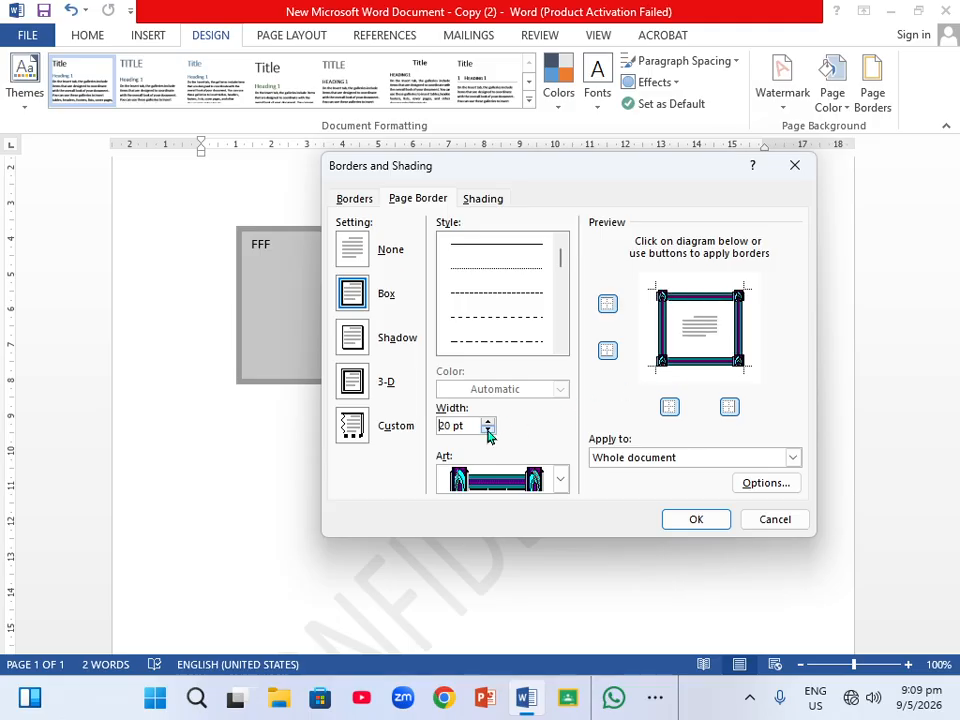
click(488, 430)
click(488, 430)
click(488, 430)
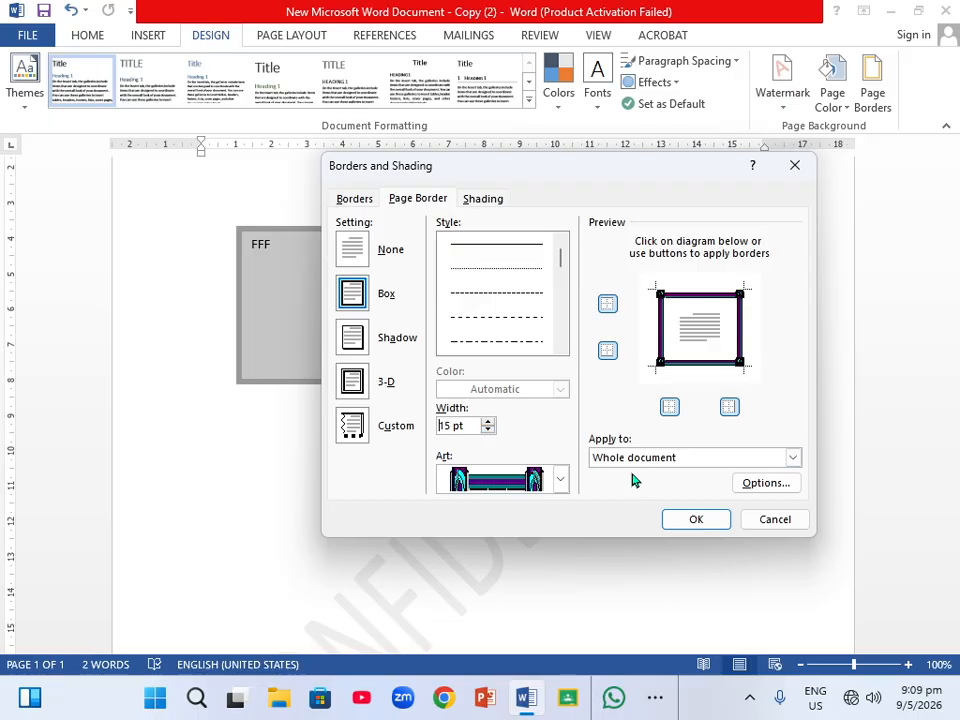
click(696, 520)
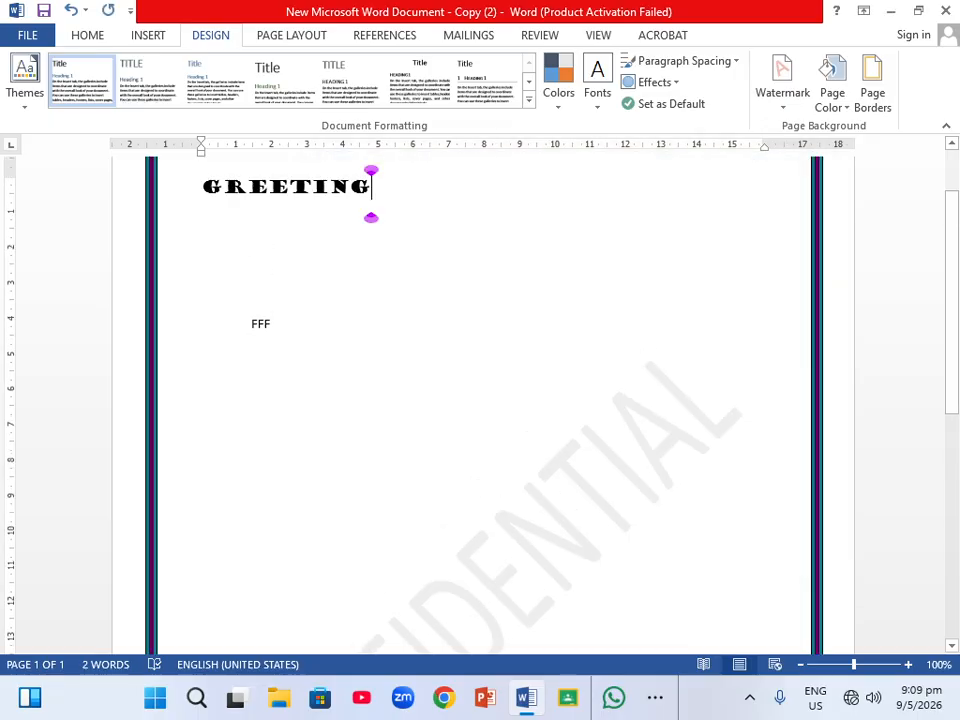
scroll(480, 400, down, 10)
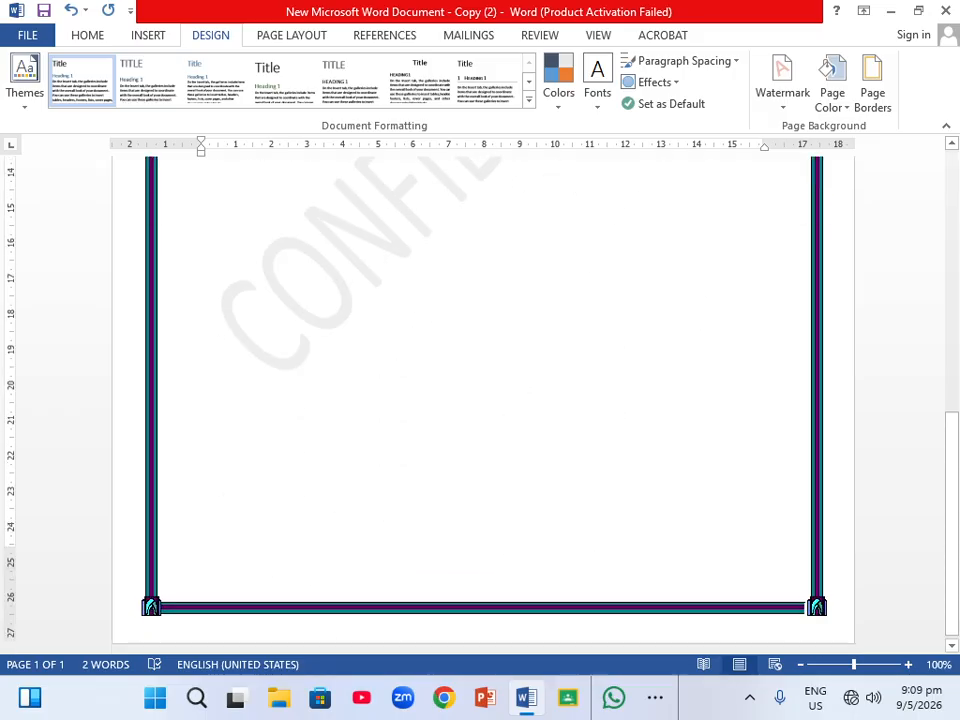
scroll(480, 400, up, 10)
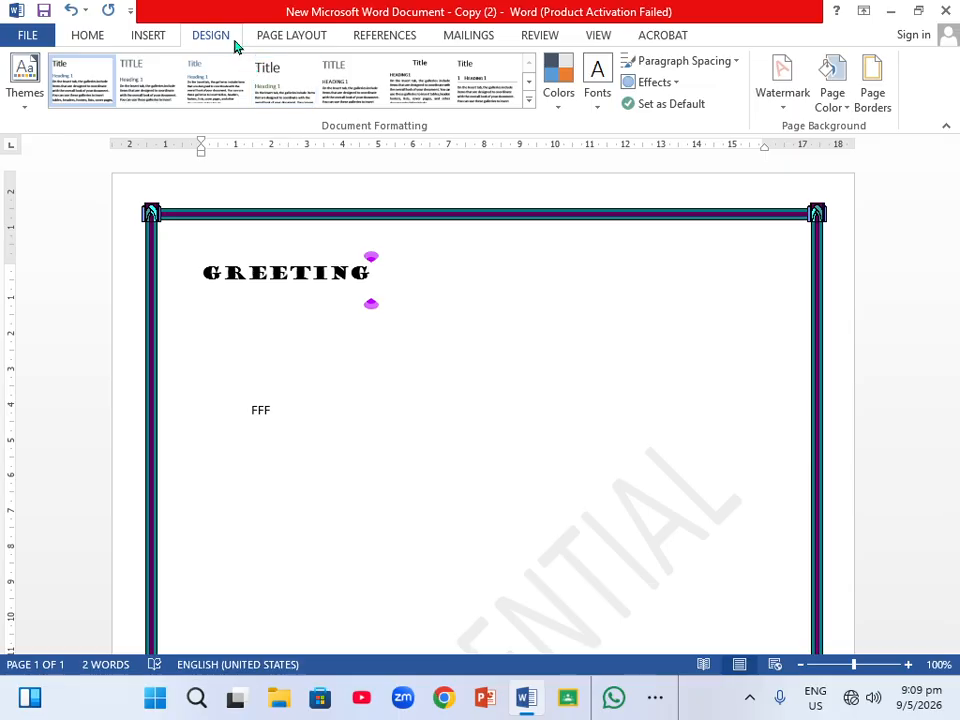
Browse the Margins, Orientation and Size galleries of the page layout options without choosing any setting.
click(313, 37)
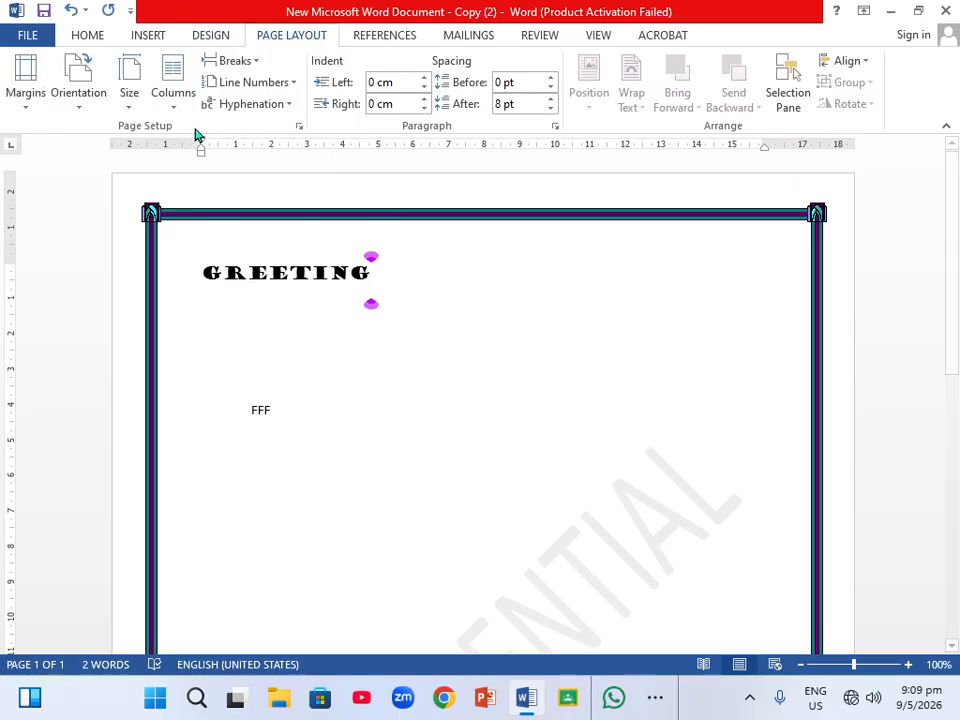
click(28, 107)
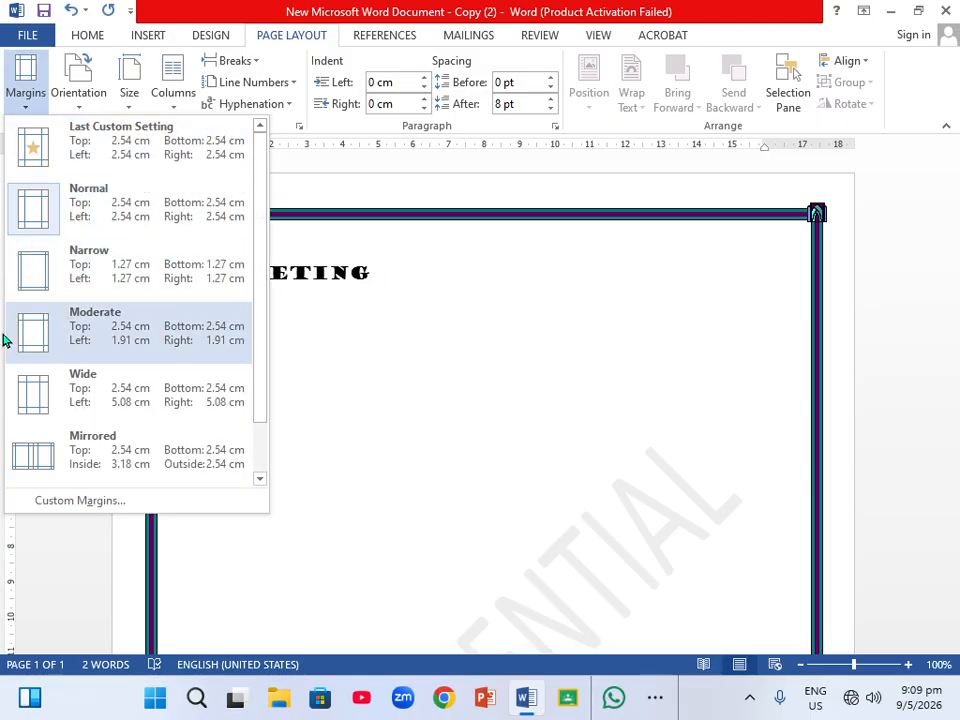
scroll(108, 438, down, 1)
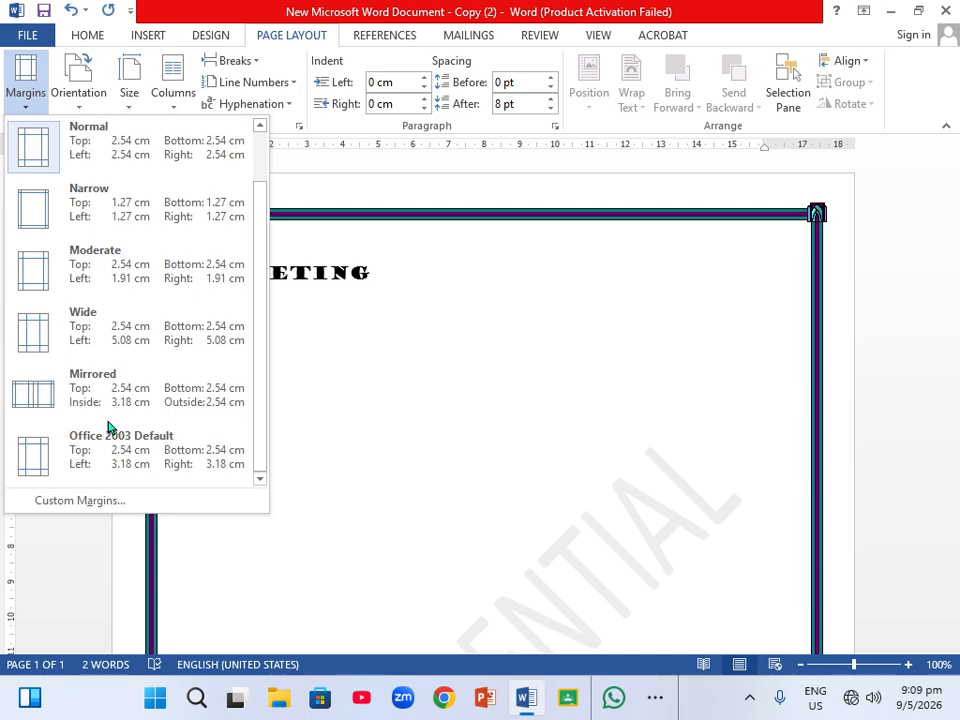
click(77, 108)
click(78, 106)
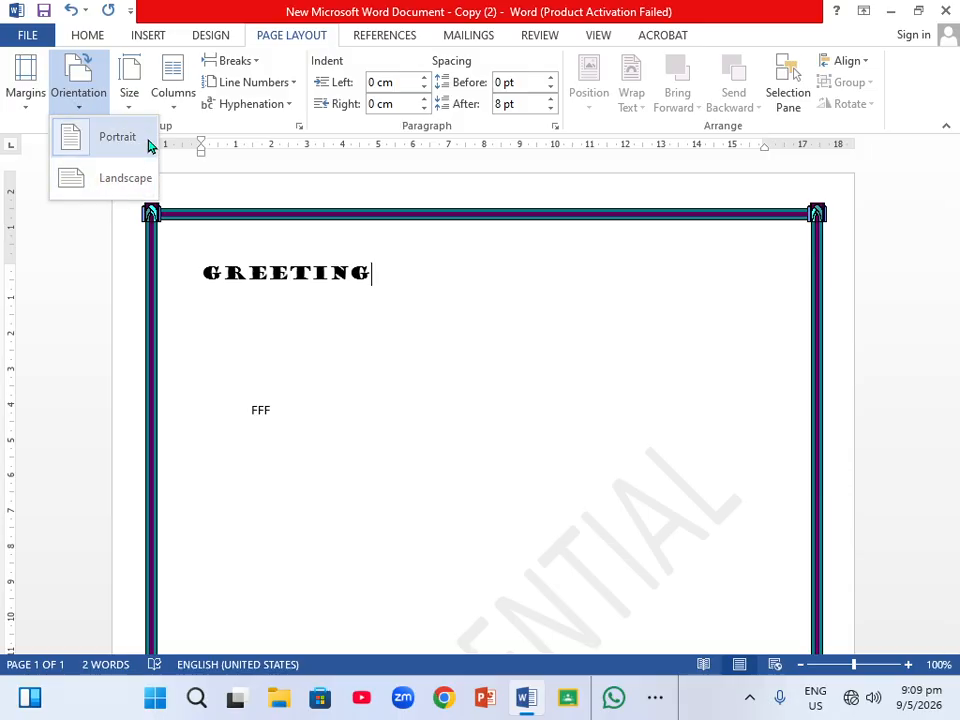
click(133, 108)
click(133, 107)
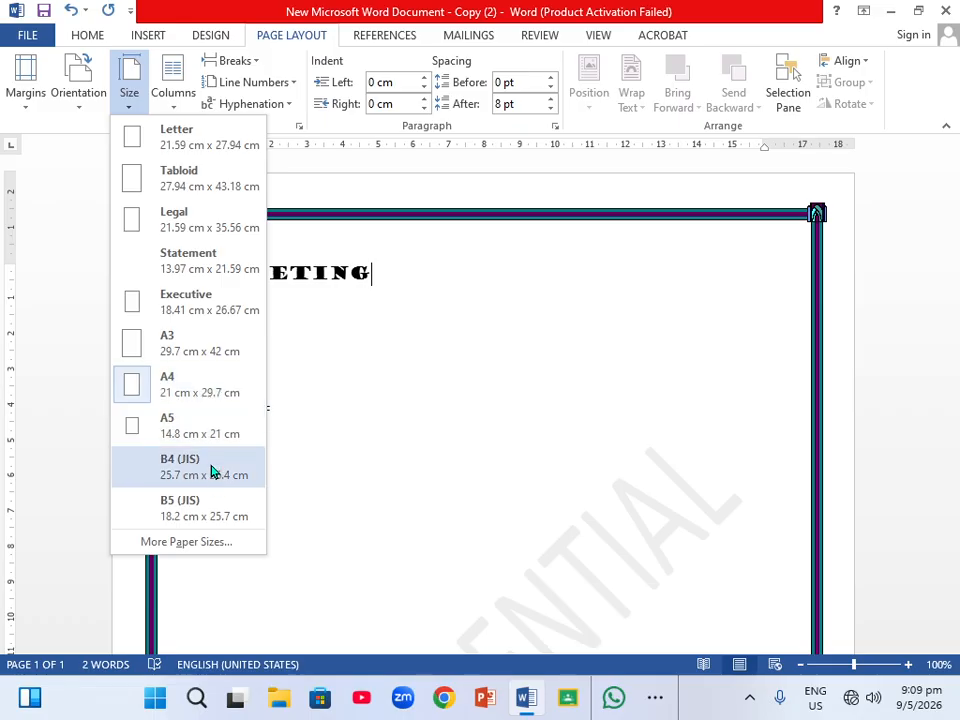
Browse the Columns, Breaks and Line Numbers menus without applying any option.
click(176, 110)
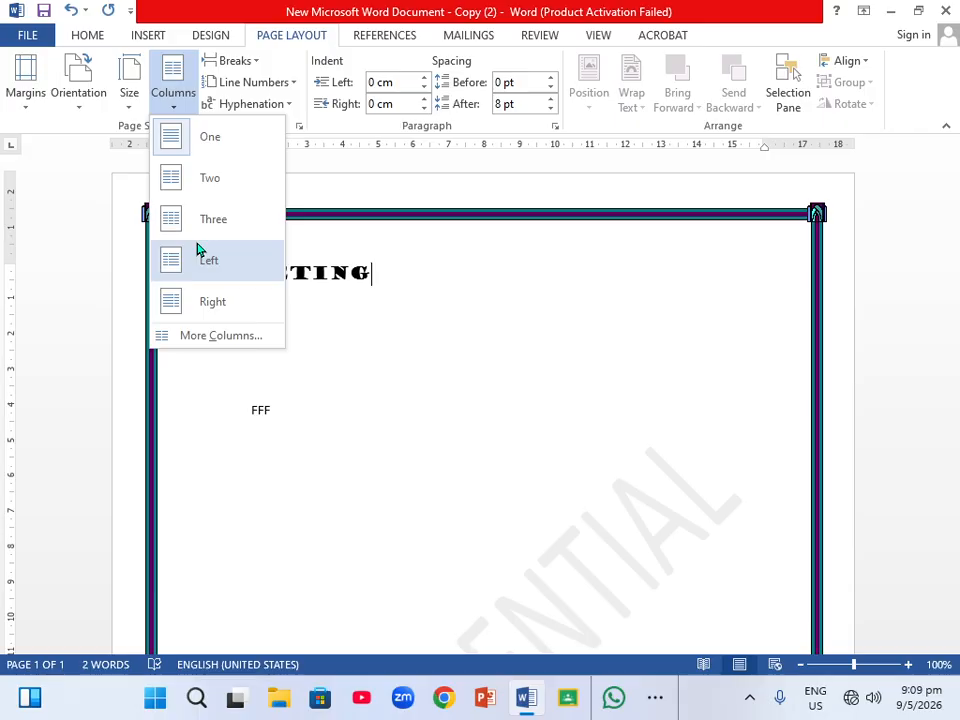
click(257, 62)
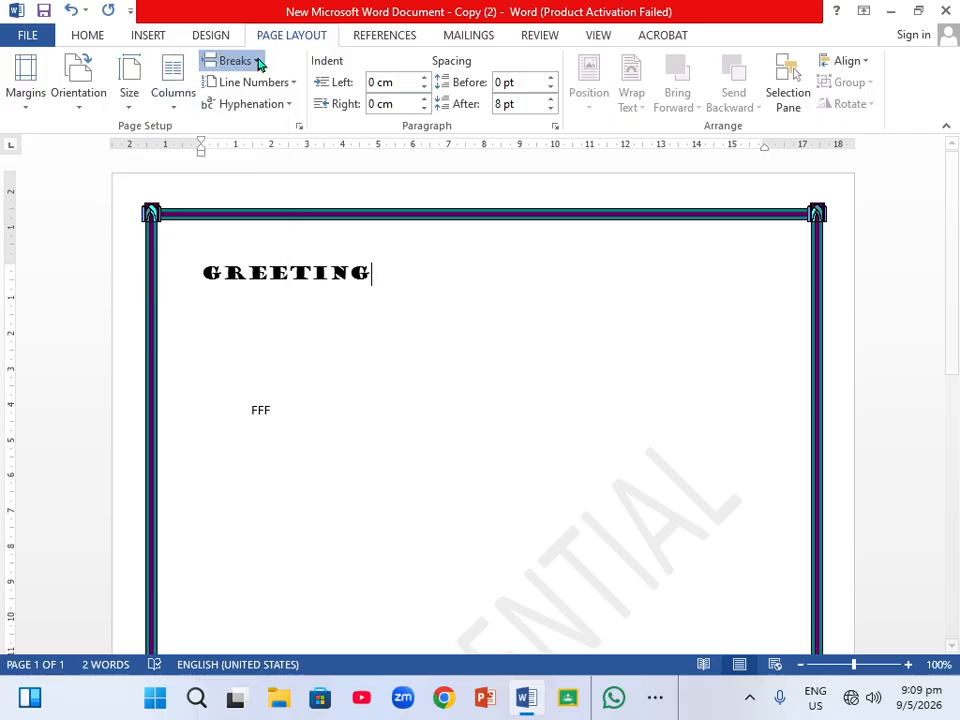
click(257, 62)
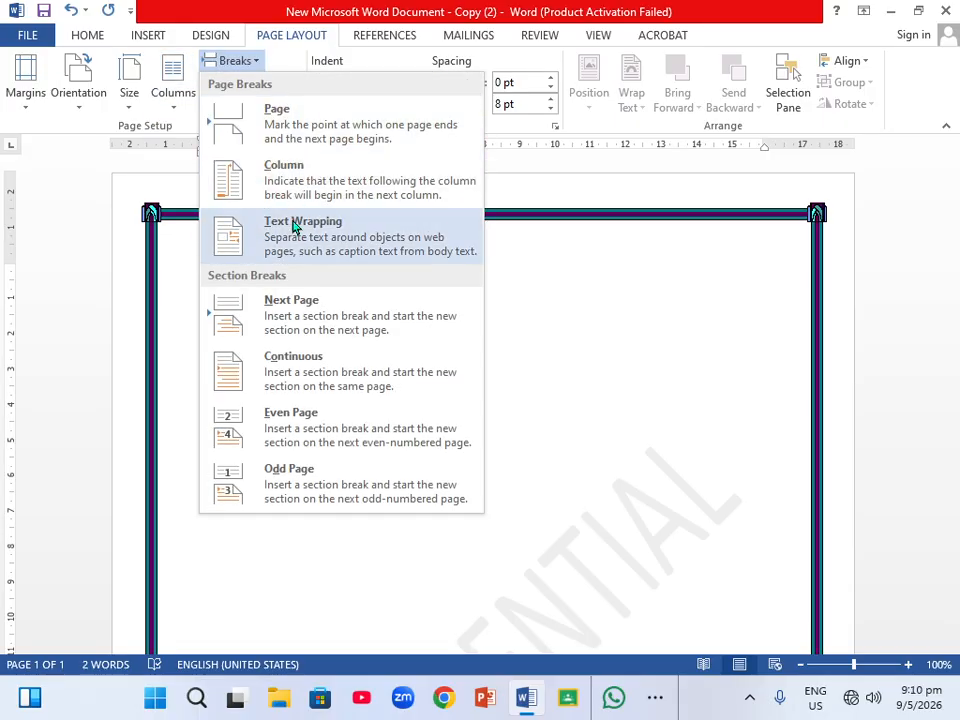
click(513, 289)
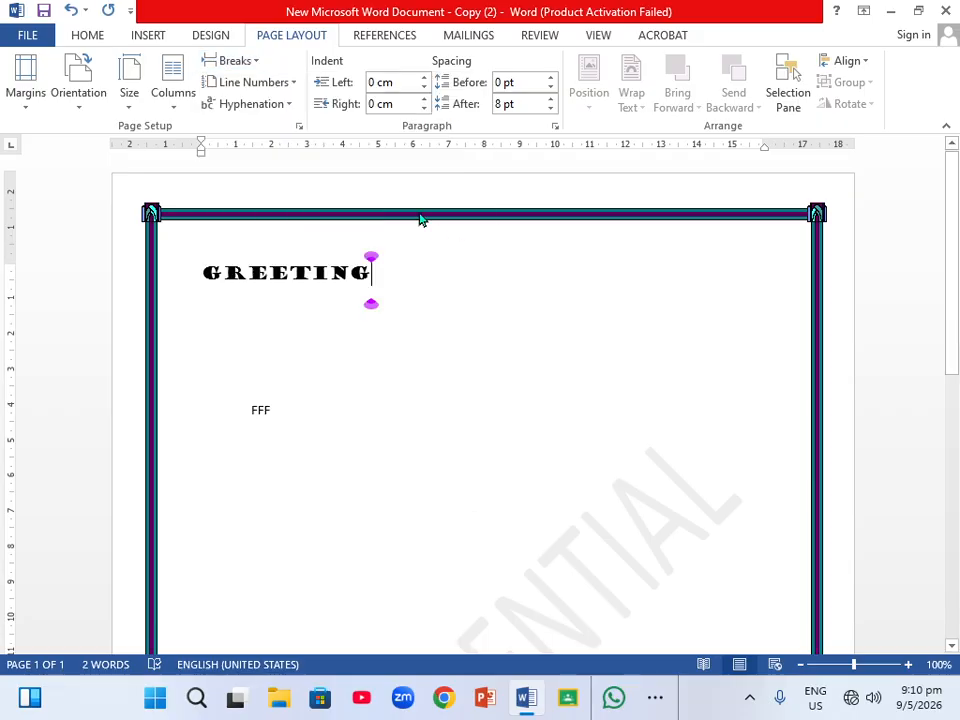
click(294, 84)
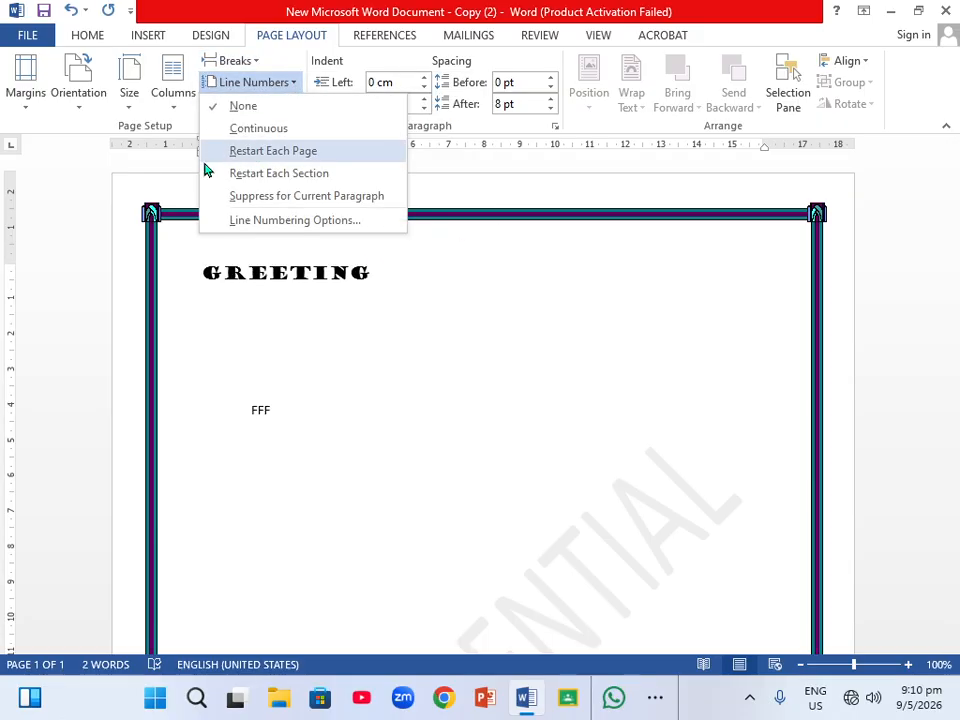
click(465, 265)
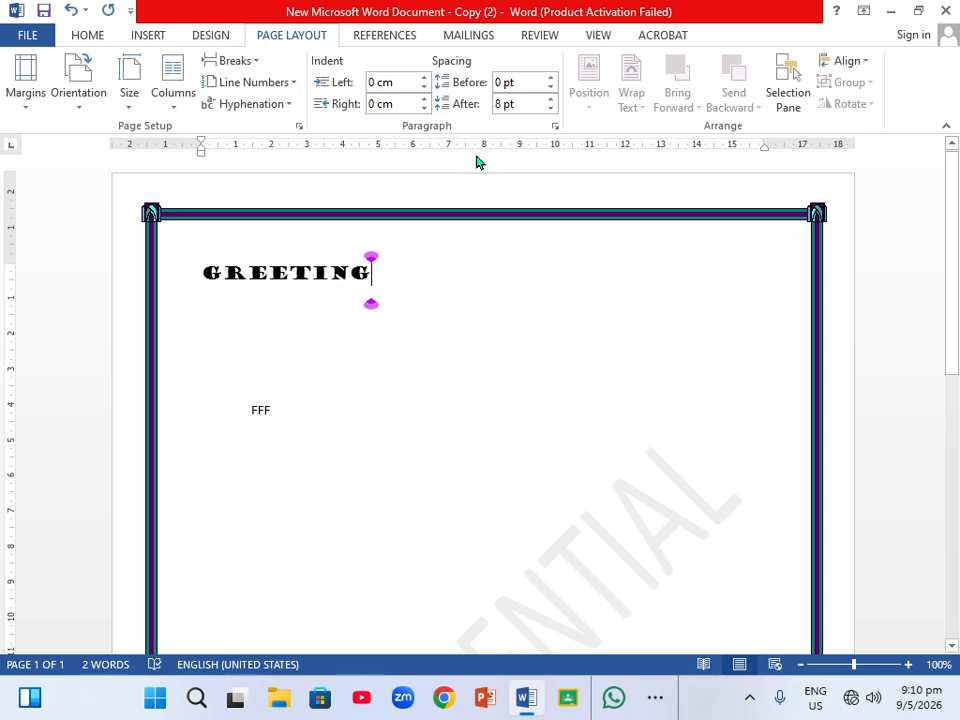
Browse the Table of Contents, Next Footnote and Bibliography galleries among the references tools without inserting anything.
click(403, 43)
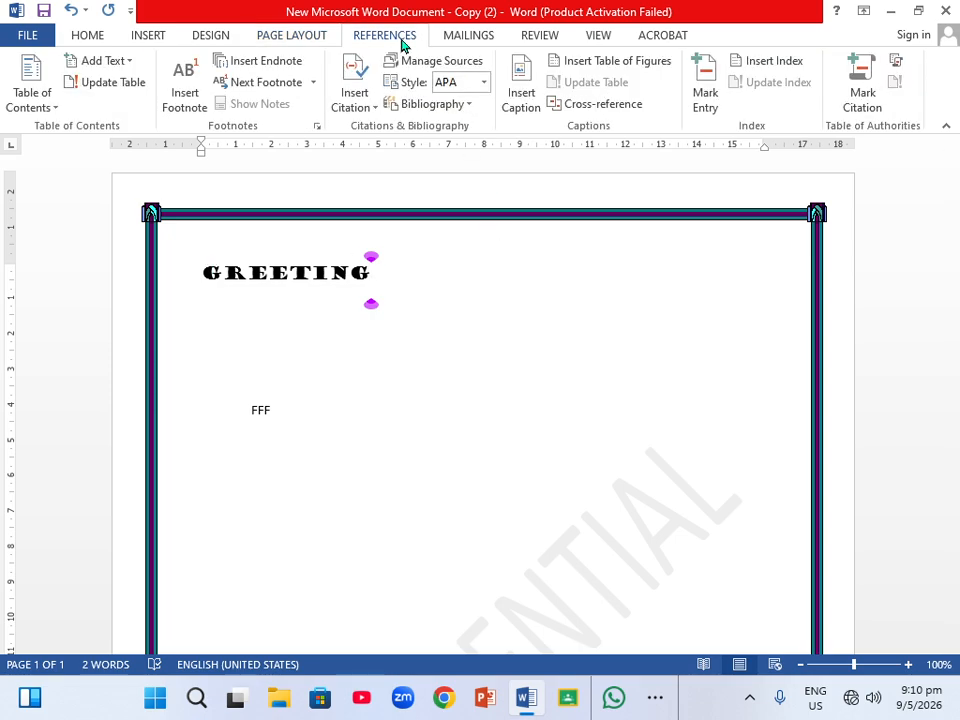
click(56, 112)
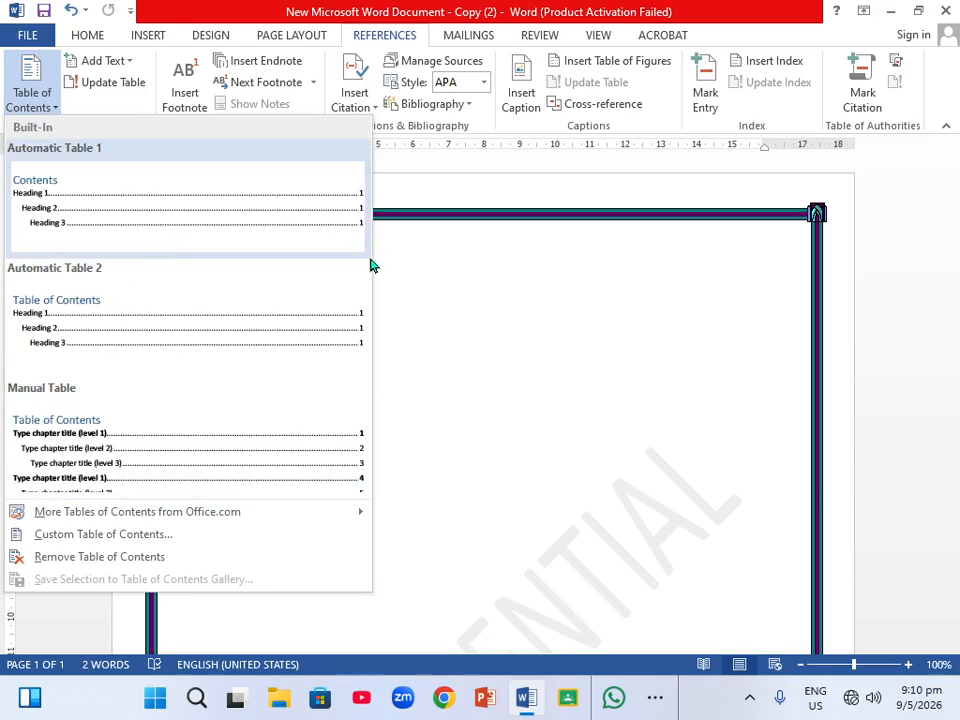
click(396, 294)
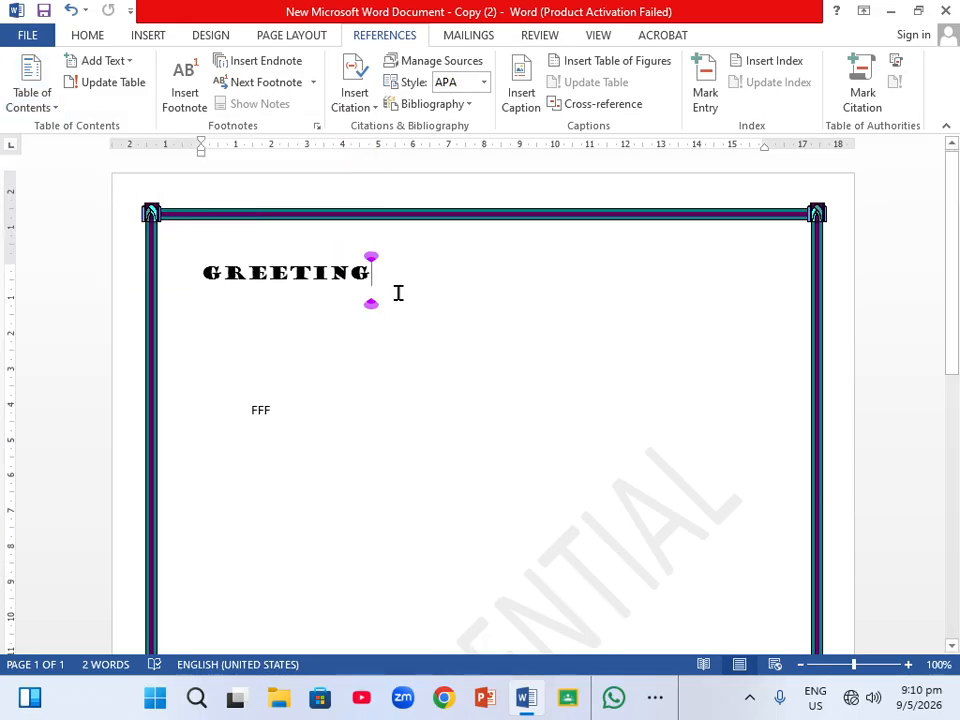
click(313, 82)
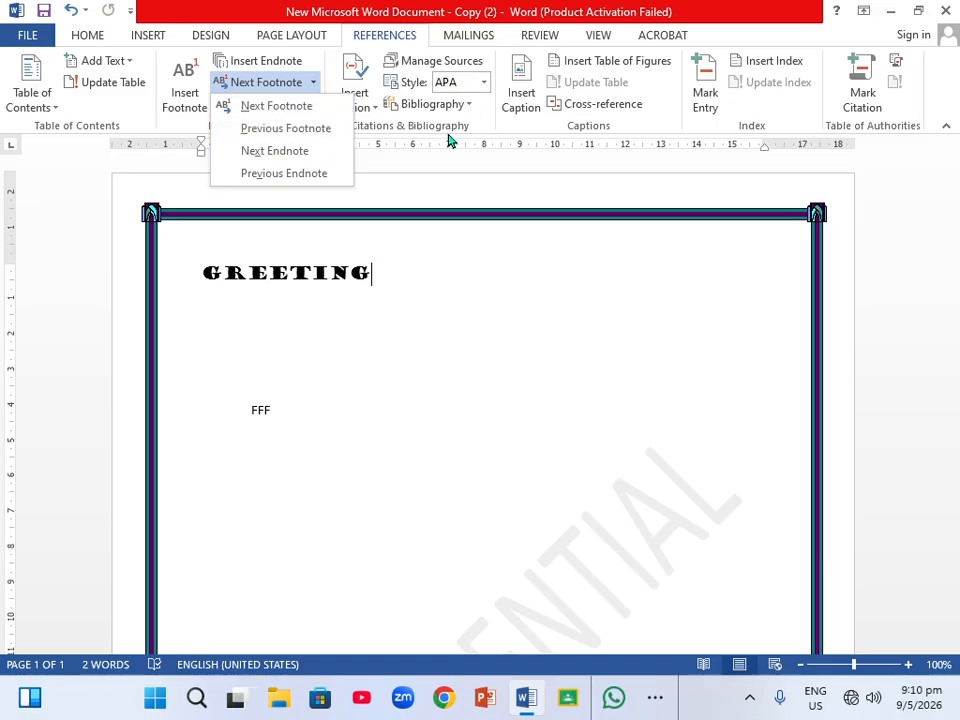
click(467, 106)
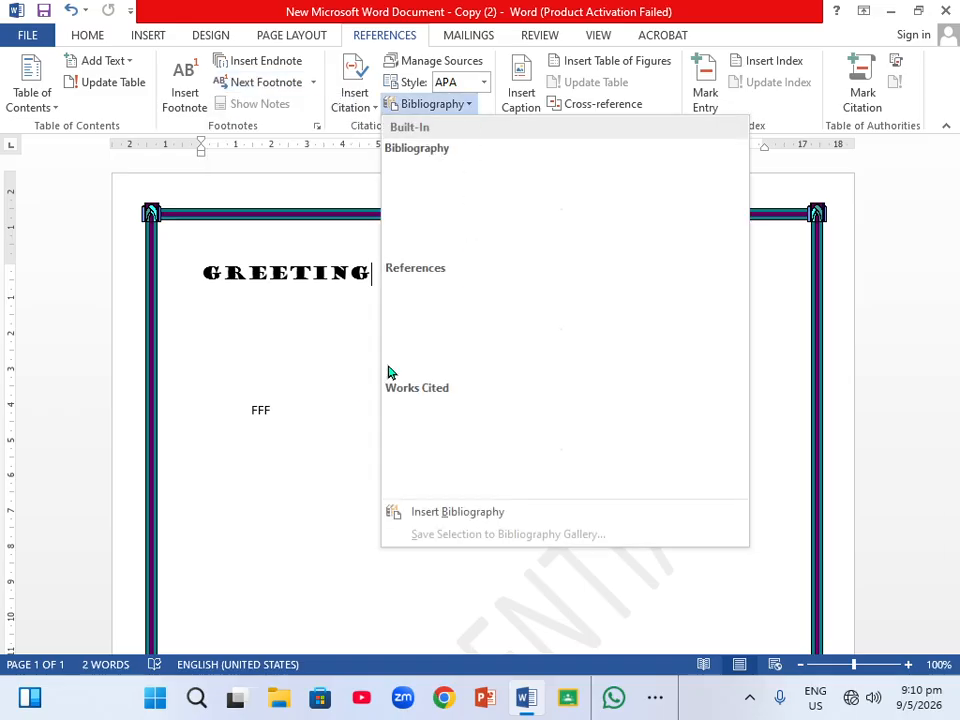
click(340, 462)
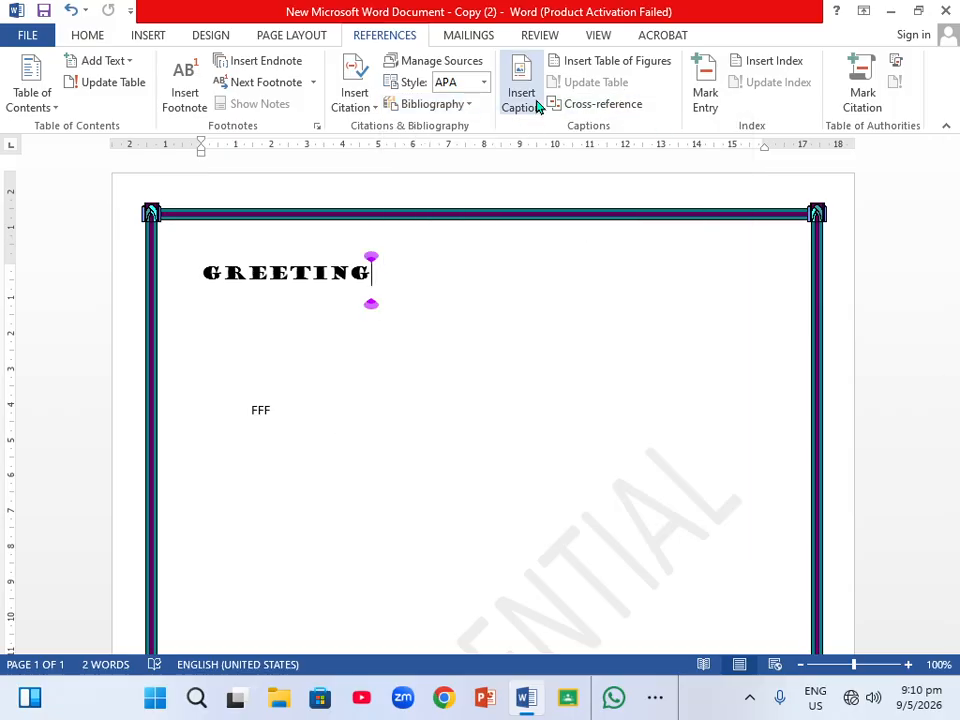
Open the envelope printing options, switch the feed to Face down and back to Face up, and cancel both dialogs.
click(460, 38)
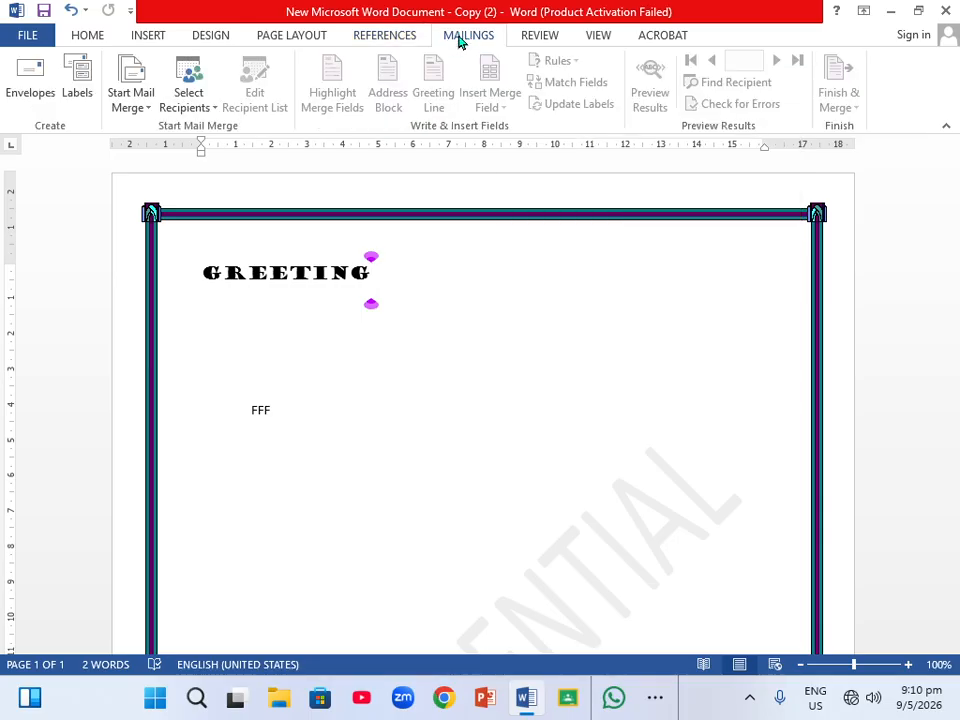
click(36, 88)
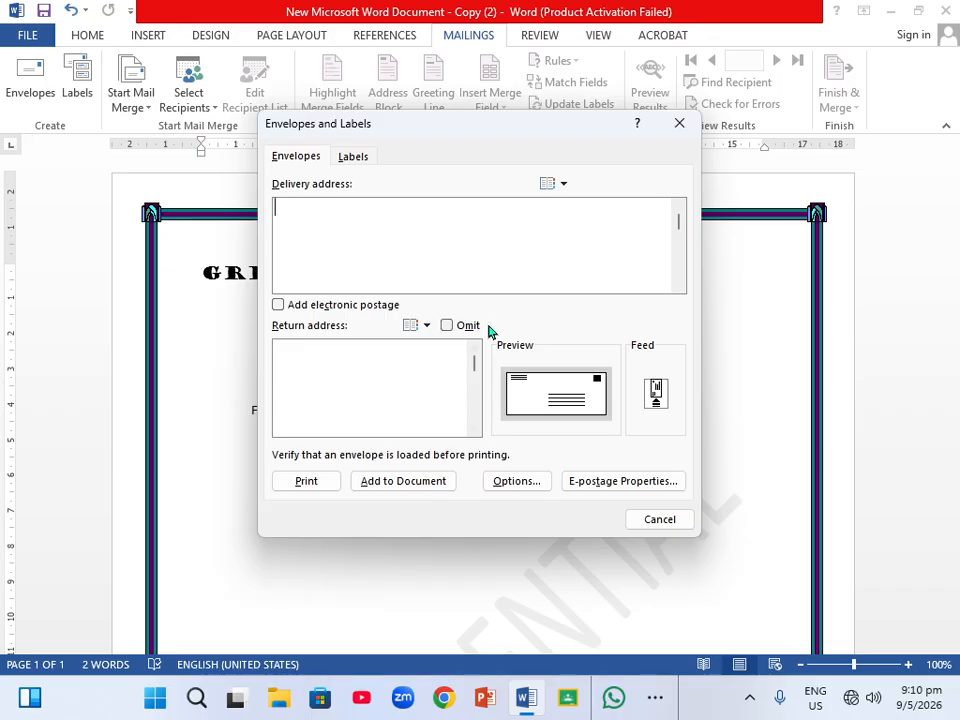
click(658, 394)
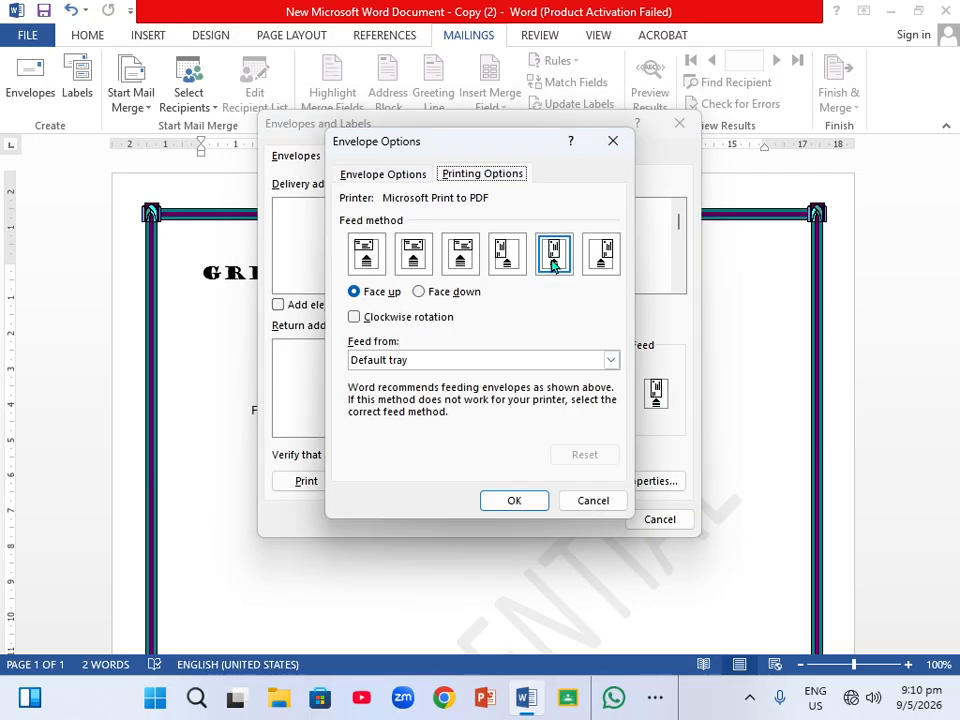
click(419, 292)
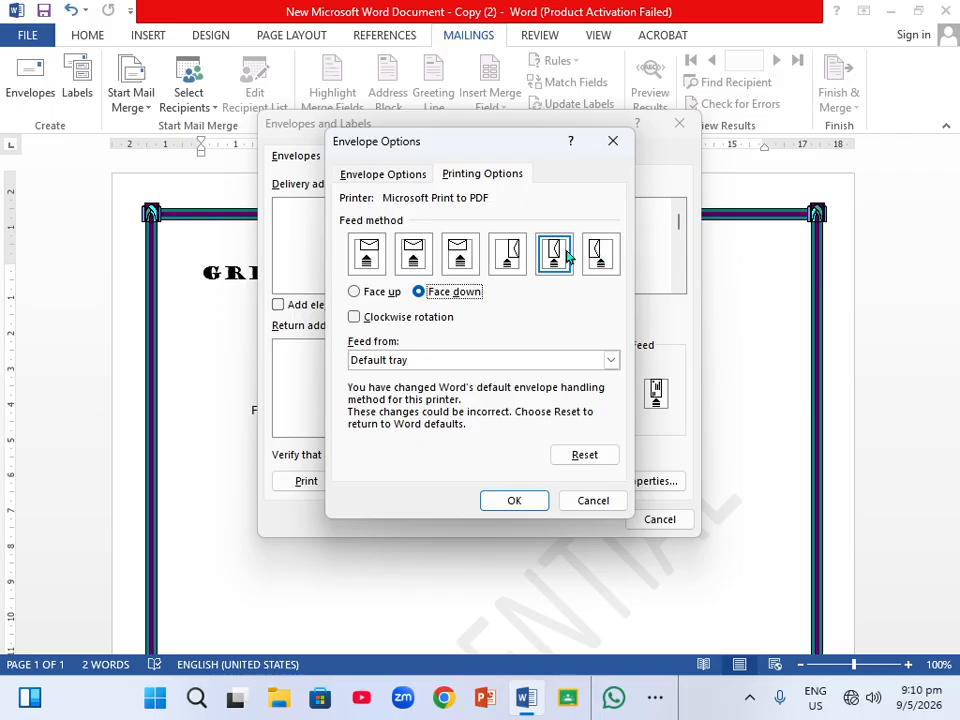
click(355, 292)
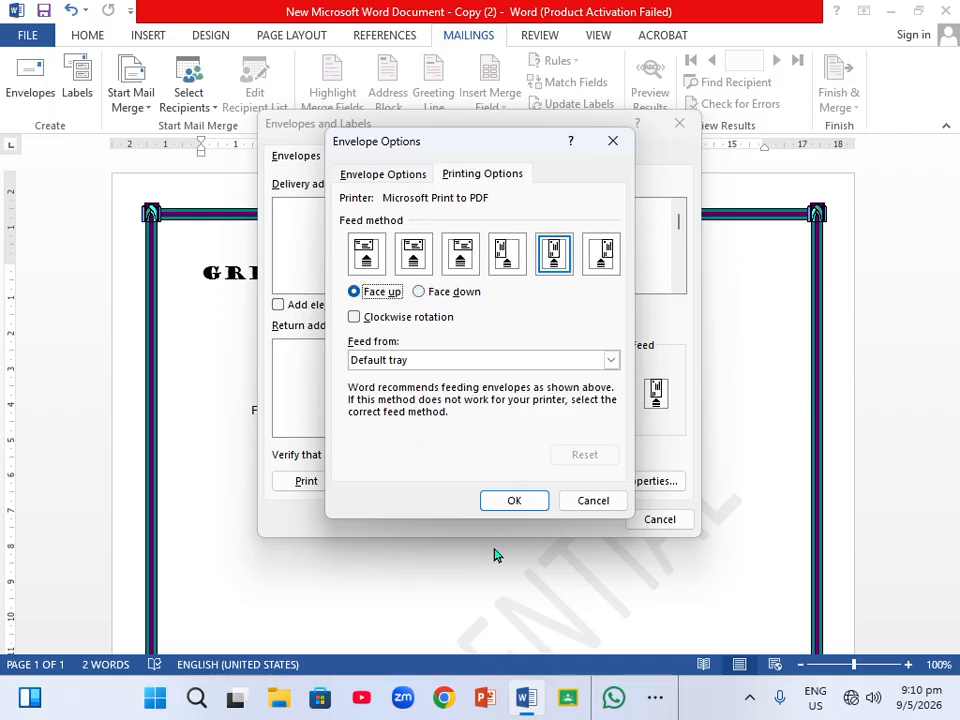
click(591, 500)
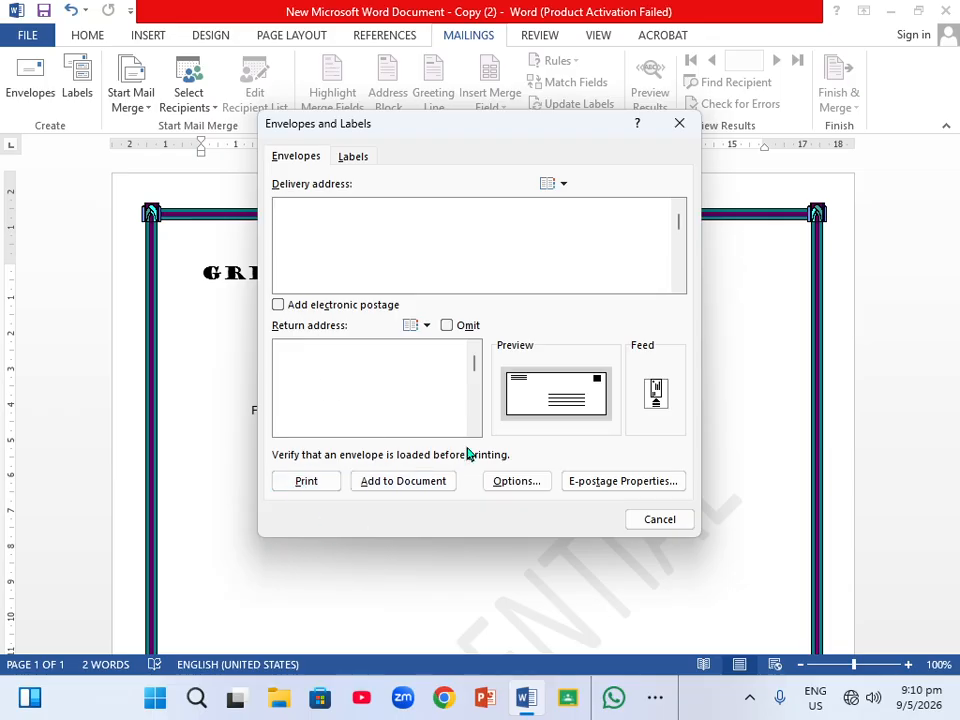
click(656, 521)
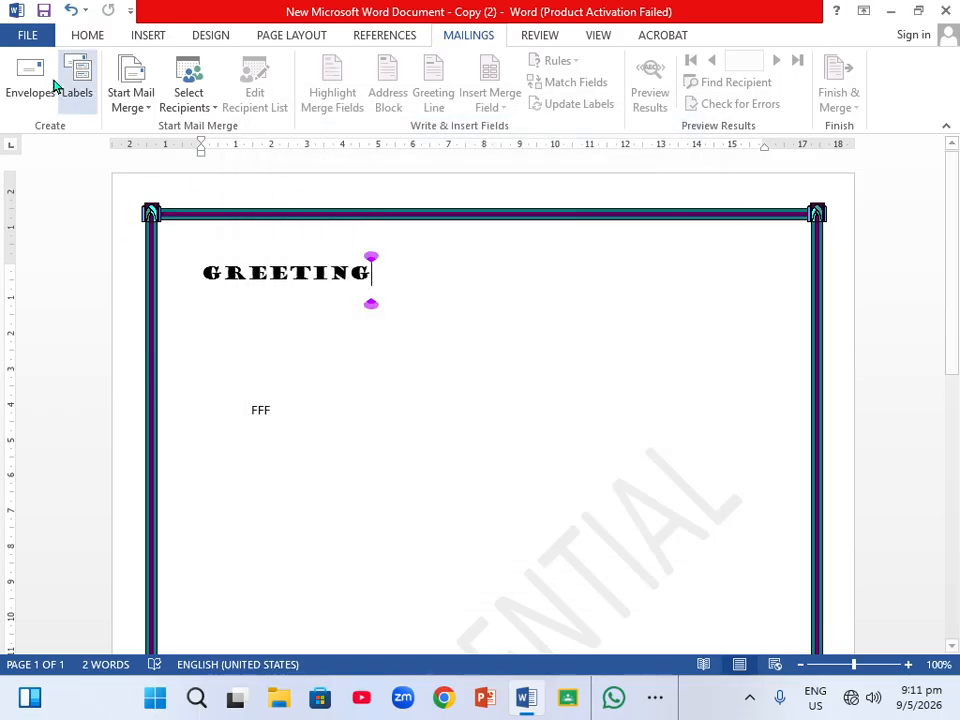
Run a spelling and grammar check on the document and close the completion message.
click(541, 35)
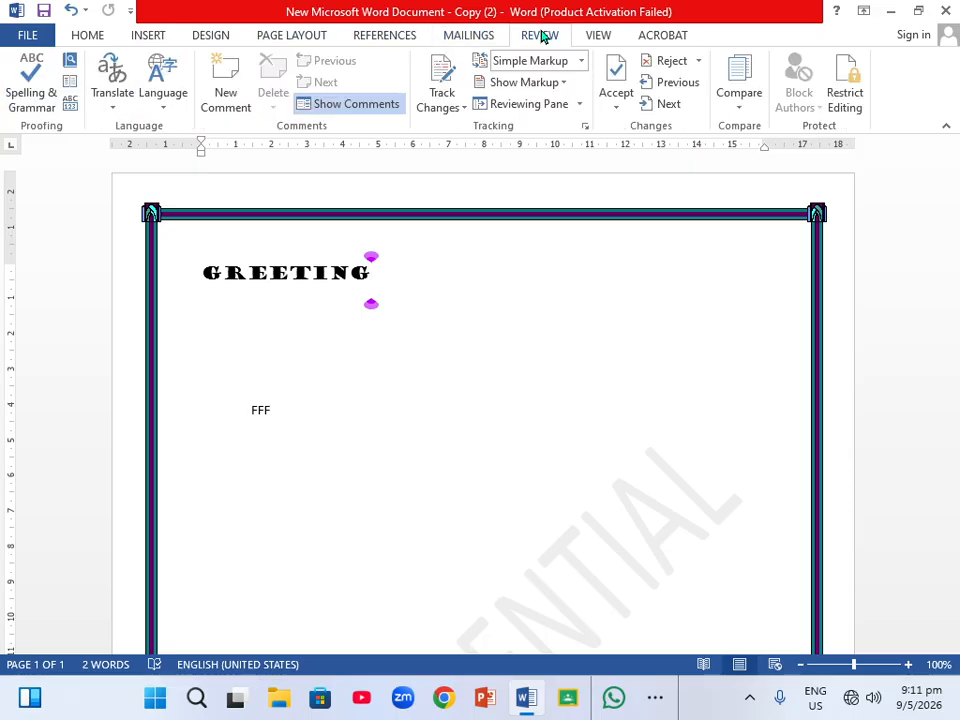
click(8, 96)
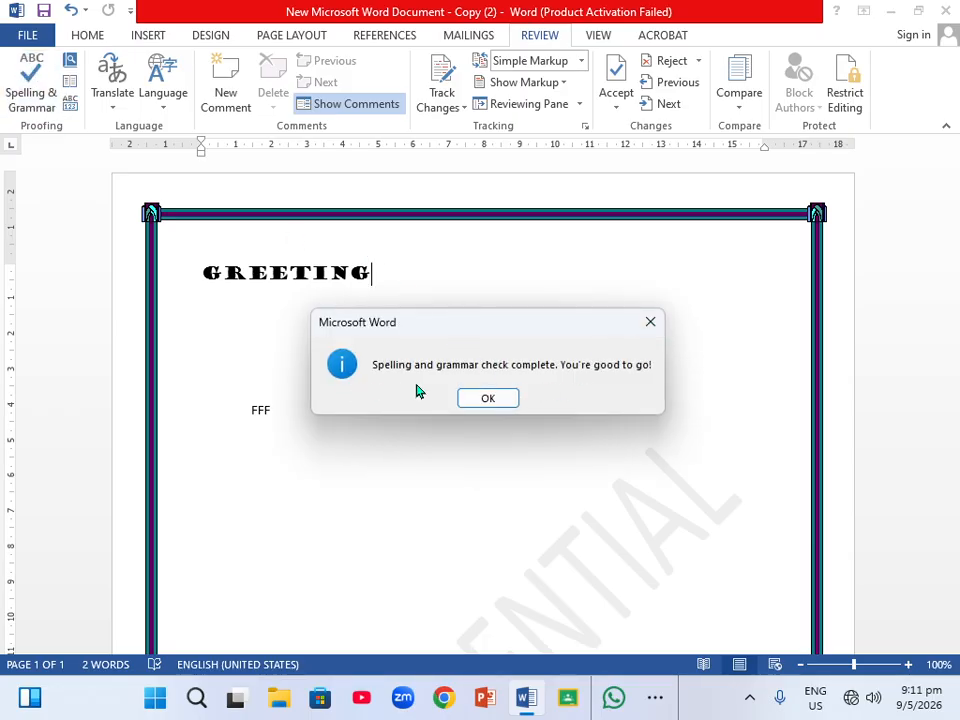
click(650, 321)
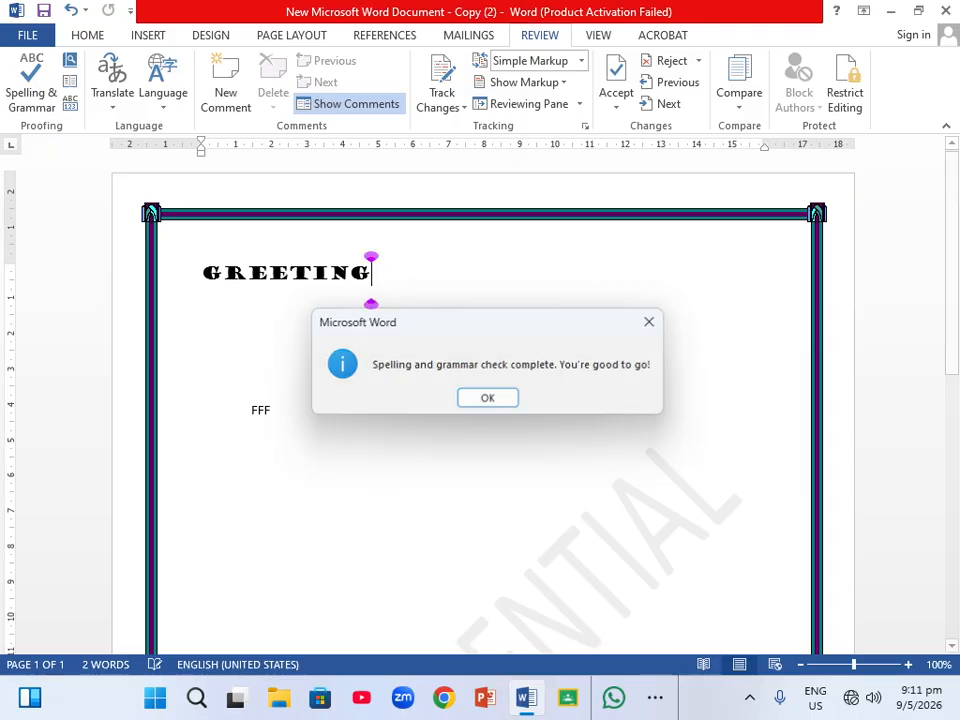
Open the Translate and Language menus and close them without choosing an option.
click(115, 110)
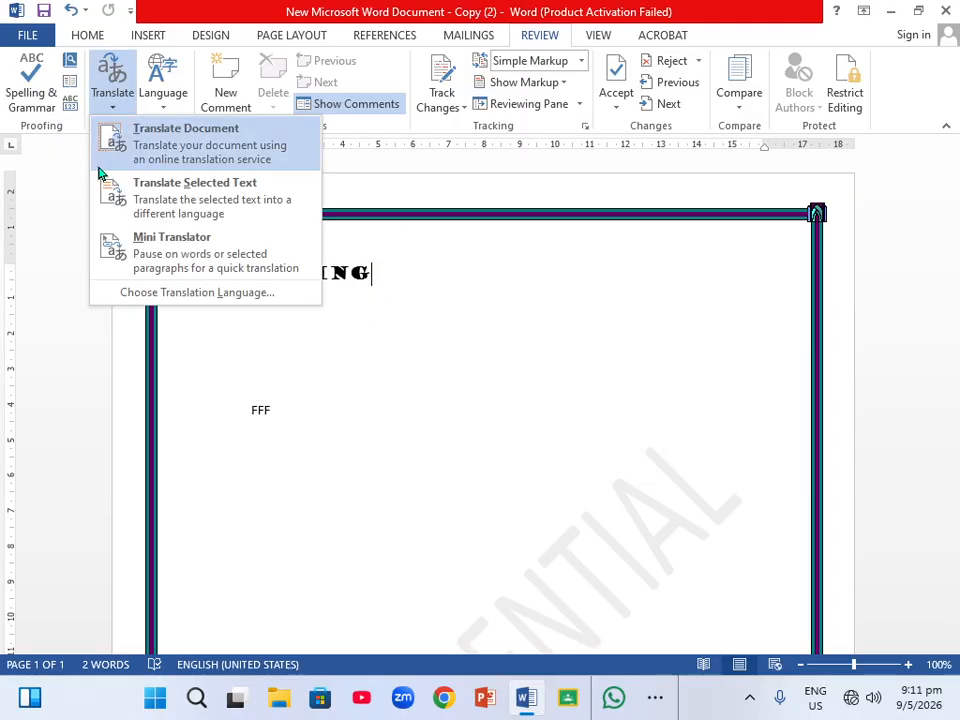
click(379, 191)
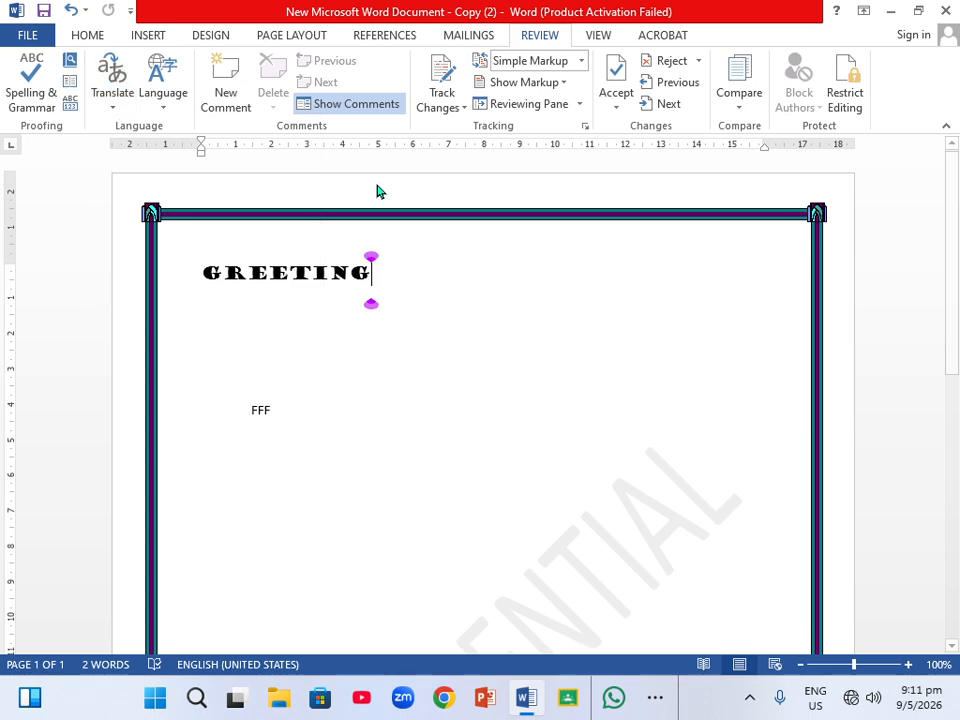
click(163, 105)
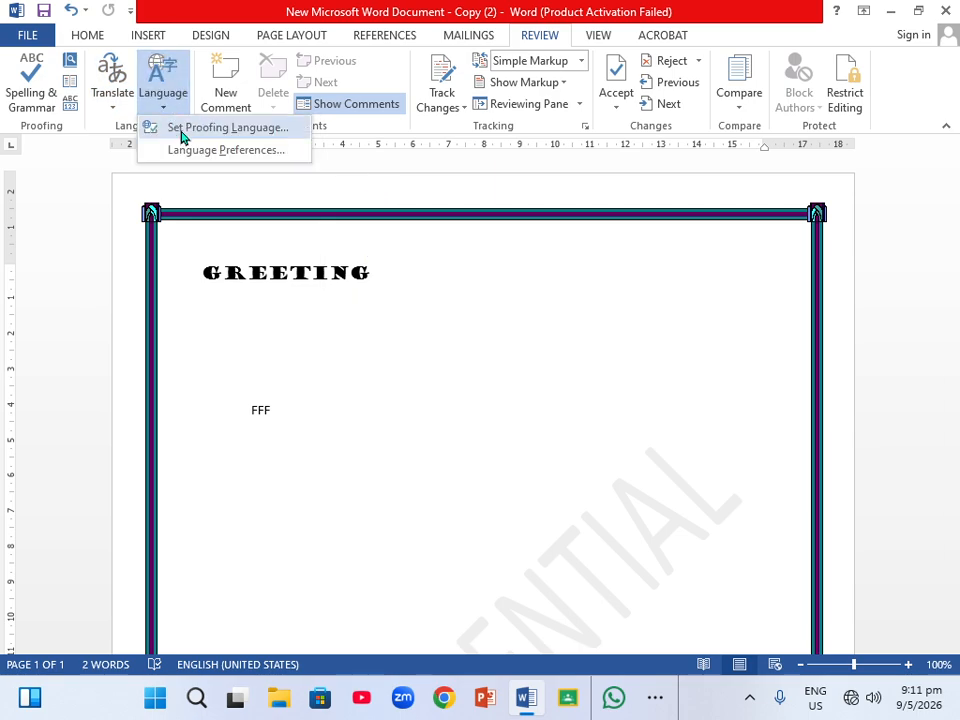
click(377, 176)
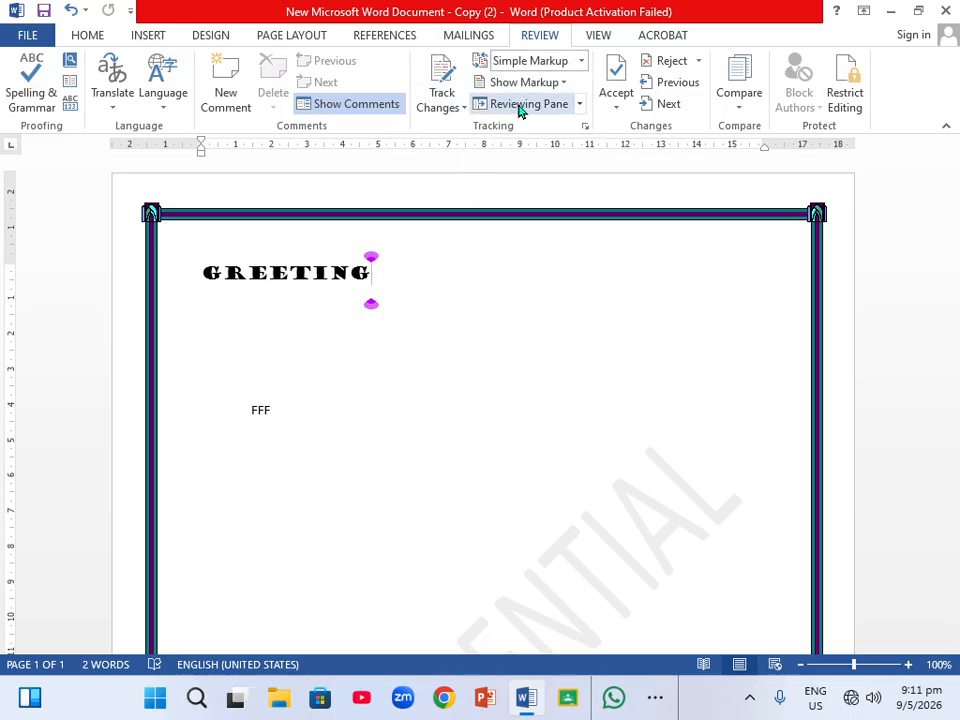
Turn on the page gridlines and switch them off again.
click(596, 36)
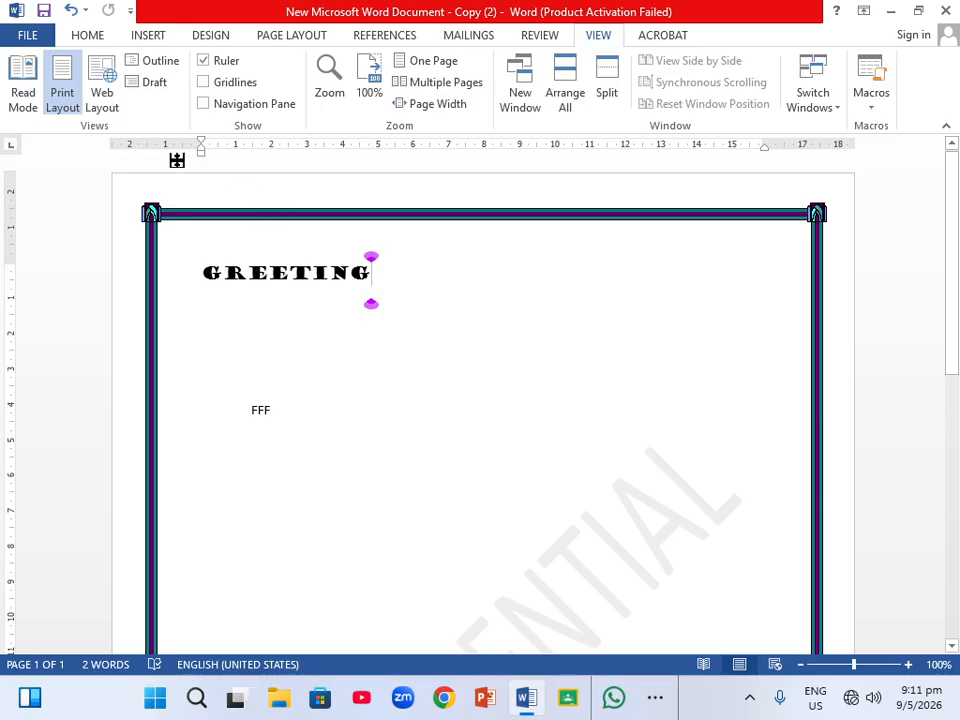
click(204, 83)
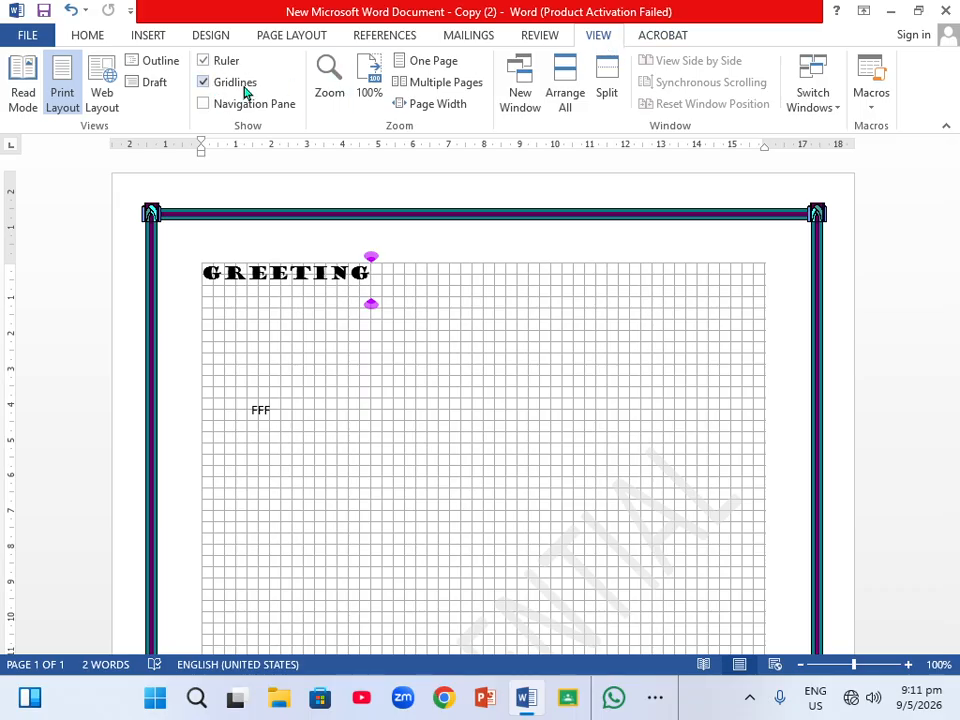
click(203, 84)
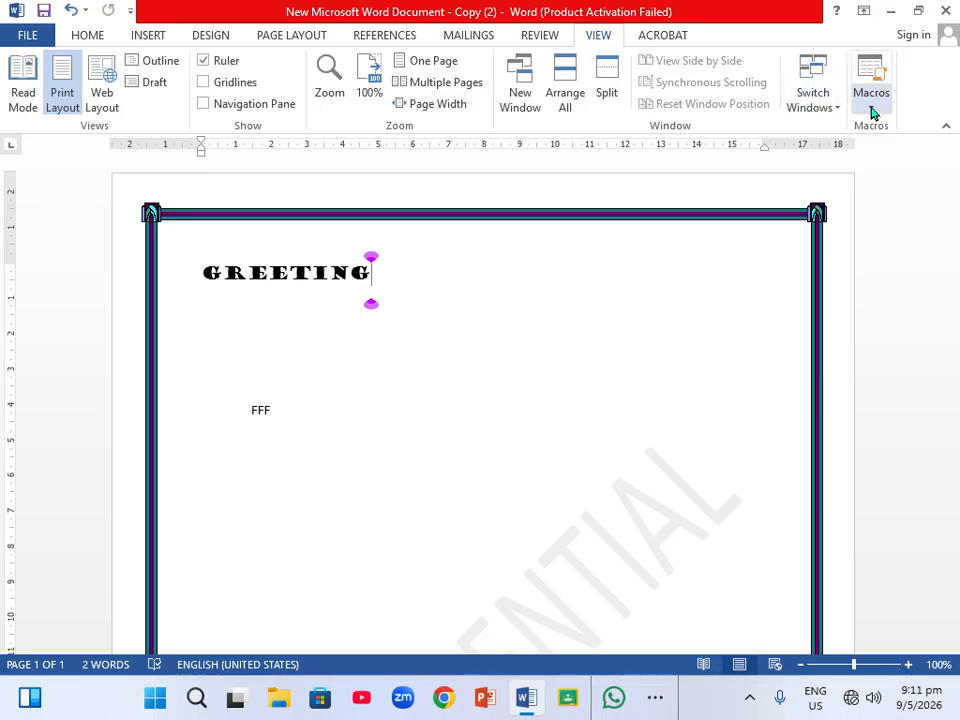
Open the Macros menu and close it without choosing an option.
click(872, 113)
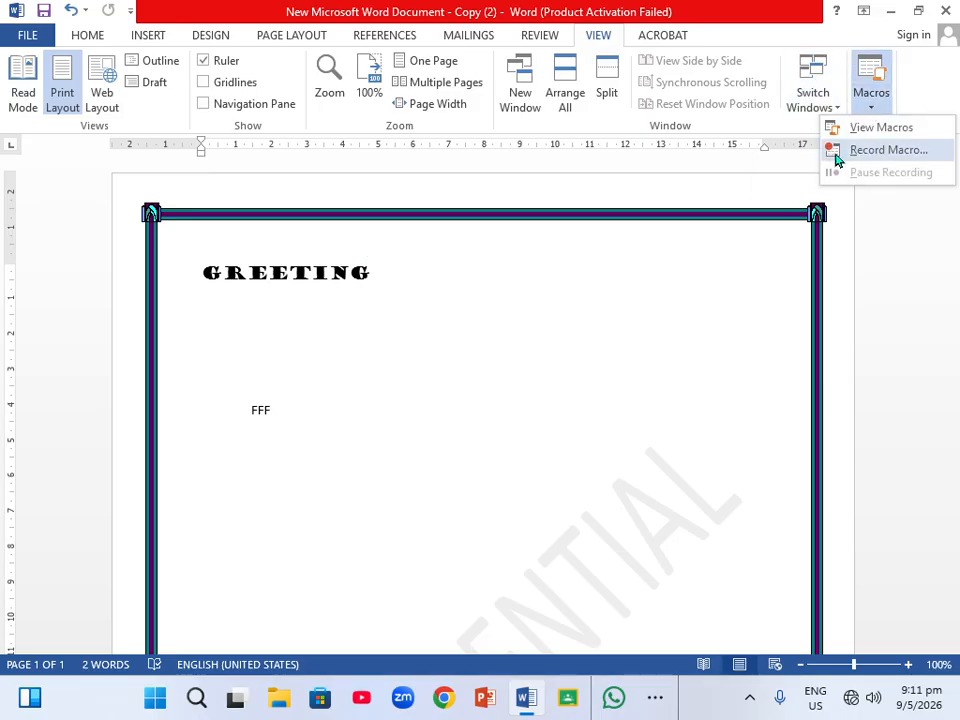
click(725, 237)
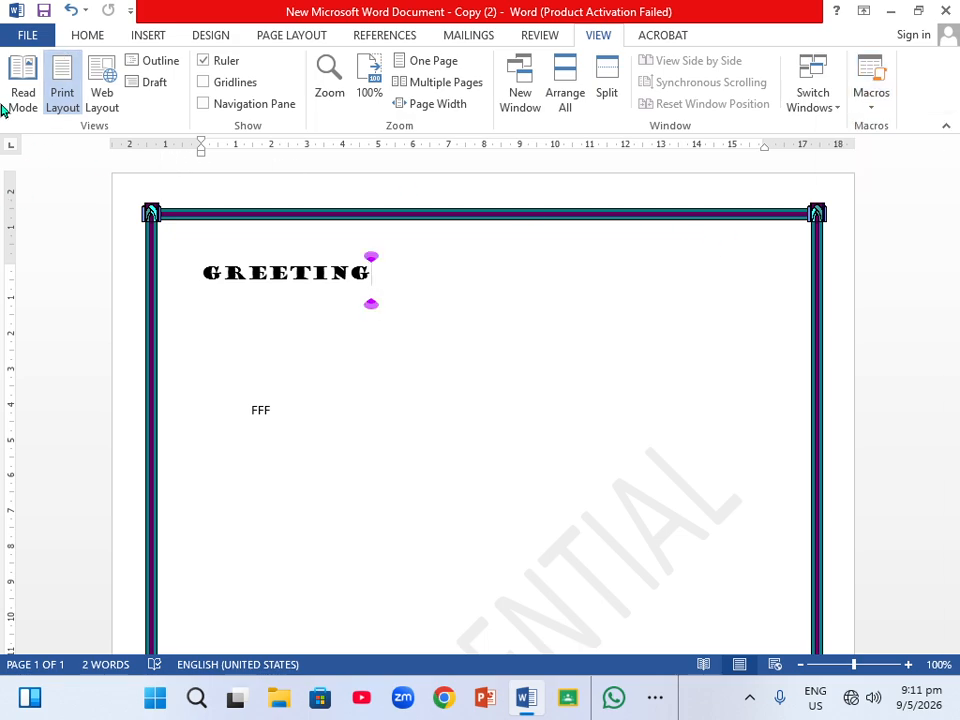
Save the document to the Desktop with the file name SCHOOL as a Word Document.
click(31, 38)
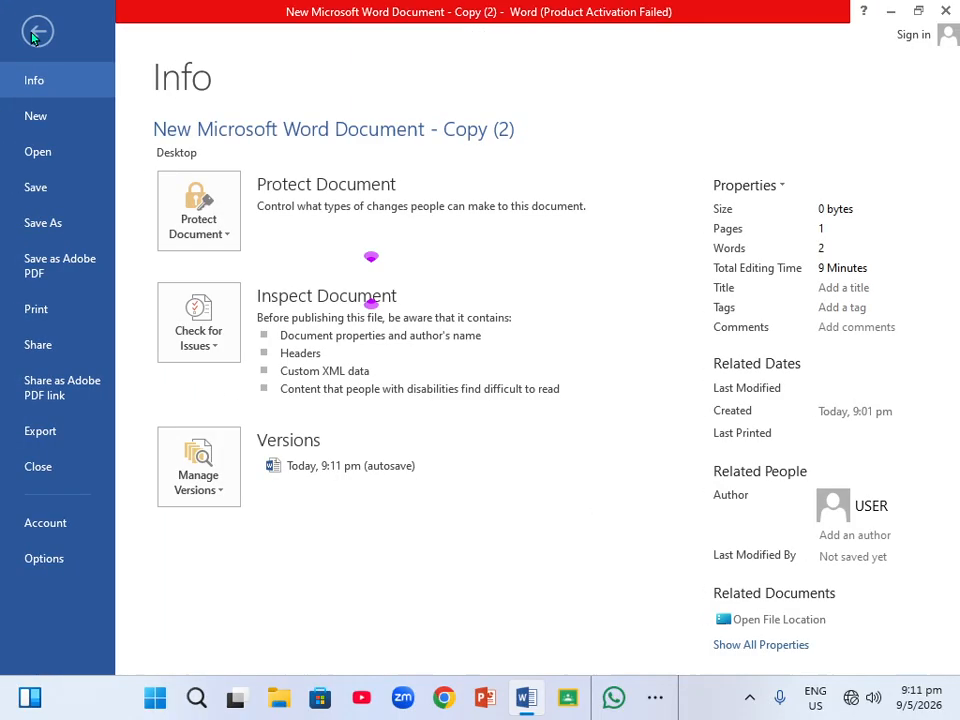
click(57, 226)
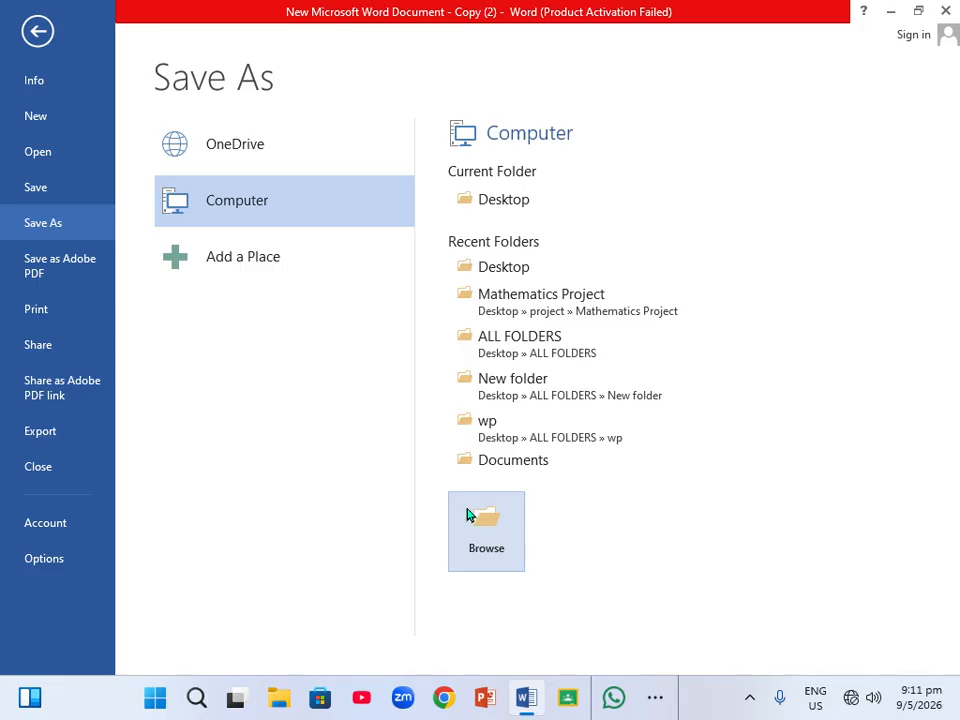
click(503, 205)
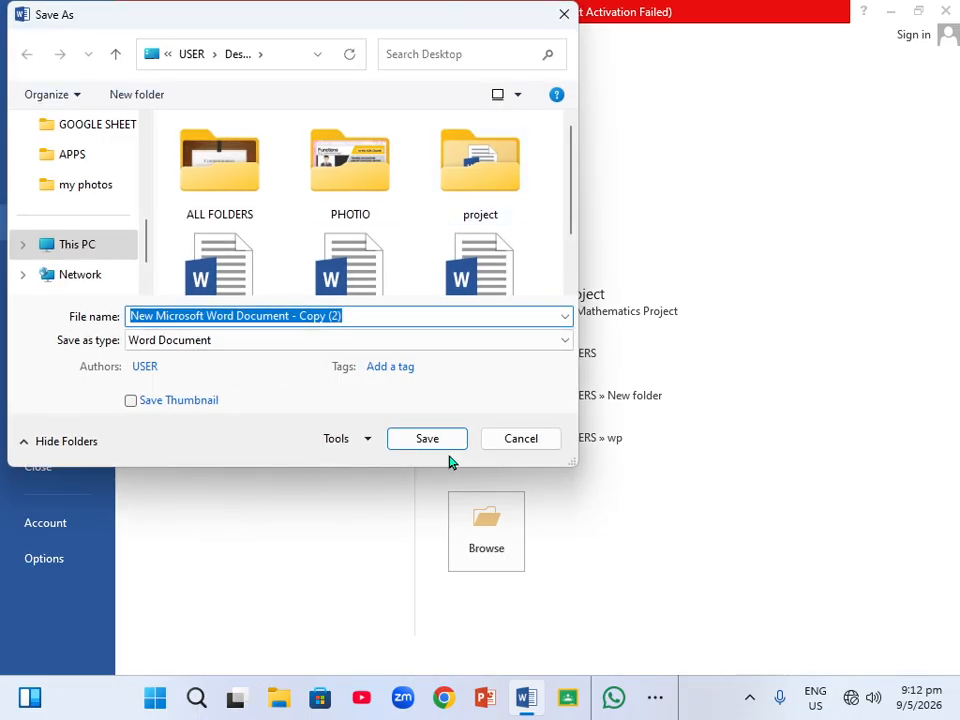
click(512, 441)
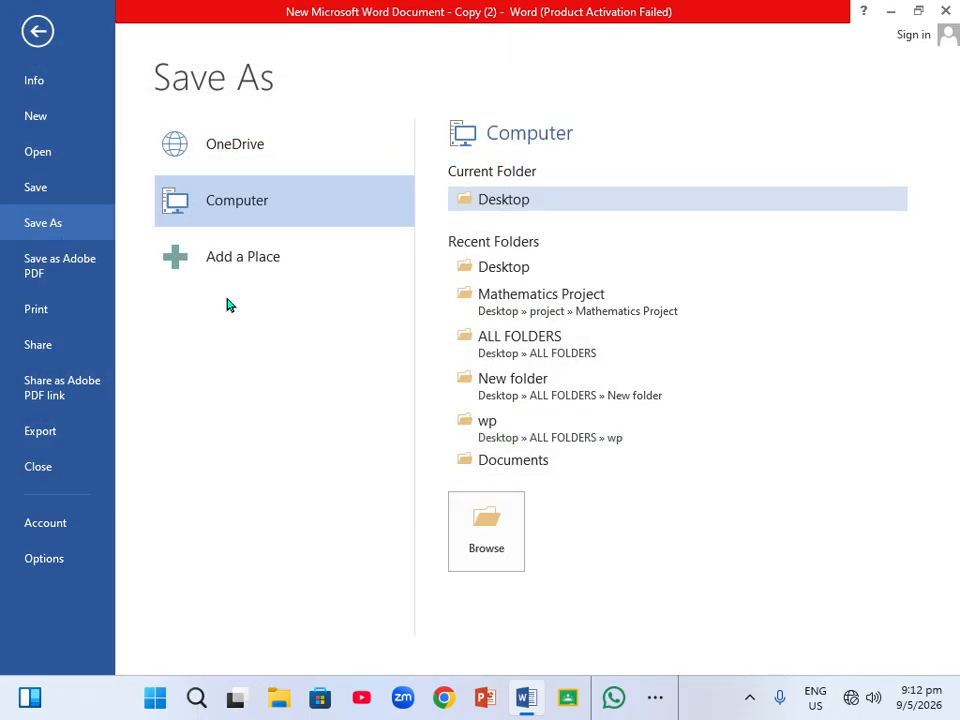
click(484, 556)
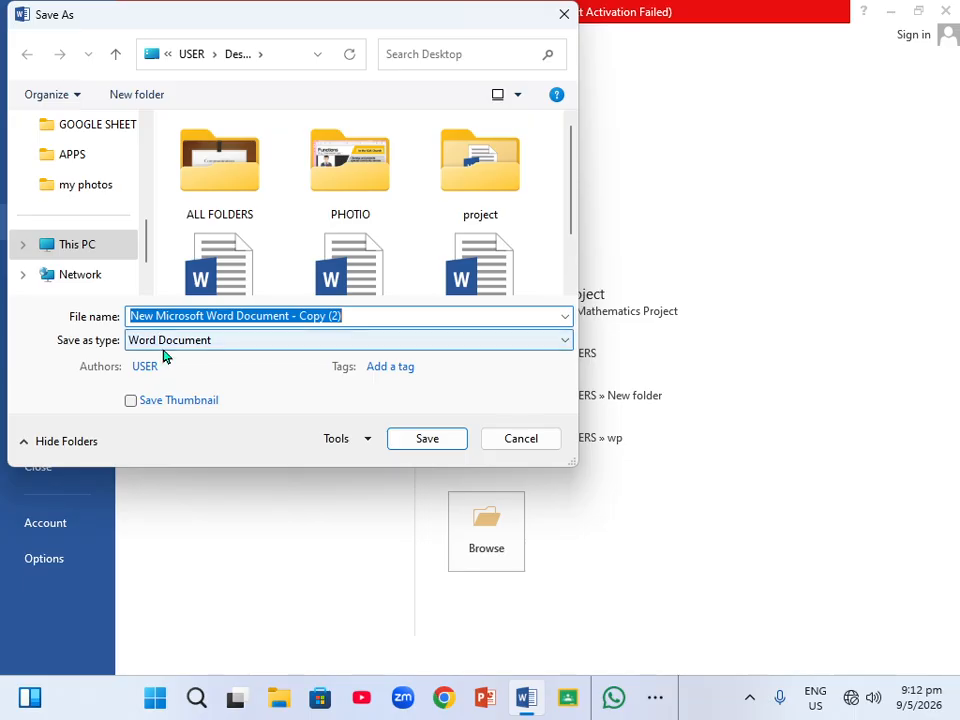
scroll(152, 168, up, 3)
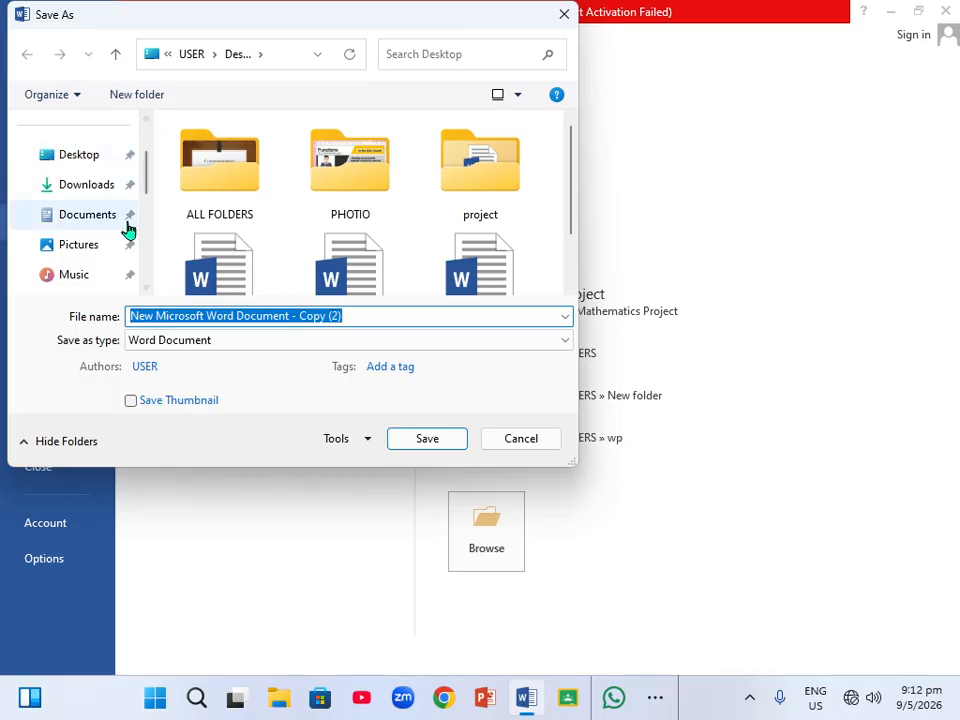
click(18, 161)
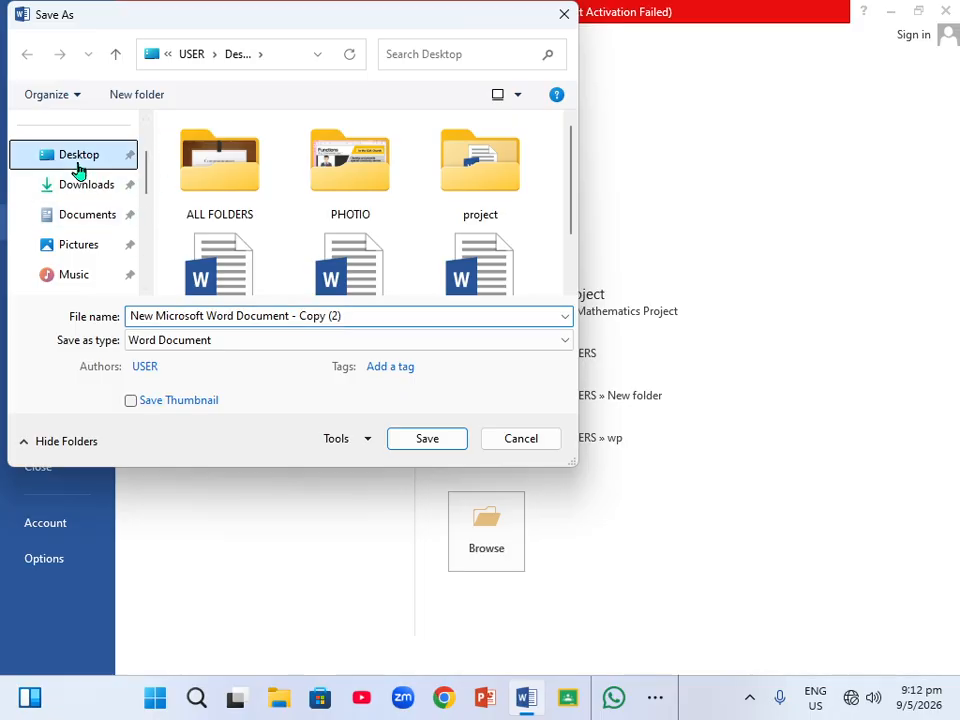
click(318, 320)
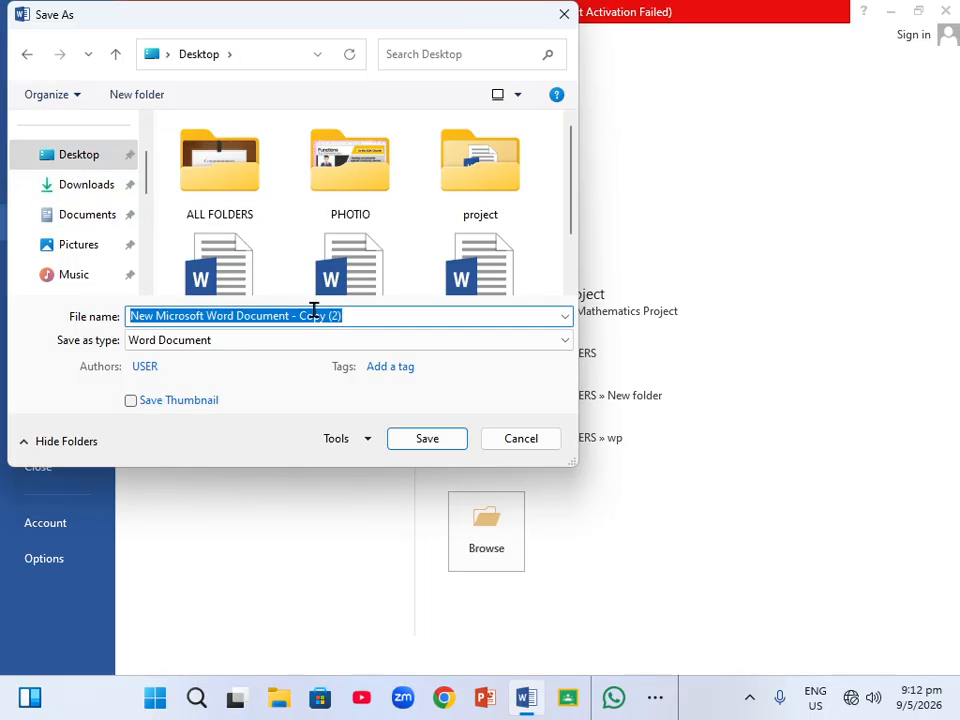
text(SC)
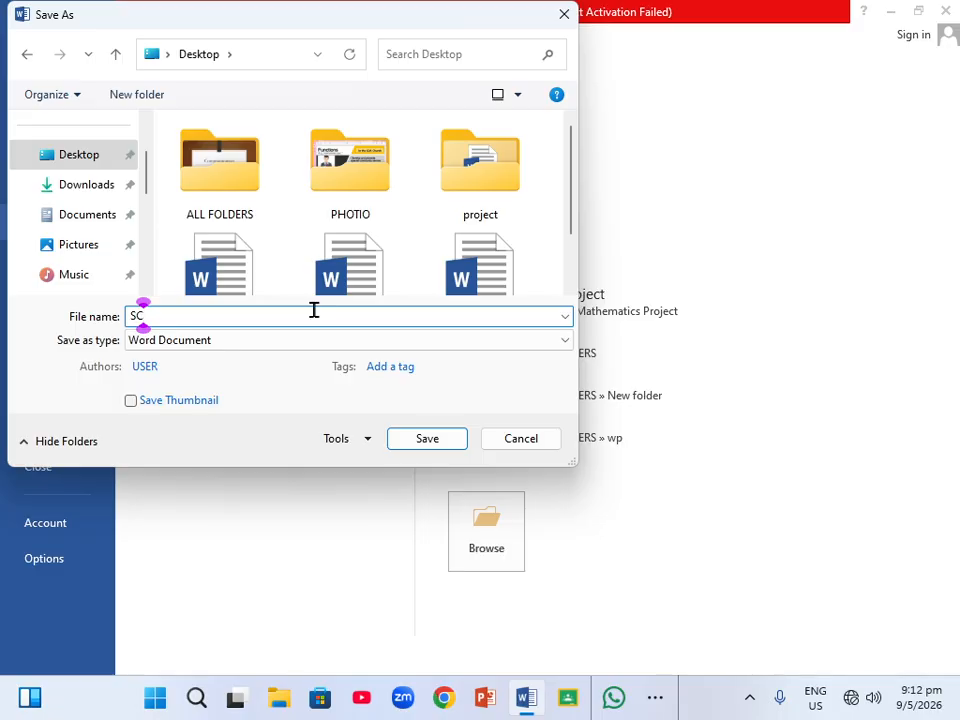
text(HOOL)
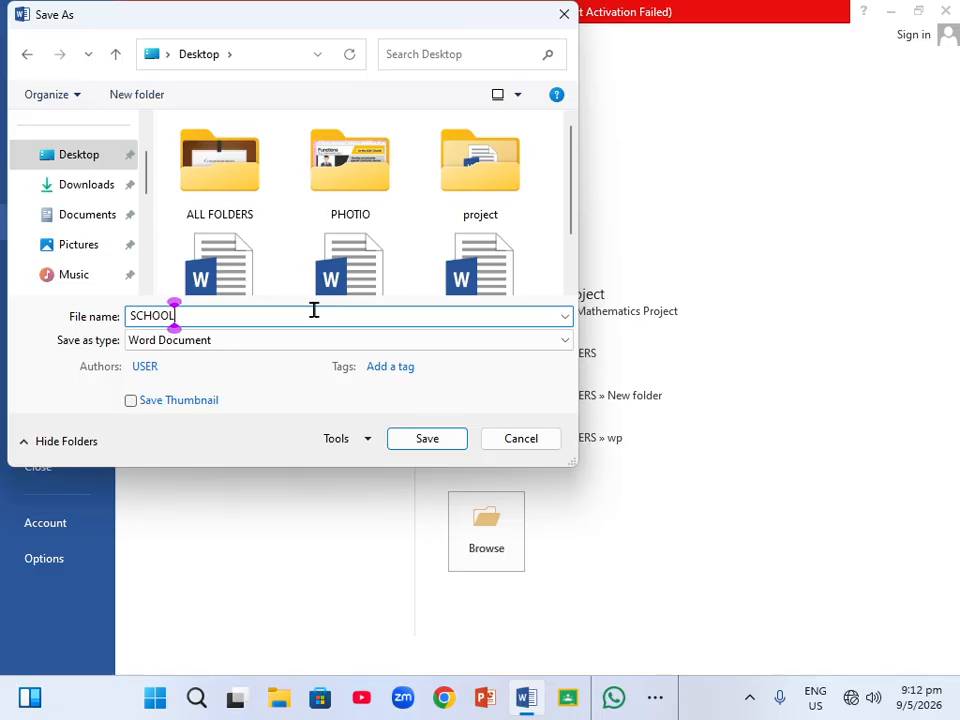
click(420, 440)
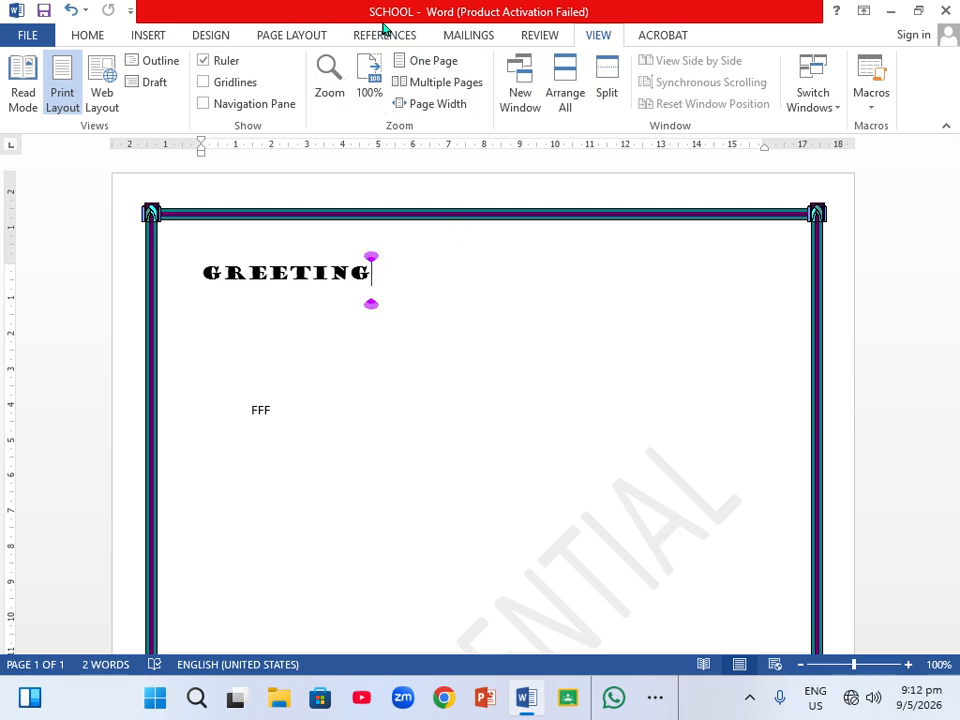
Minimize the document window and restore it from the taskbar.
click(893, 14)
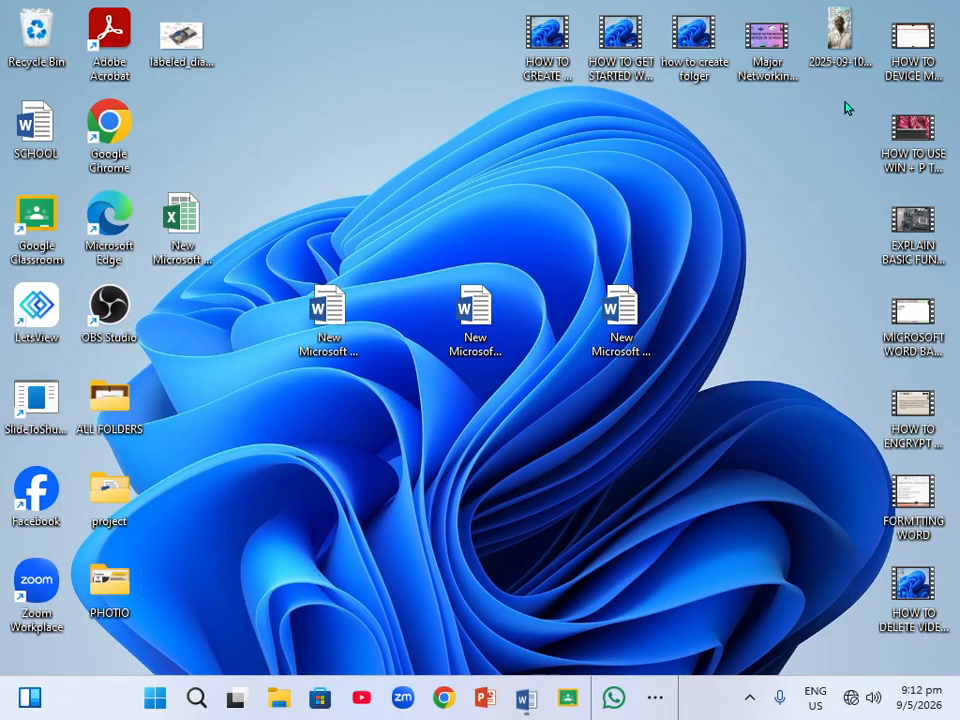
click(522, 708)
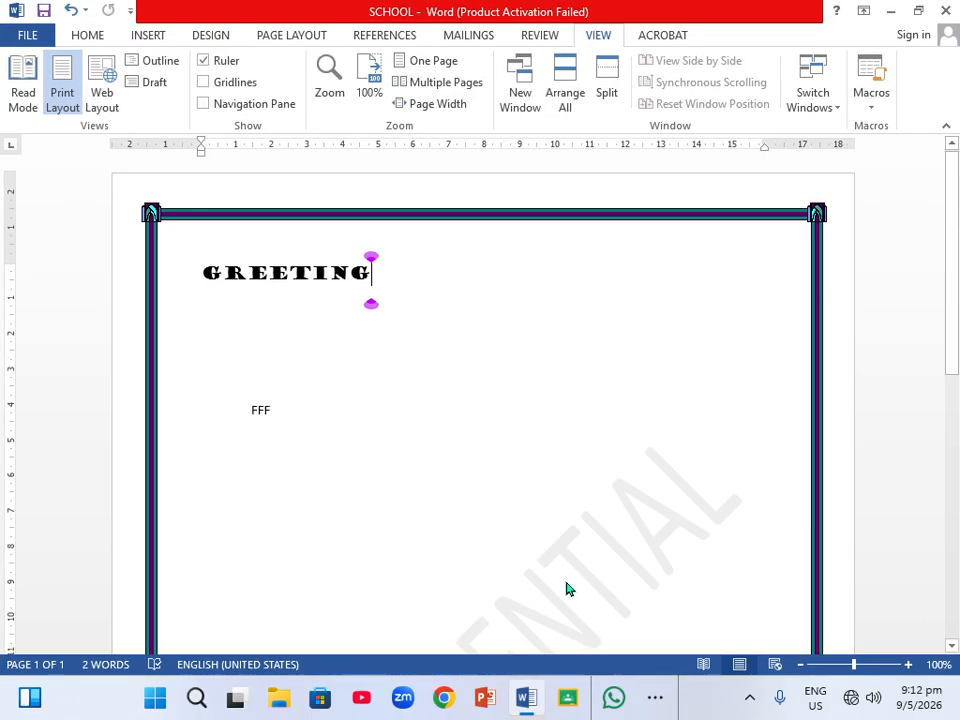
Snap the window to the left half of the screen and maximize it again.
mouse_move(922, 18)
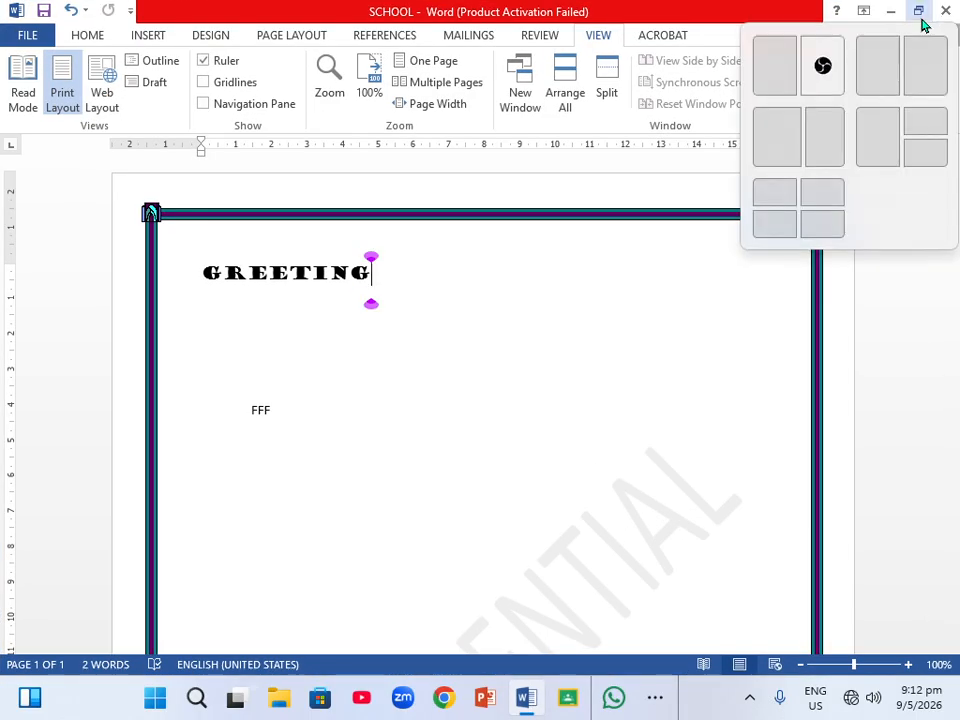
click(775, 66)
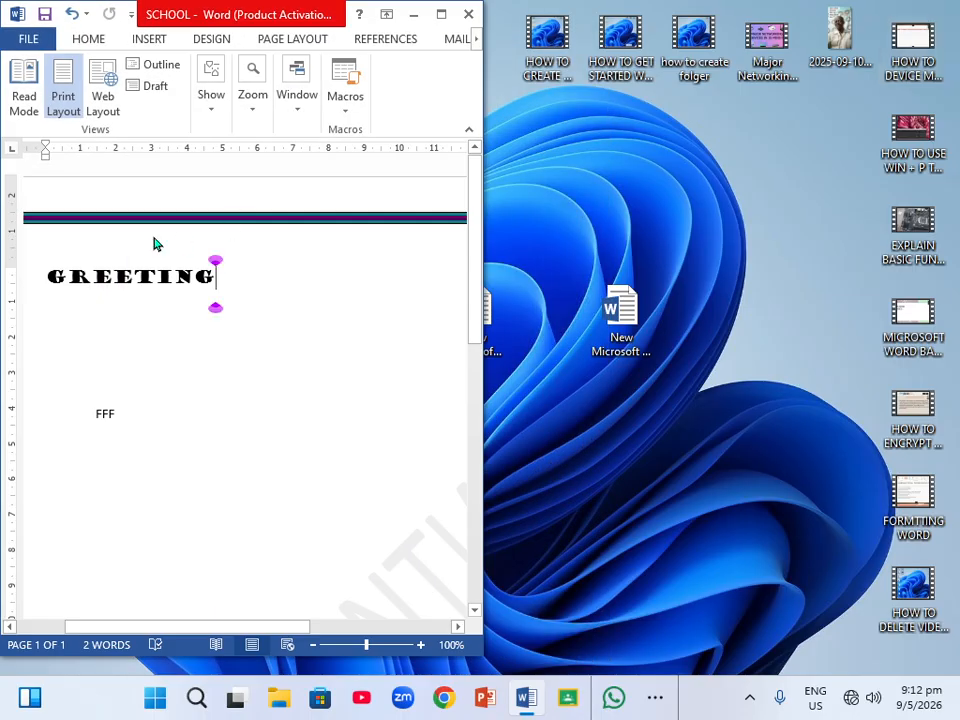
click(442, 18)
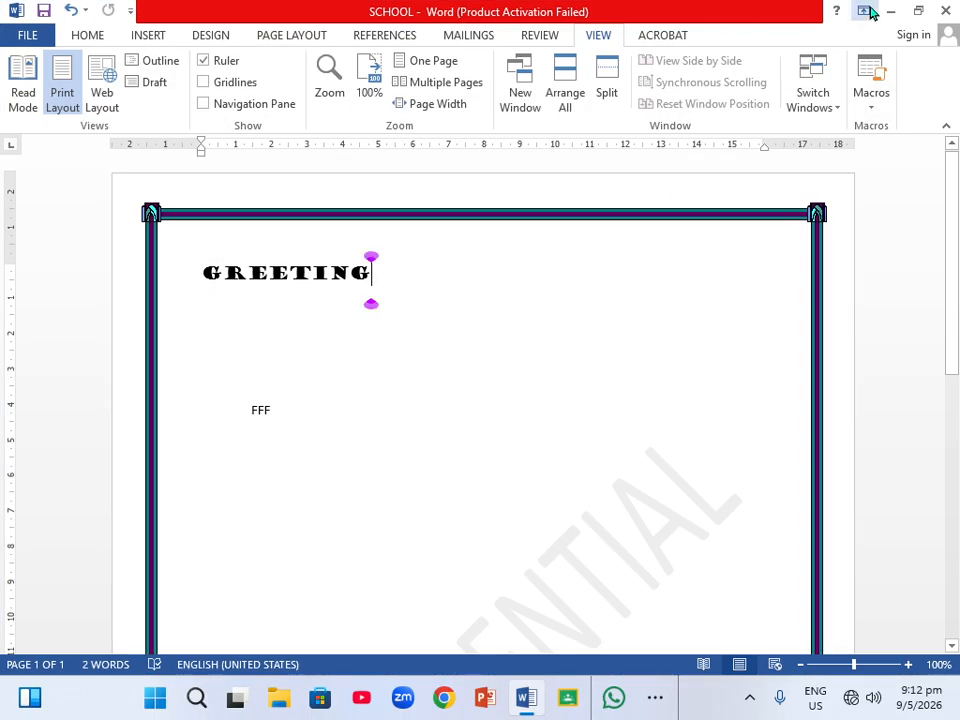
Close the document window and open the taskbar's hidden-apps overflow.
click(946, 12)
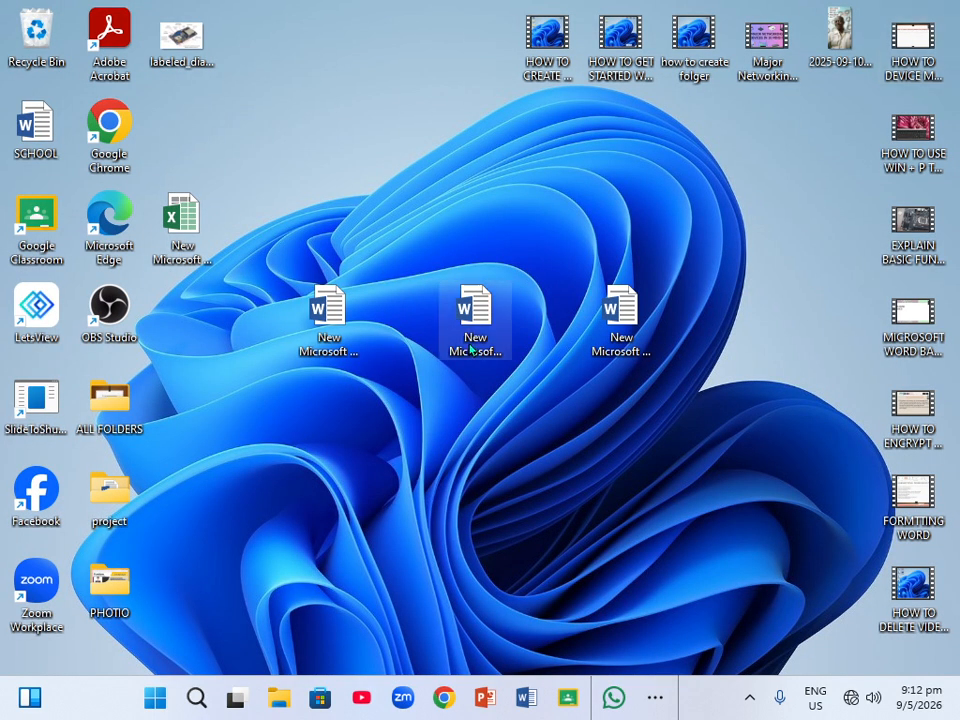
click(652, 697)
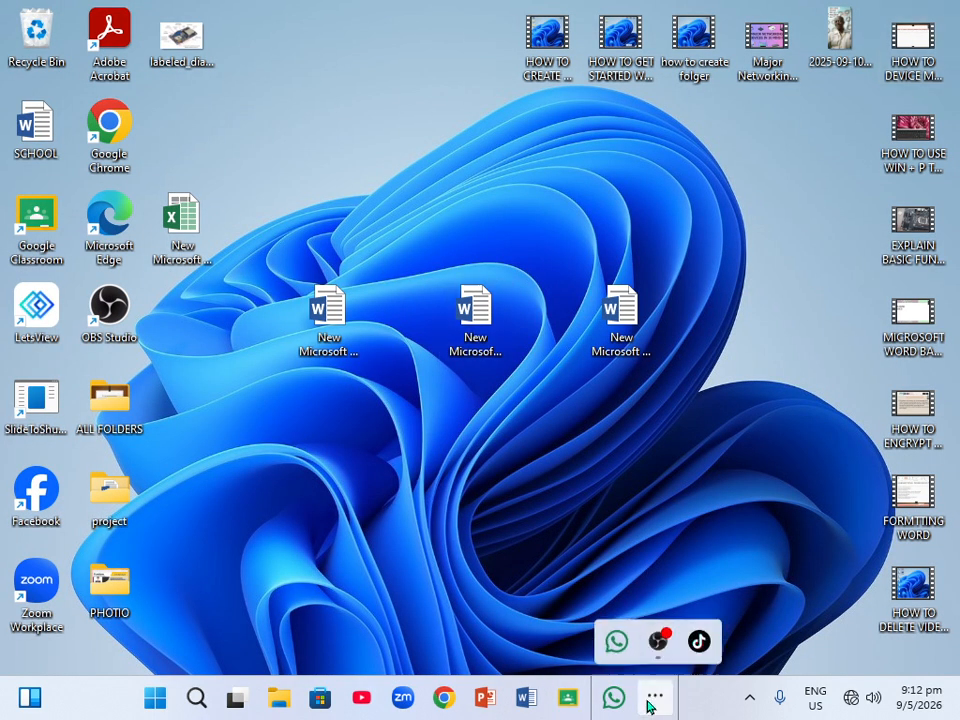